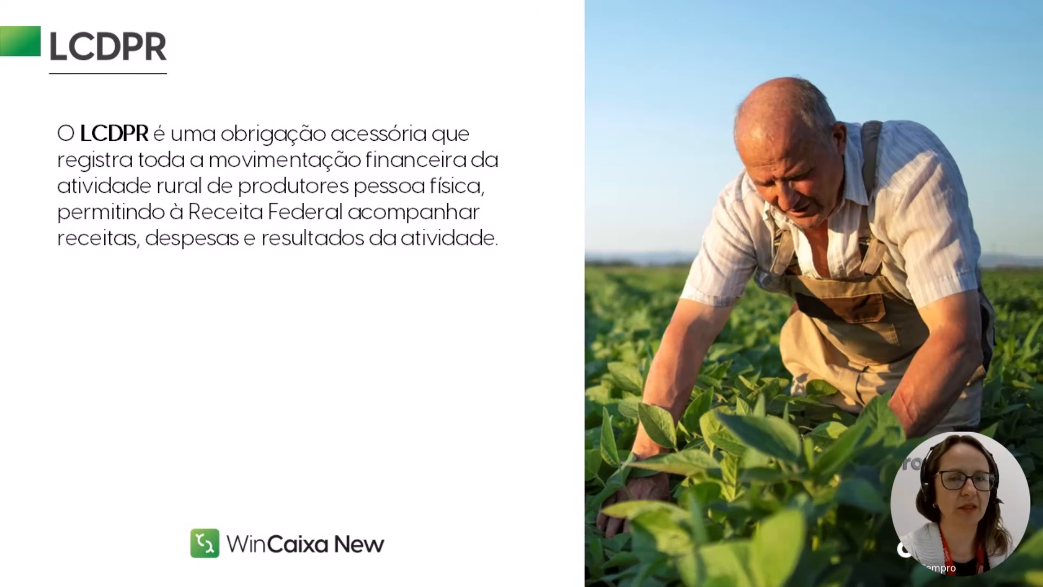
key("Right")
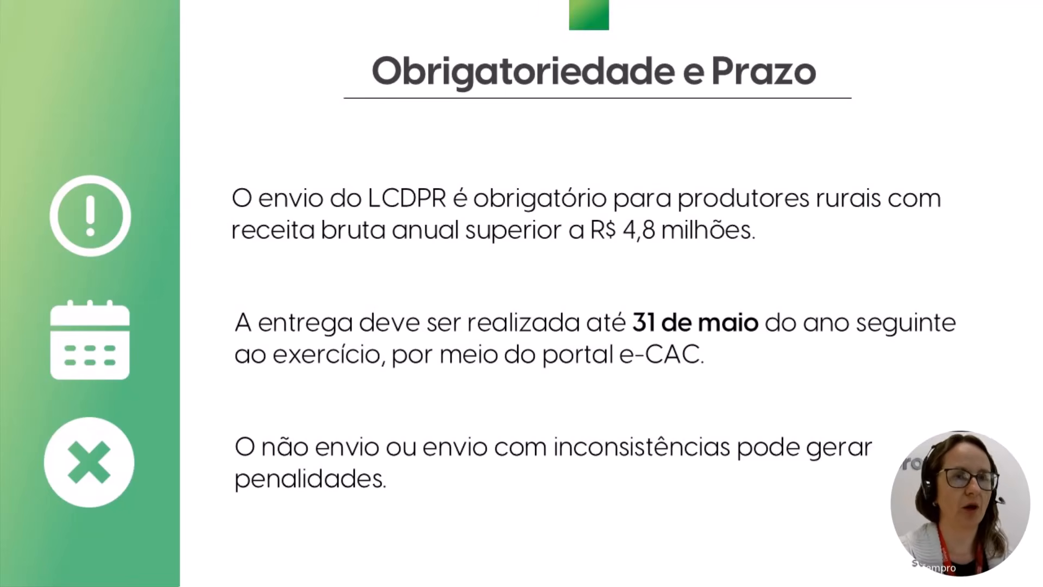
key("Right")
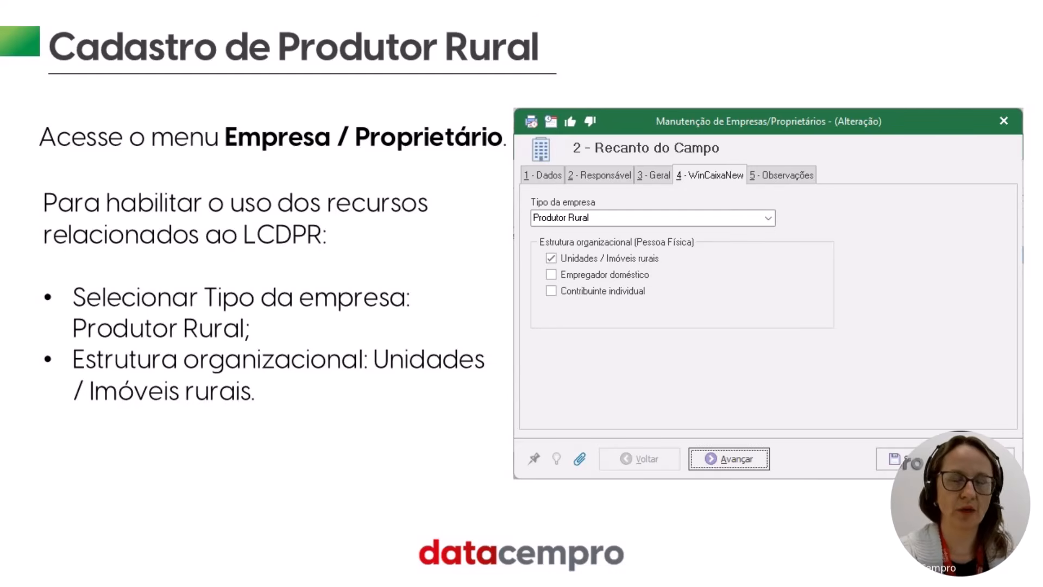
- Switch to WinCaixa New and open the company record Produtor Rural for modification, showing its WinCaixaNew settings
left_click(193, 579)
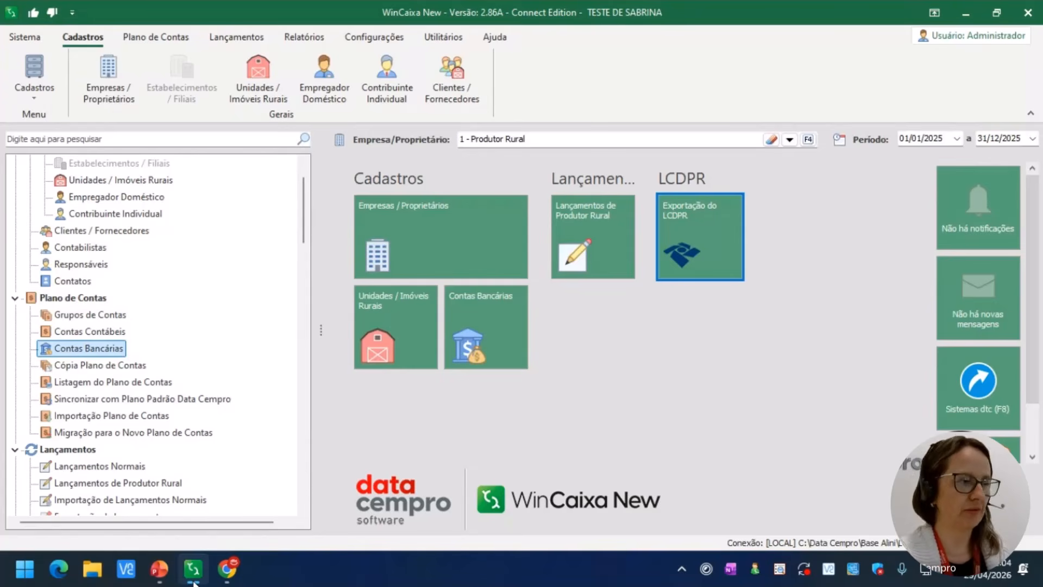
scroll(227, 291, "up", 1)
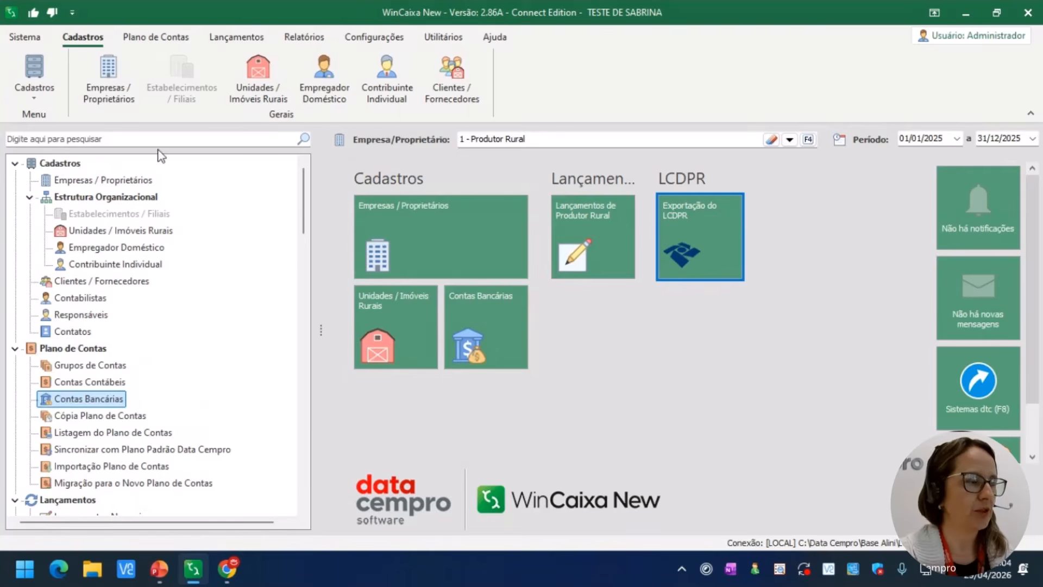
double_click(112, 178)
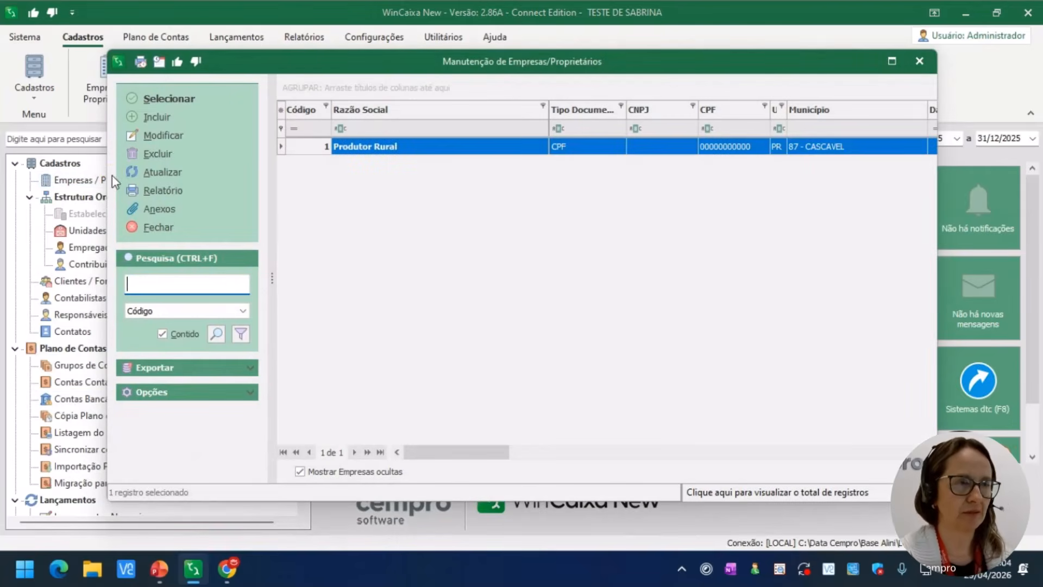
left_click(163, 136)
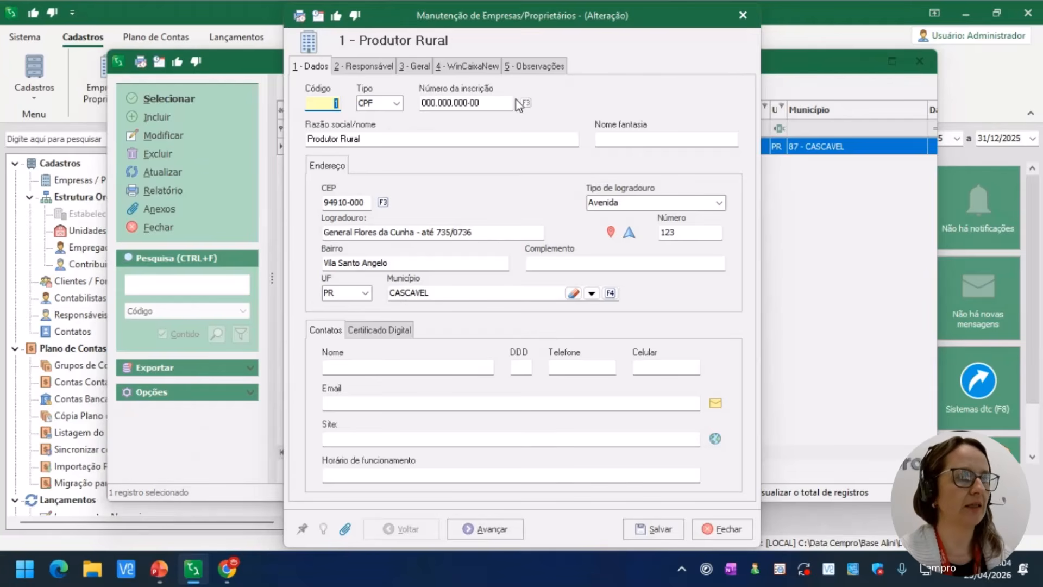
left_click(459, 71)
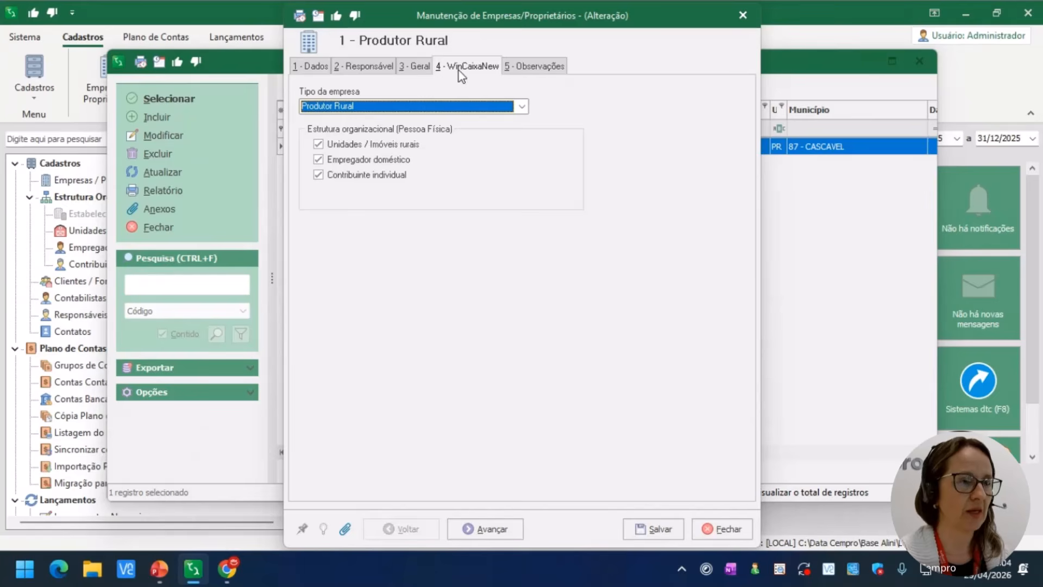
- Try the company types Normal, Partido Político and Escritório Contábil for the Produtor Rural record
left_click(522, 106)
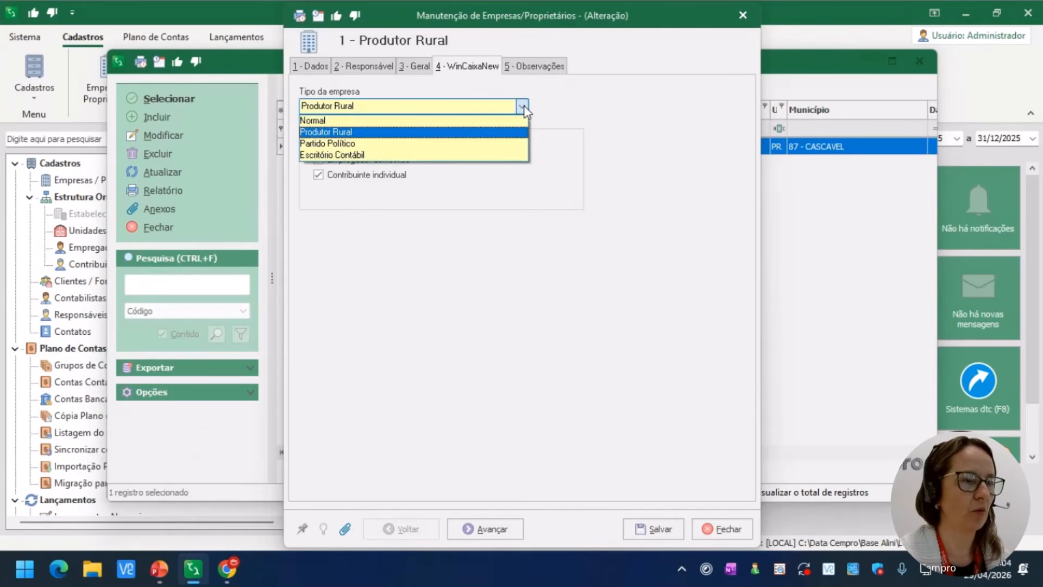
left_click(453, 120)
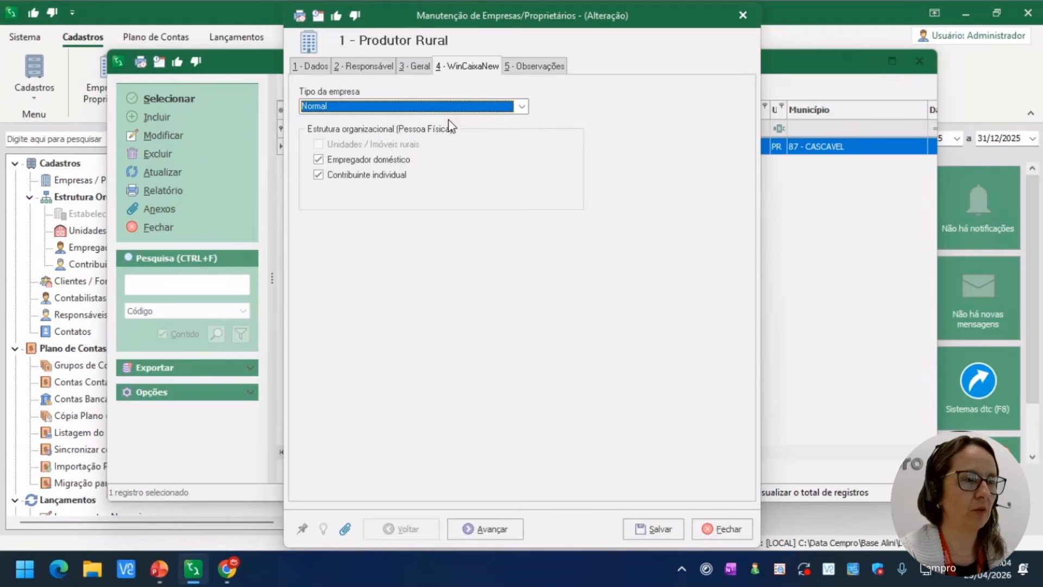
left_click(522, 107)
left_click(372, 143)
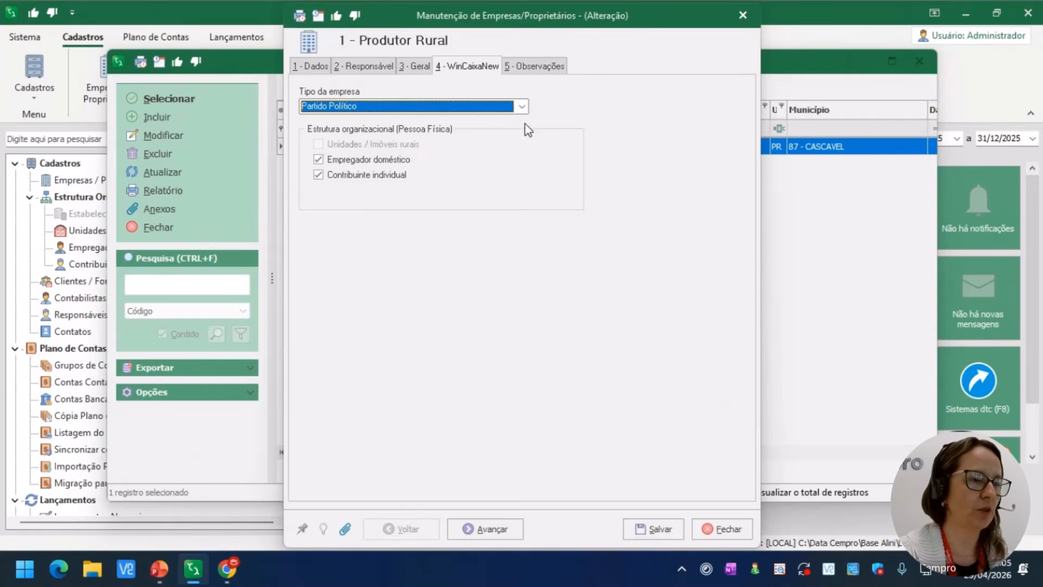
left_click(521, 107)
left_click(392, 155)
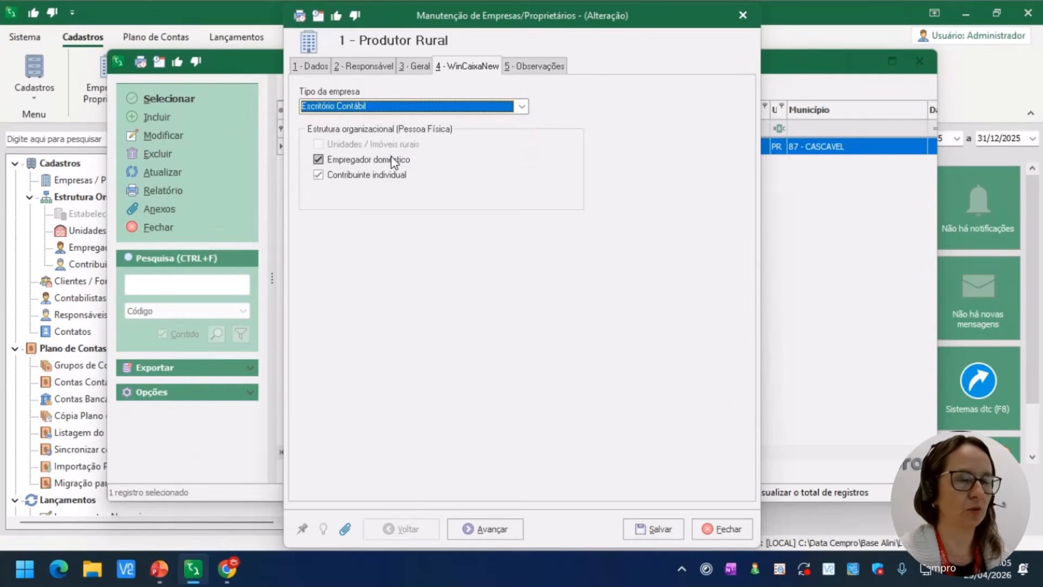
- Set the company type to Produtor Rural and enable Unidades / Imóveis rurais in the organizational structure
left_click(479, 109)
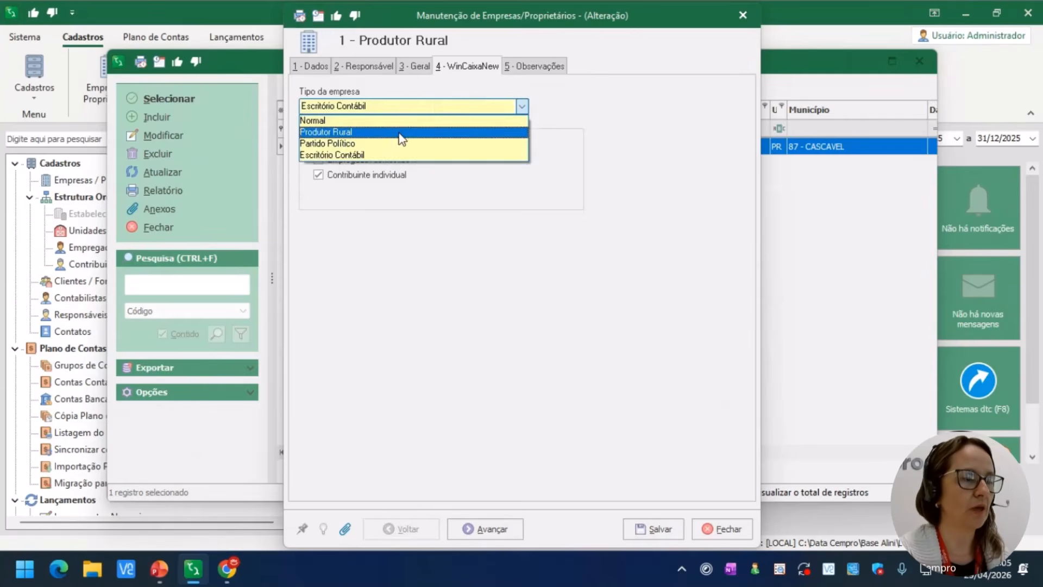
left_click(399, 133)
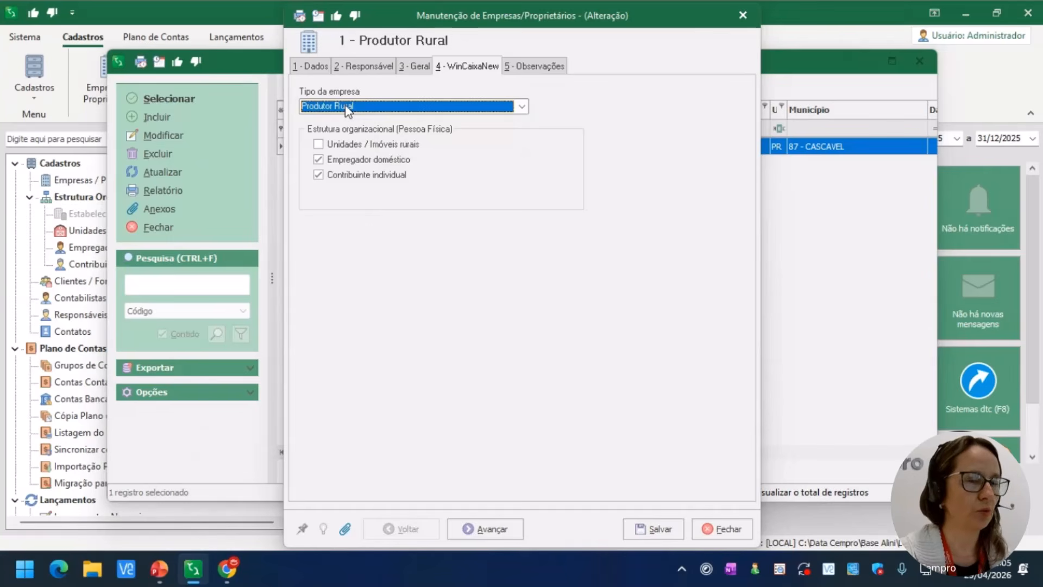
left_click(321, 145)
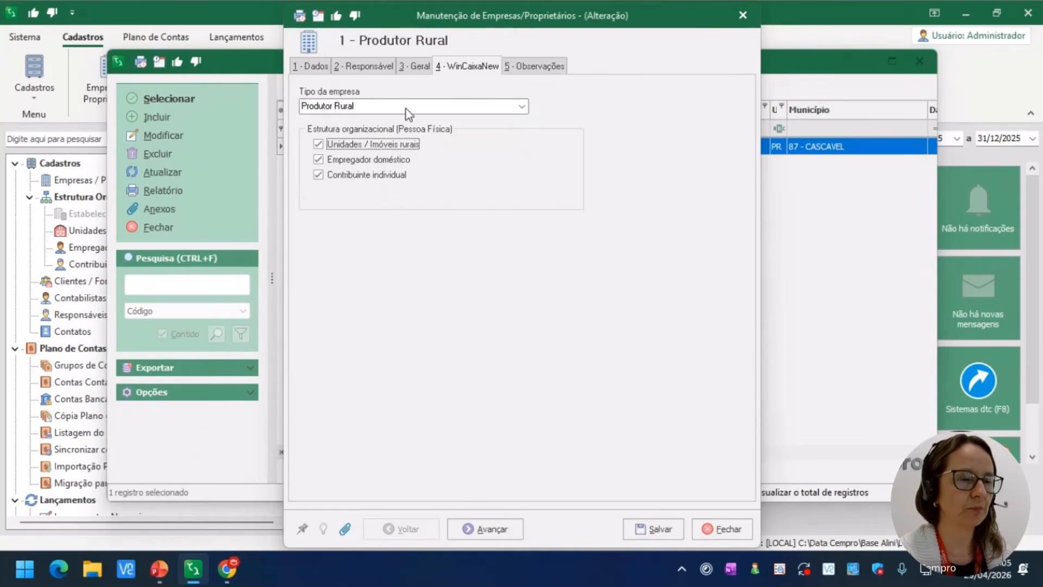
- Review the company's responsible person, address and contact data, digital certificate and general registration details
left_click(419, 65)
left_click(373, 67)
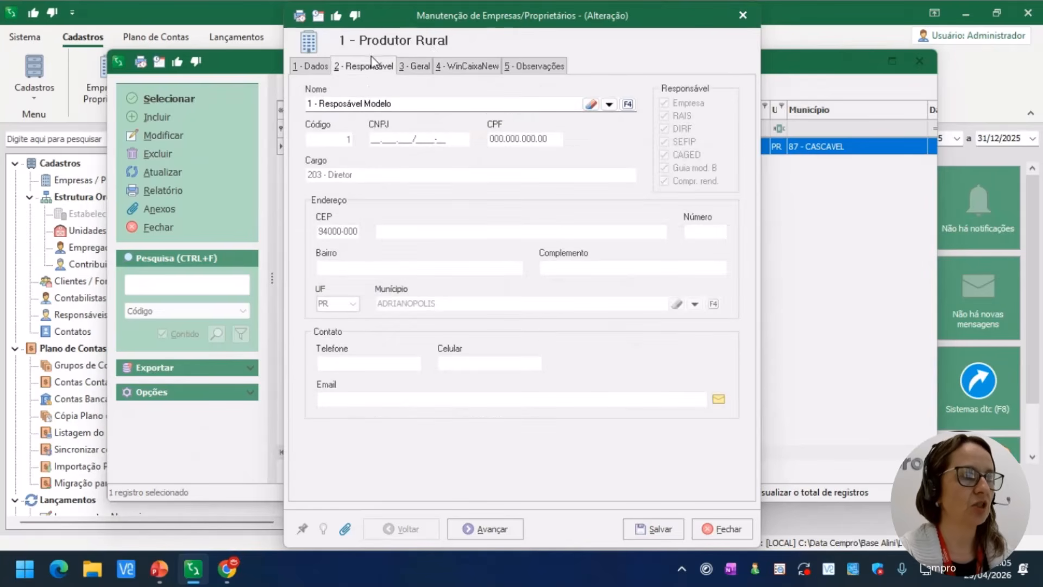
left_click(319, 66)
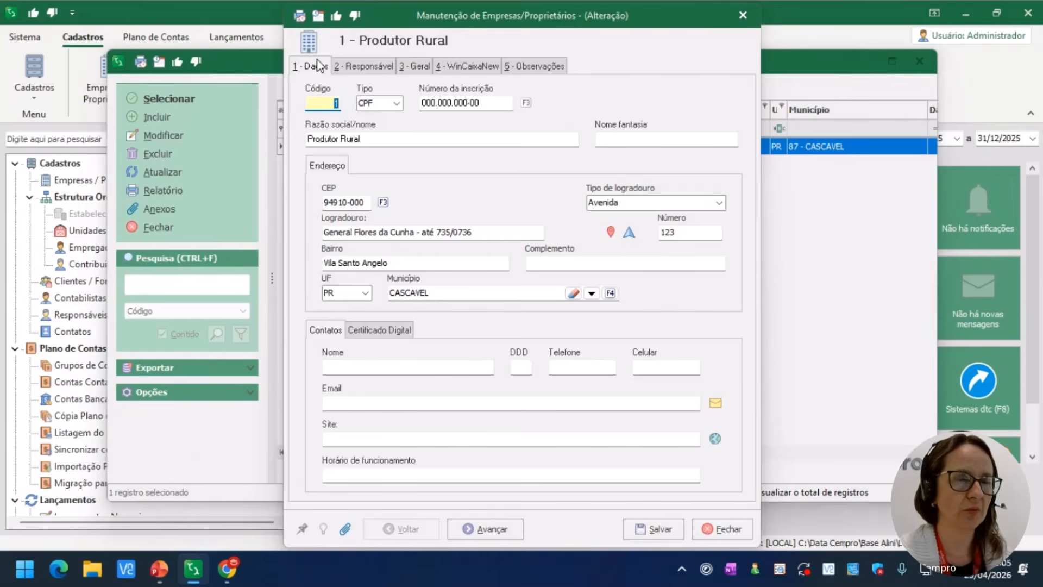
left_click(920, 173)
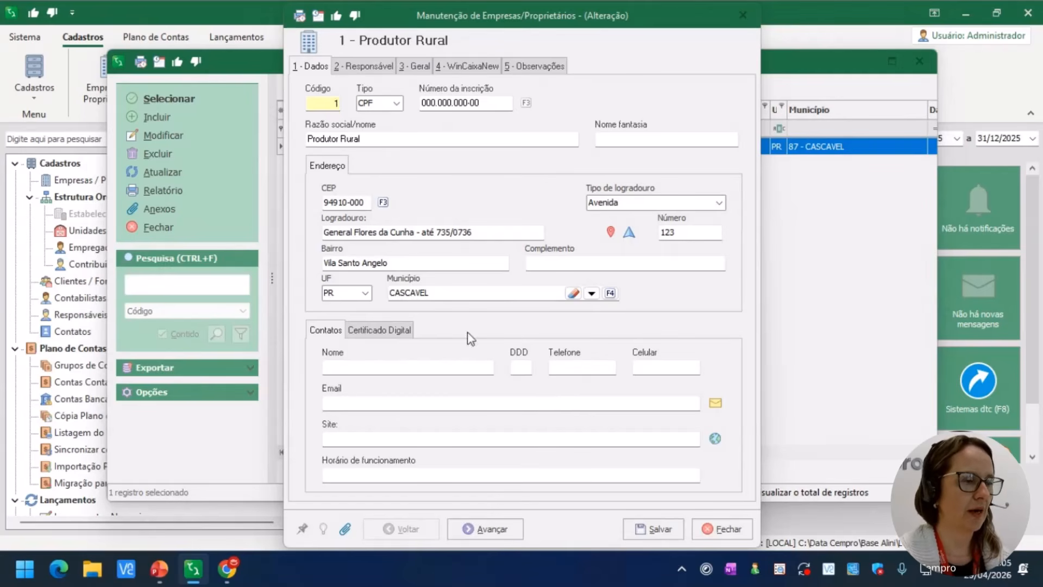
left_click(369, 332)
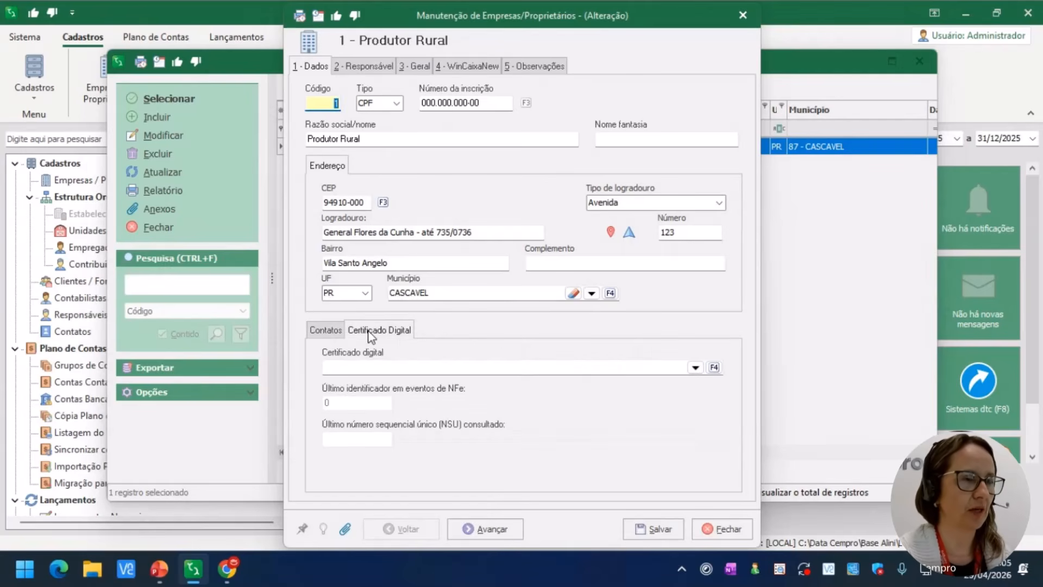
left_click(368, 66)
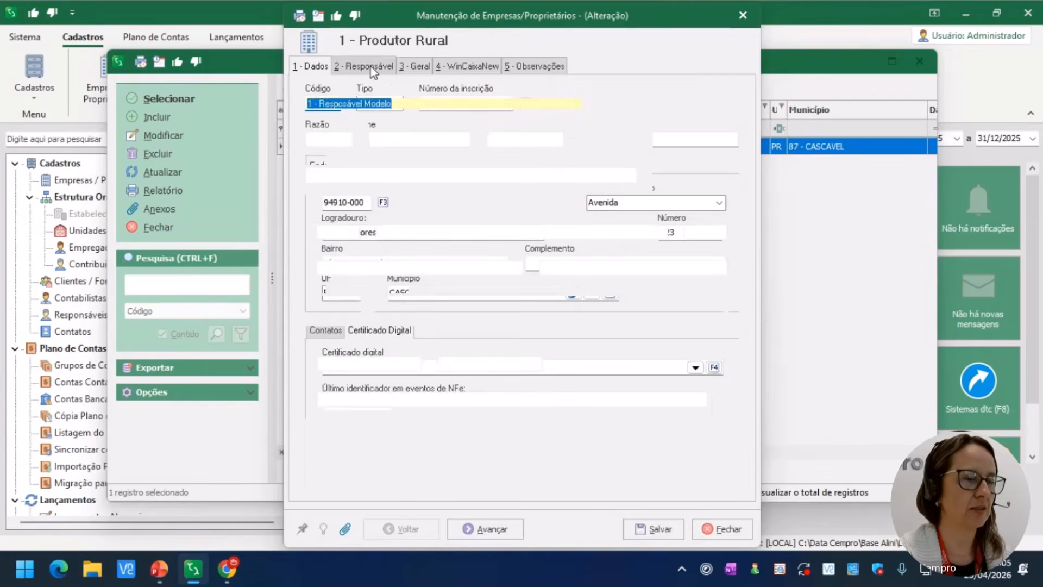
left_click(415, 68)
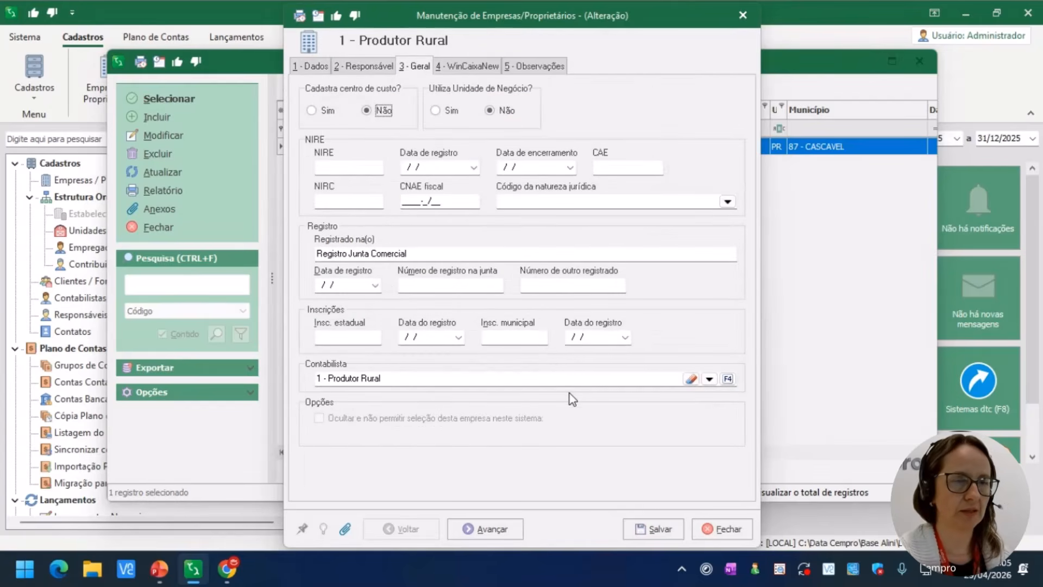
- Recheck the WinCaixaNew settings, save the company record and select Produtor Rural as the working company
left_click(477, 66)
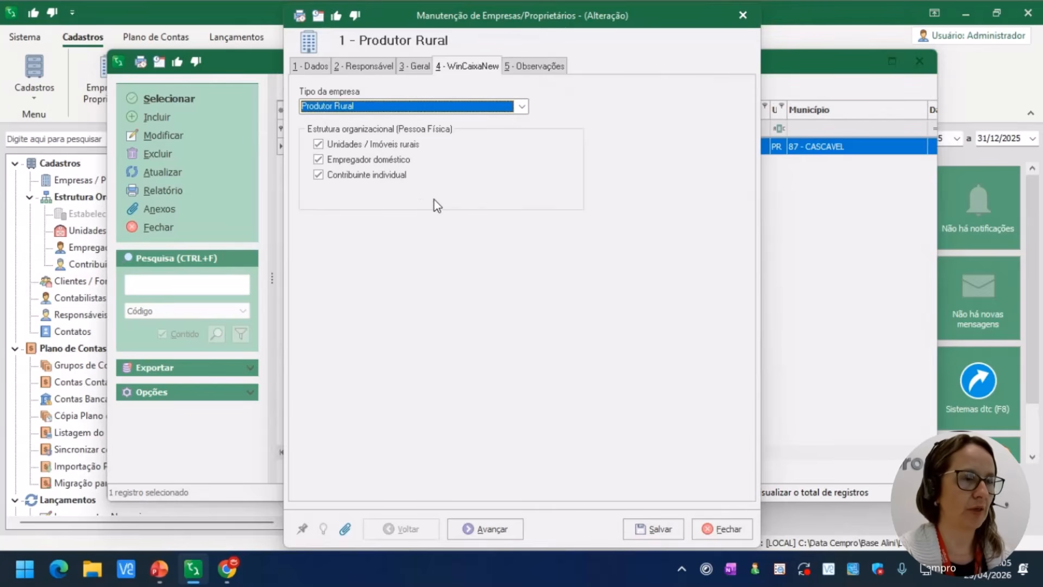
left_click(661, 529)
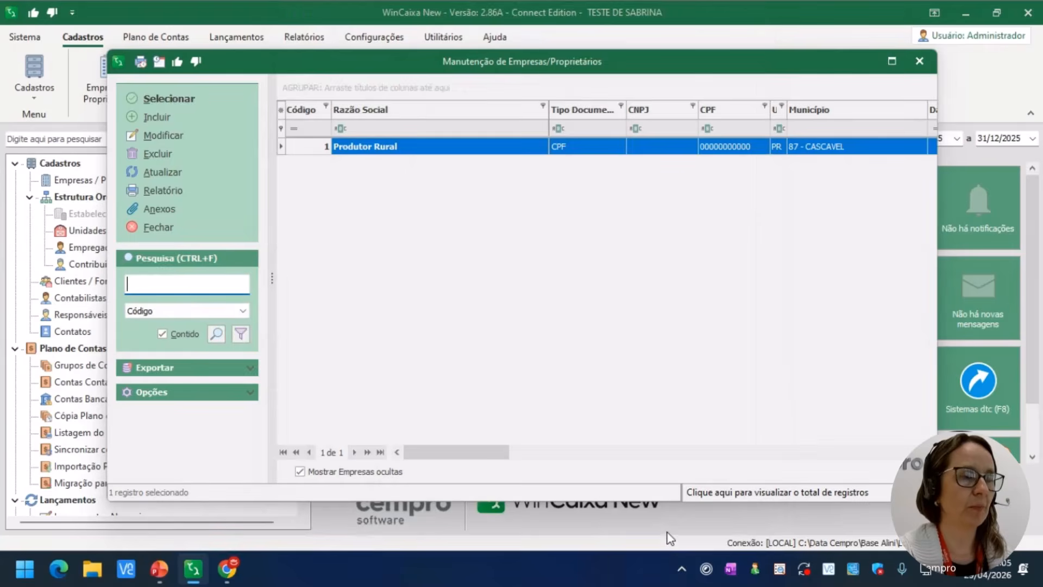
left_click(190, 100)
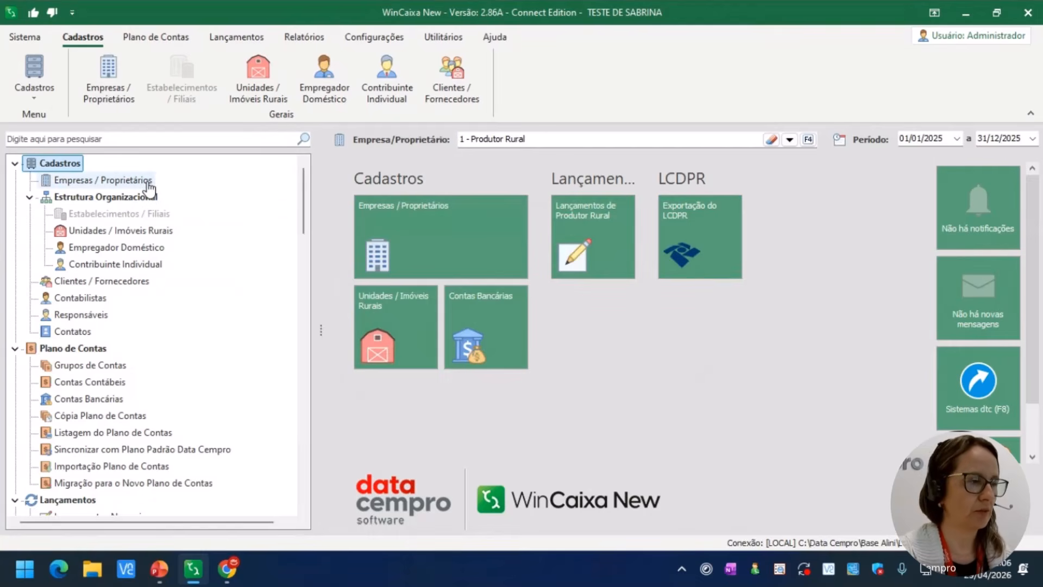
- Open the Unidades / Imóveis Rurais register and bring up the property Fazenda for modification
left_click(124, 203)
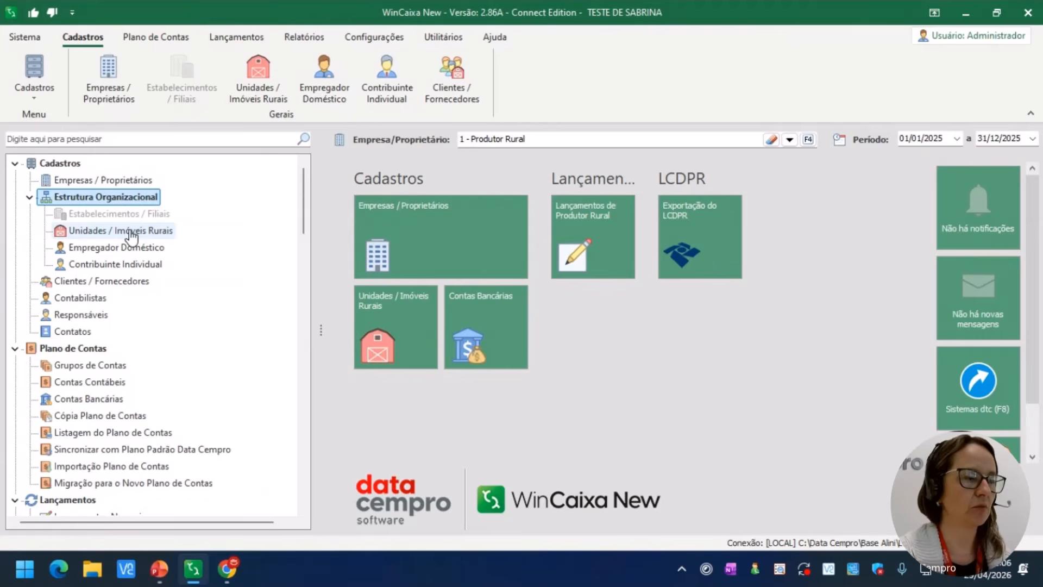
double_click(130, 231)
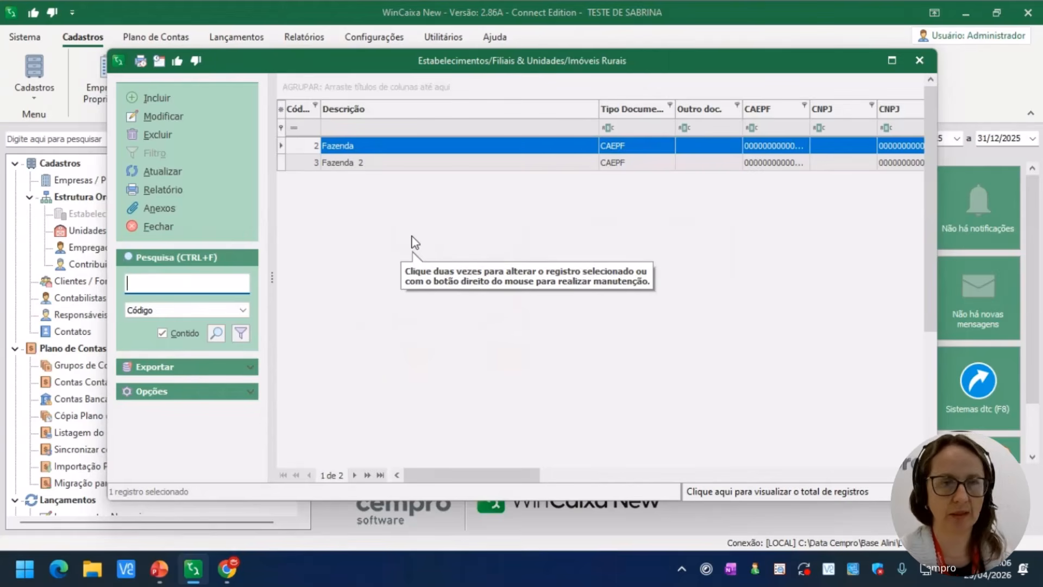
left_click(167, 116)
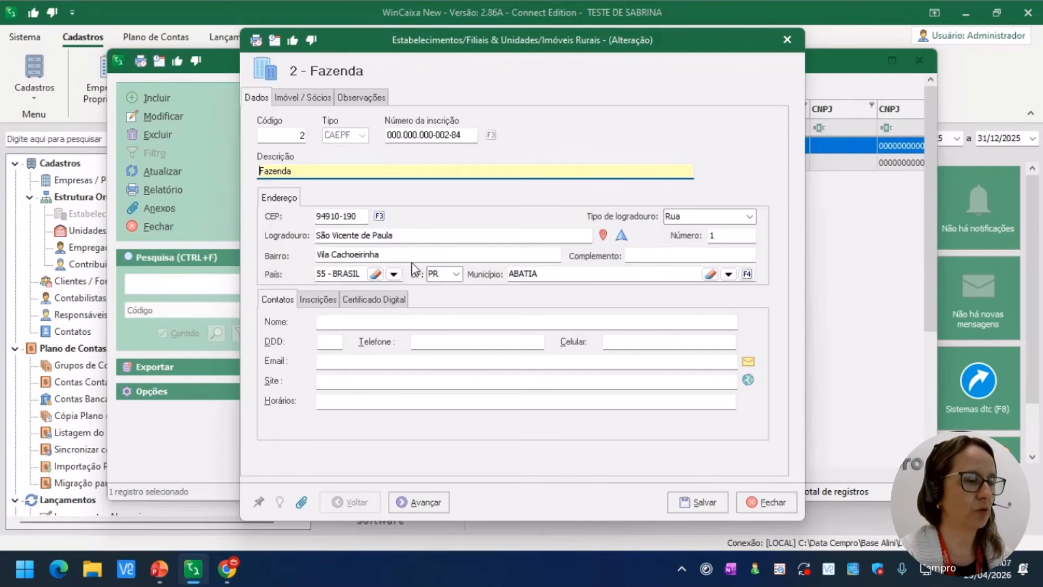
- Examine Fazenda's registrations, digital certificate, and property and partner data, including the available Tipo de exploração options
left_click(329, 304)
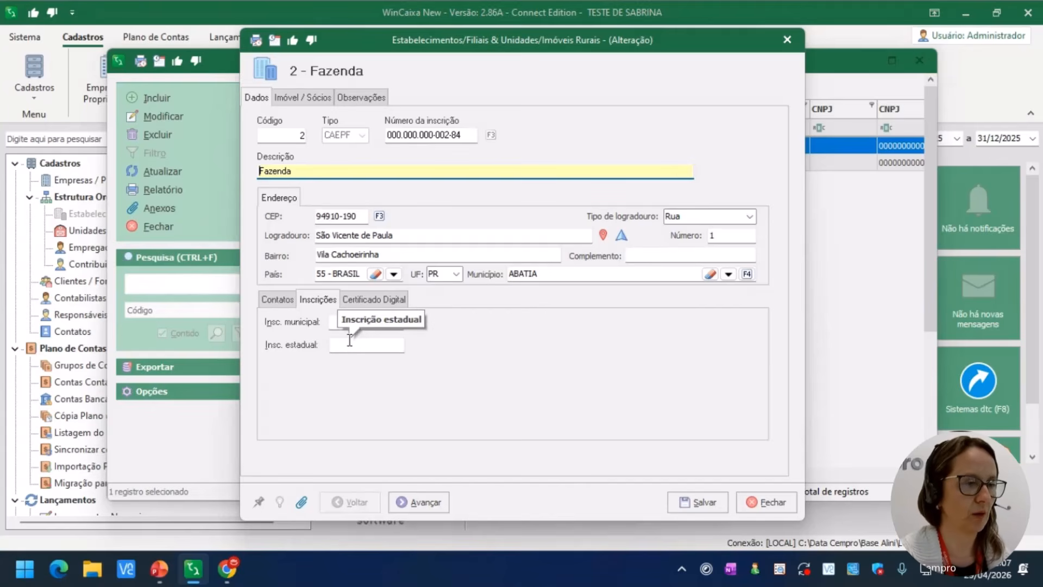
left_click(378, 308)
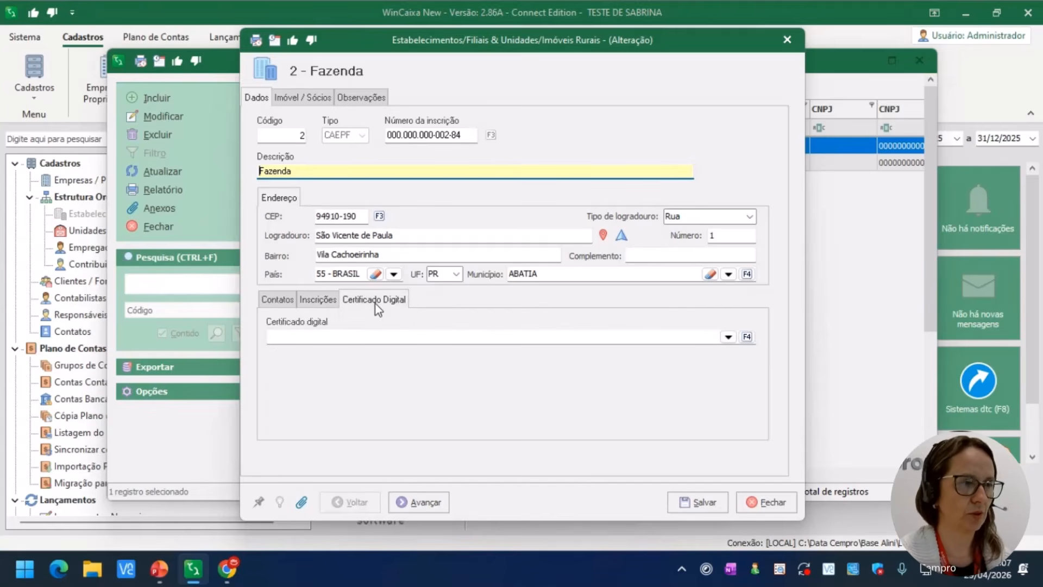
left_click(311, 91)
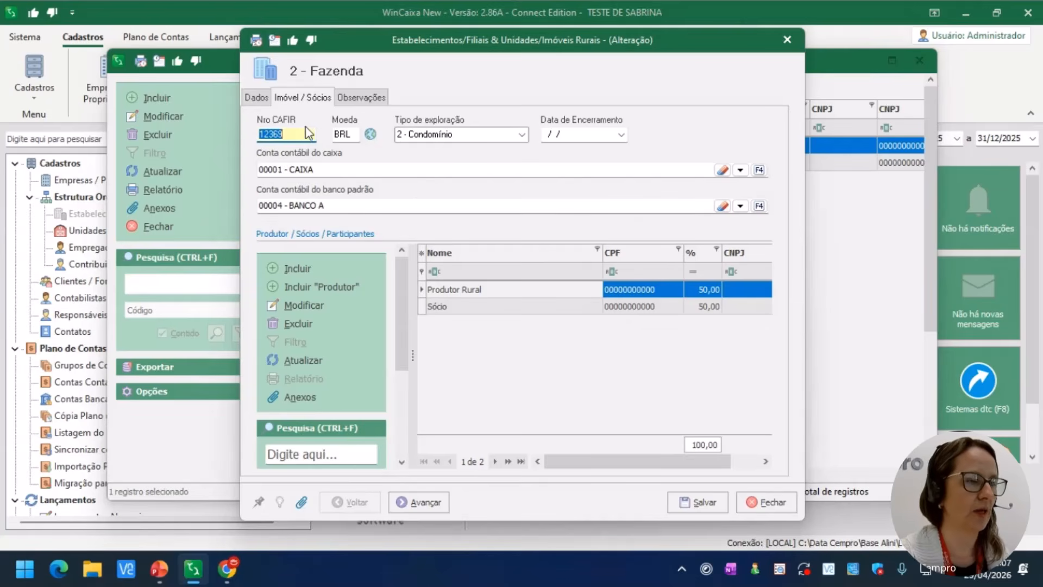
left_click(521, 136)
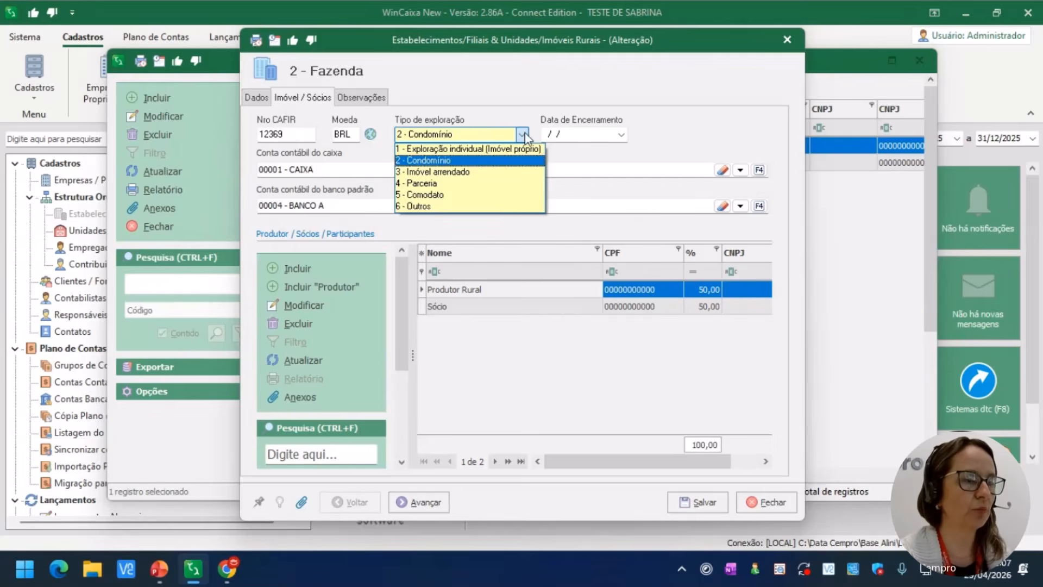
left_click(523, 135)
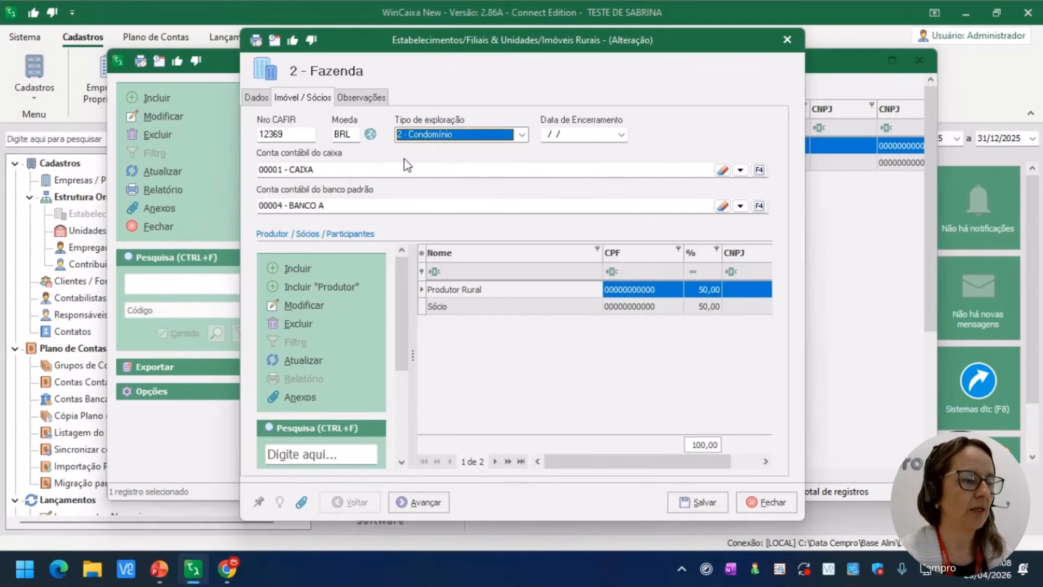
- Open Fazenda's participant Produtor Rural and examine the Tipo de participação ao imóvel options and the legal representative data
left_click(302, 306)
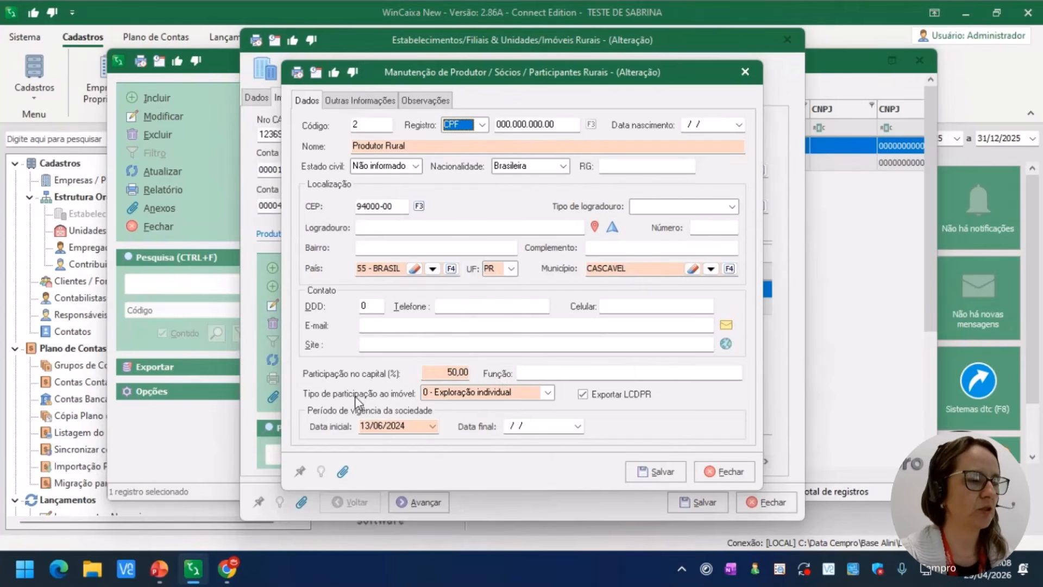
left_click(546, 396)
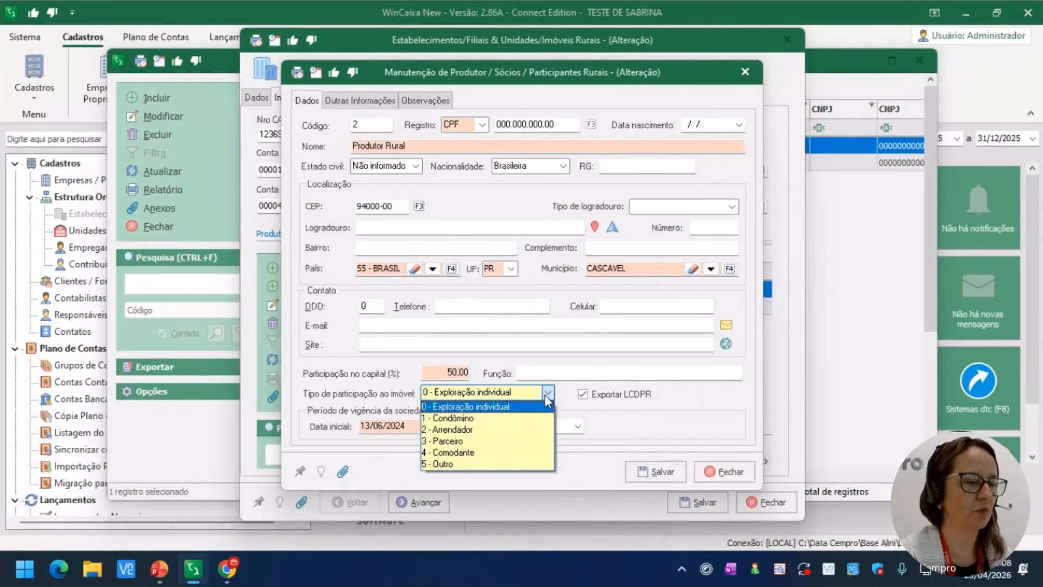
left_click(544, 394)
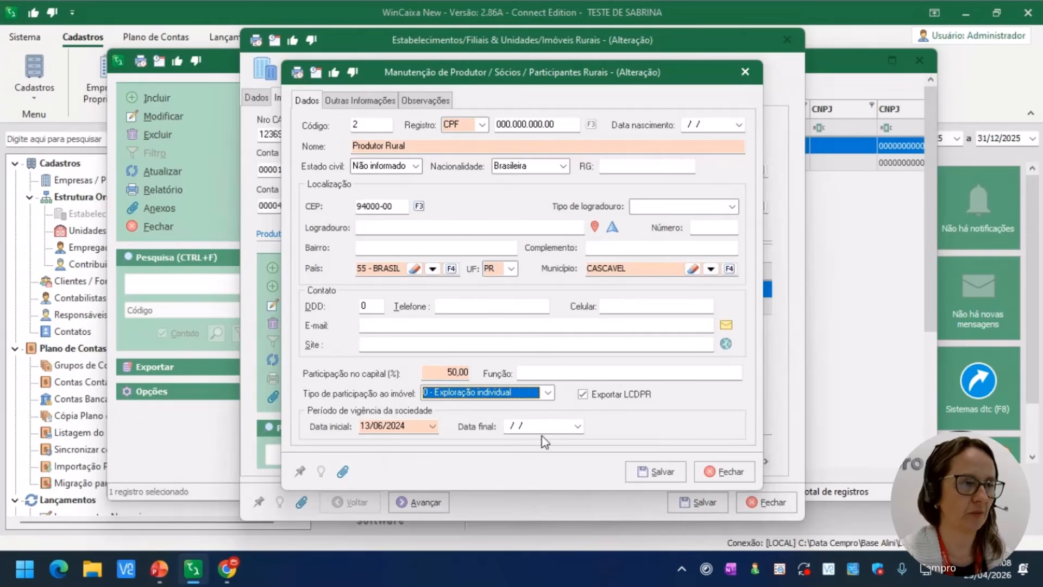
left_click(379, 99)
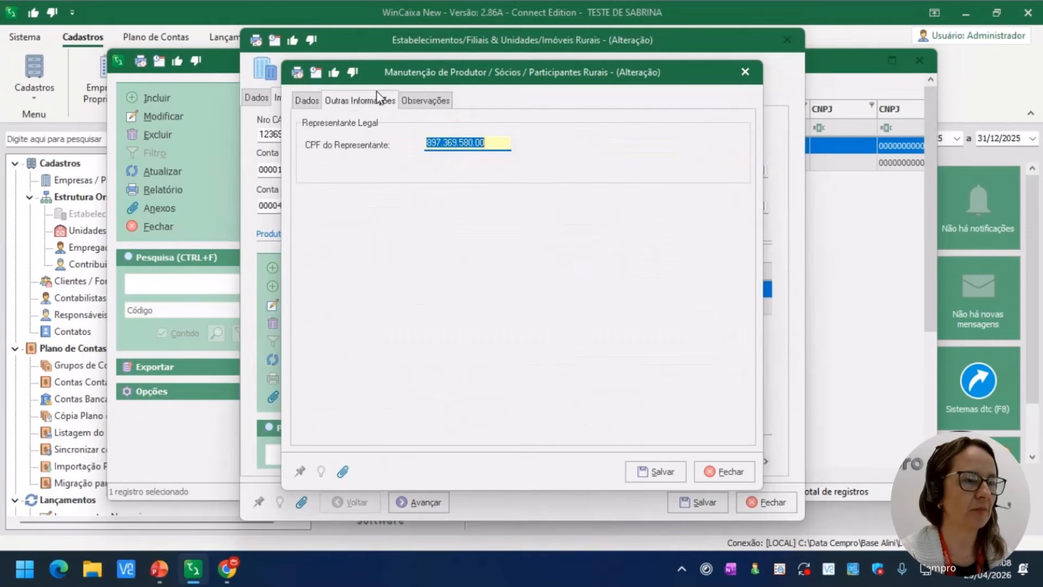
- Check the participant's Observações and main data, and close the participant record without saving
left_click(437, 103)
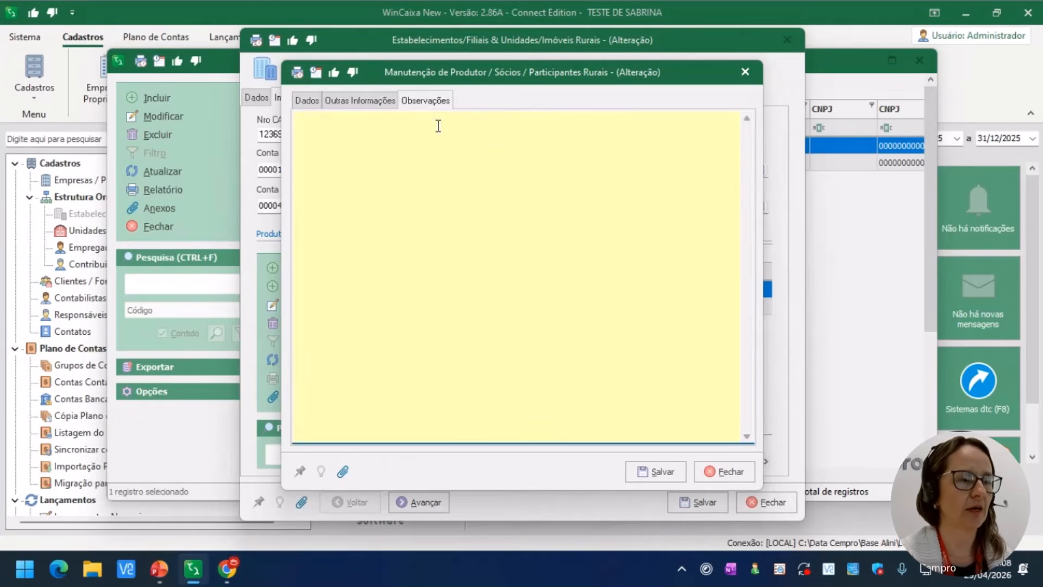
left_click(308, 101)
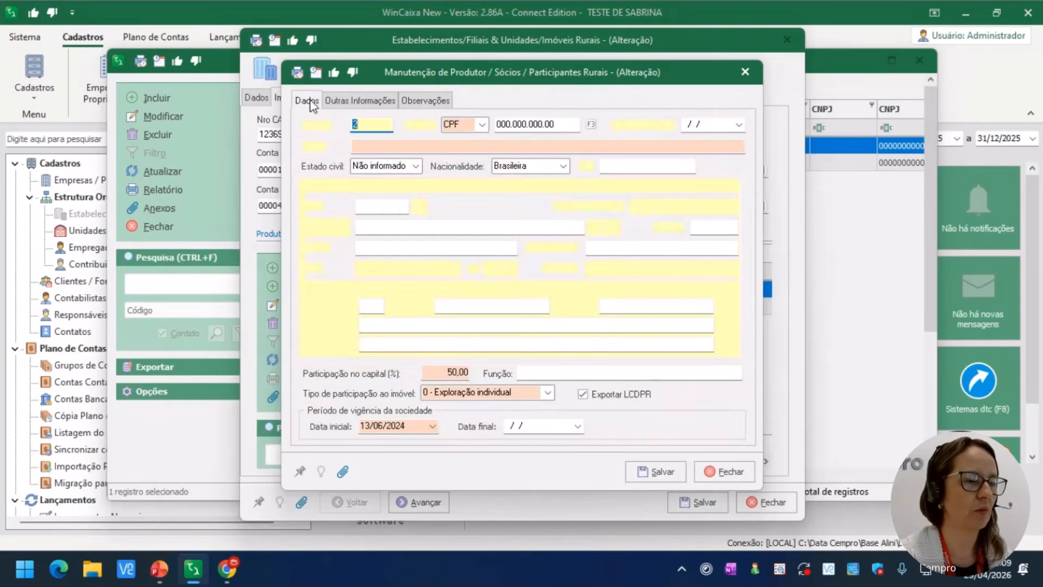
left_click(724, 471)
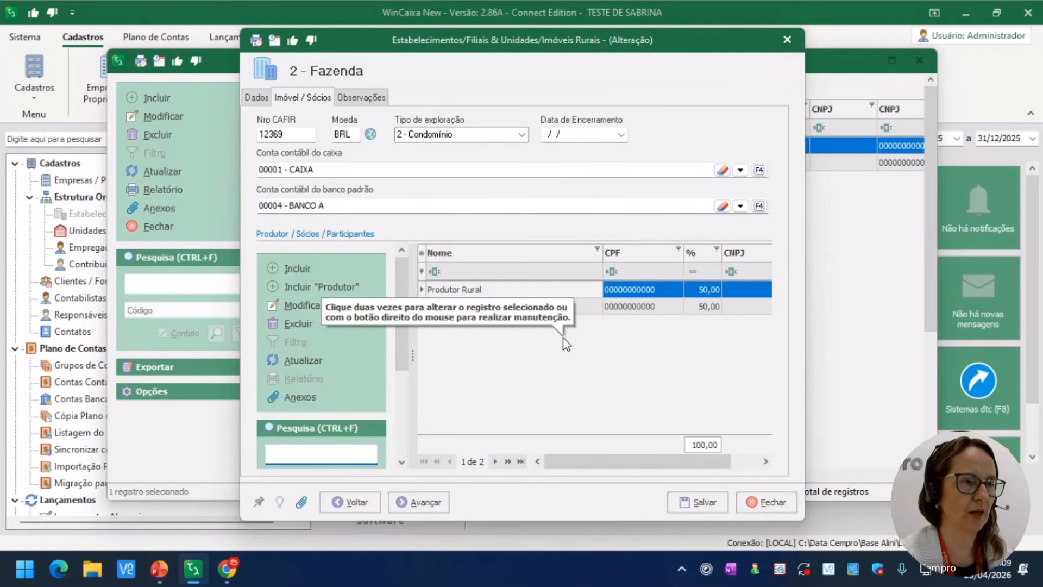
- Review Fazenda's observations, general data and property and partner data, and close the property record without saving
left_click(369, 98)
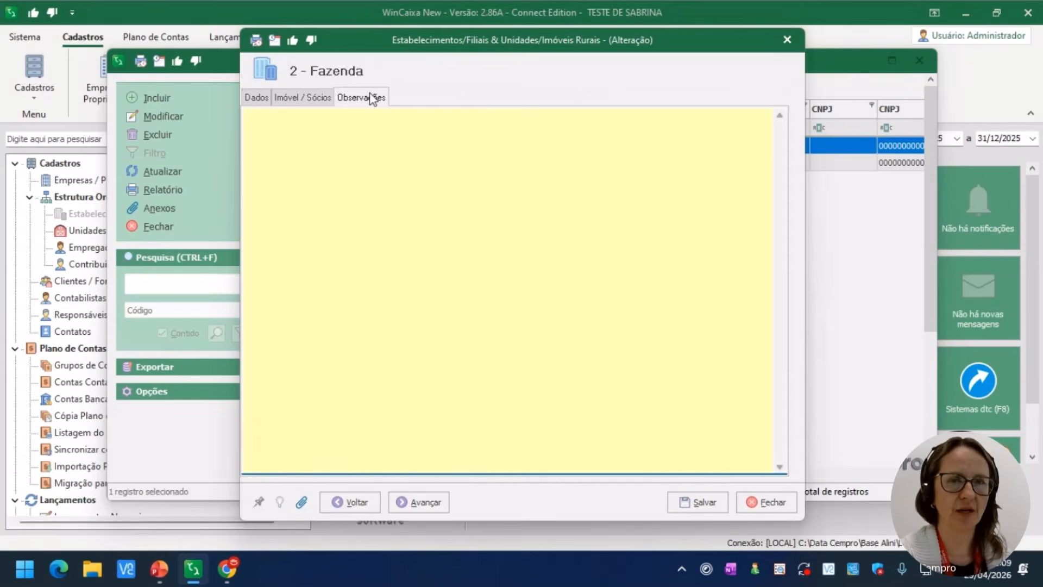
left_click(320, 99)
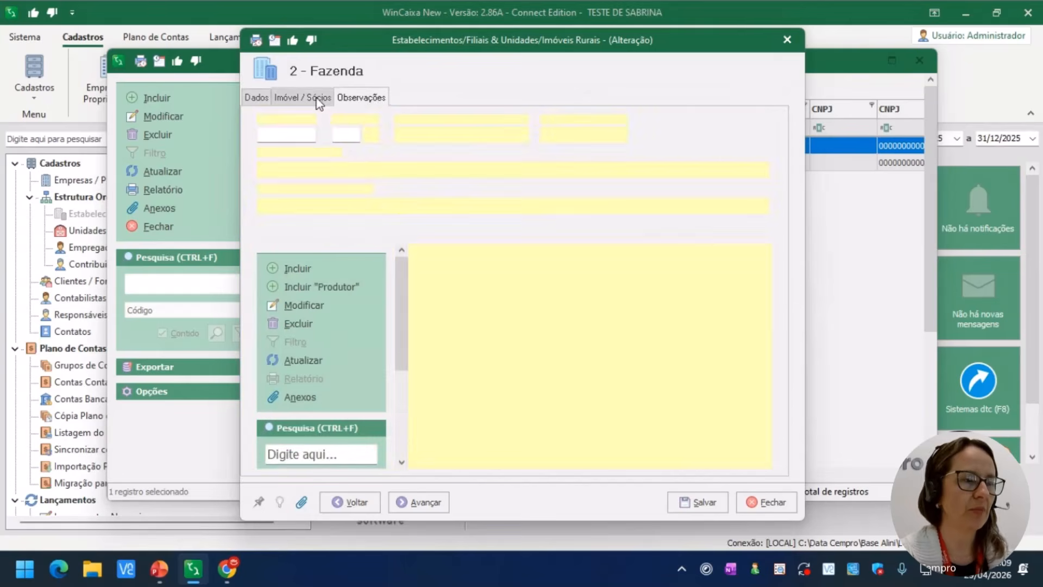
left_click(268, 98)
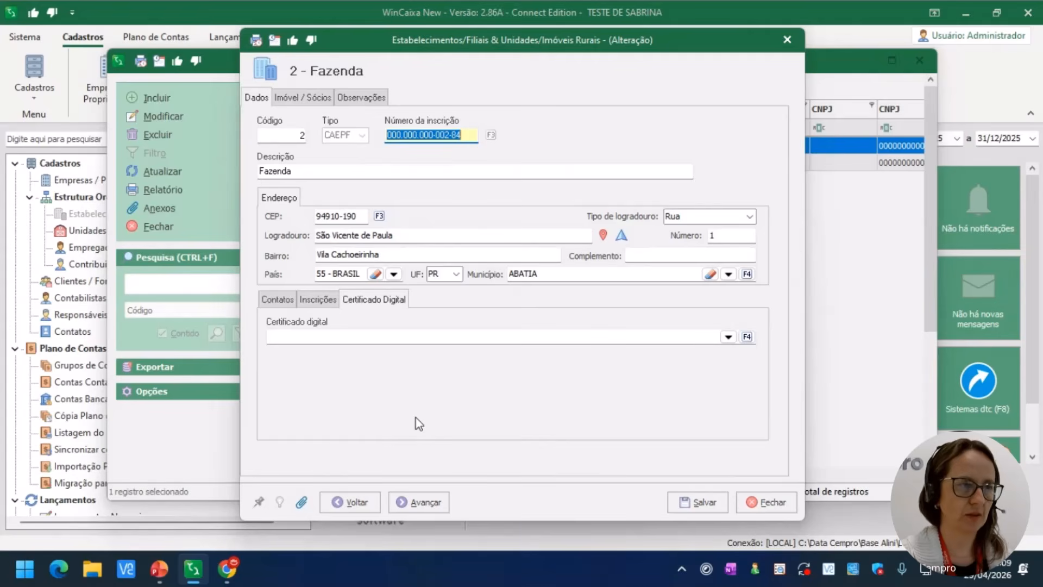
left_click(299, 98)
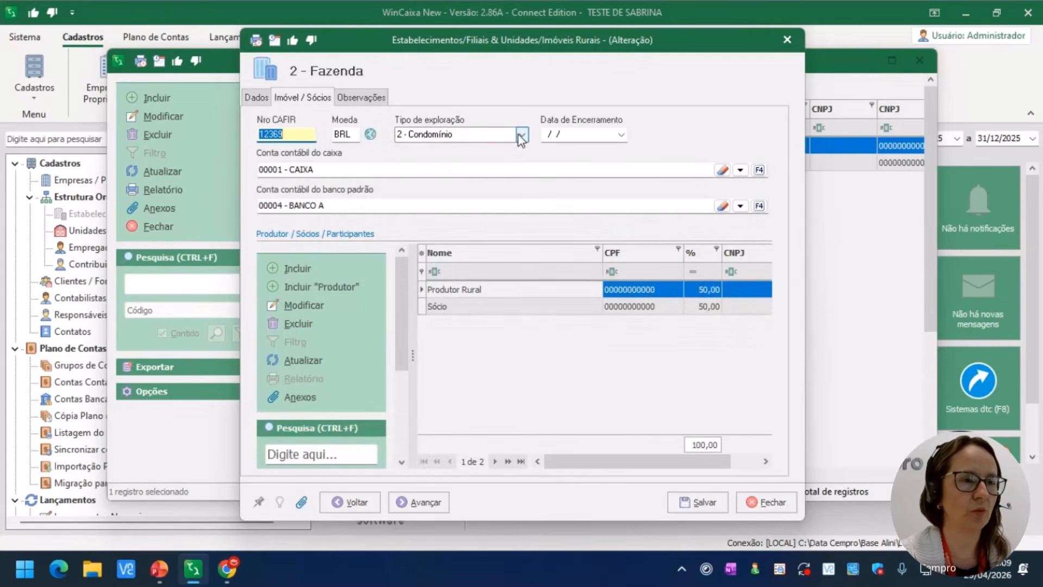
left_click(767, 503)
- Examine the property Fazenda 2, including its exploration type, participant and general data, and close it without saving
left_click(375, 162)
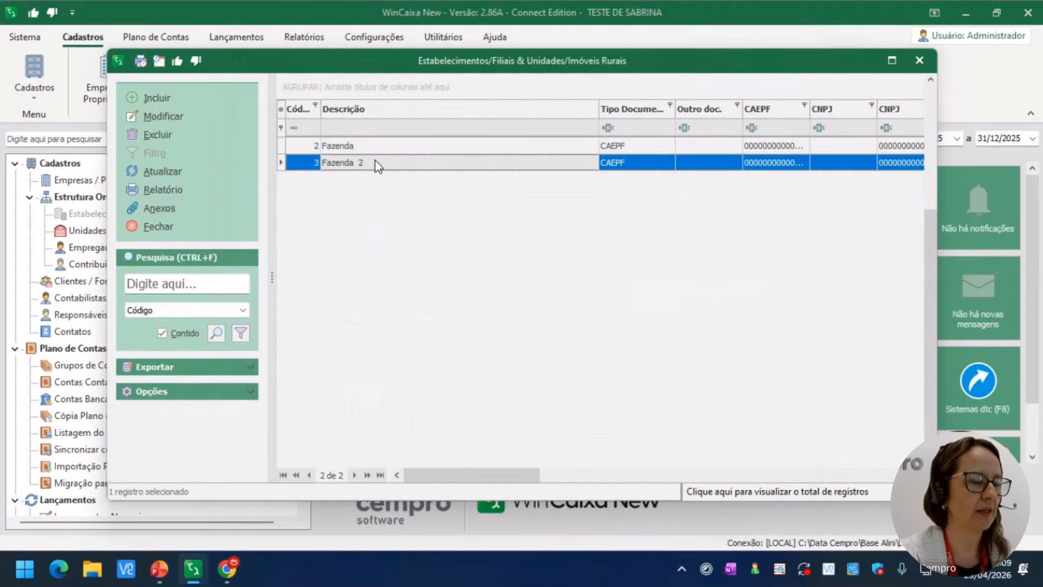
double_click(376, 162)
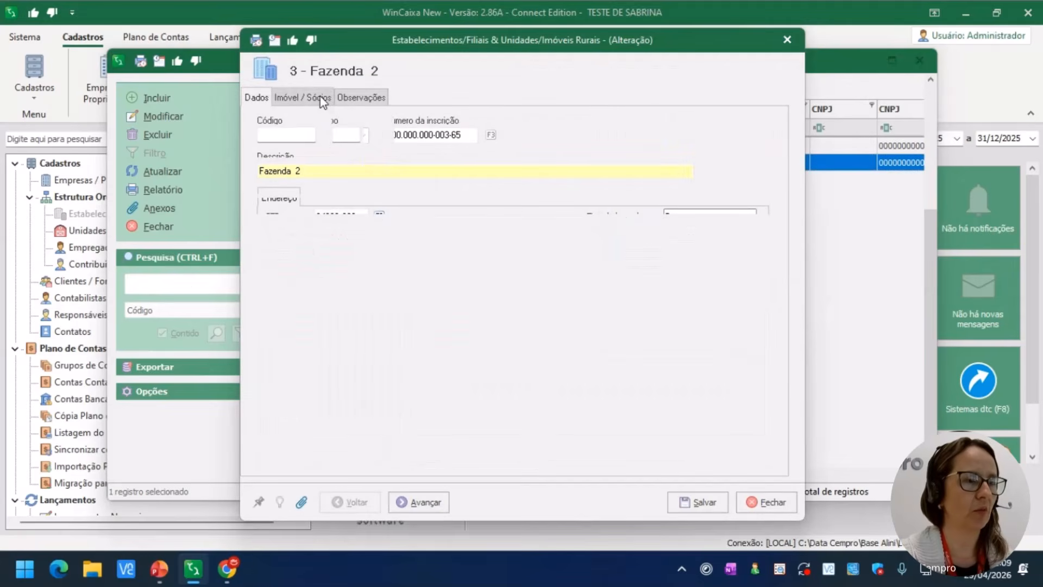
left_click(323, 99)
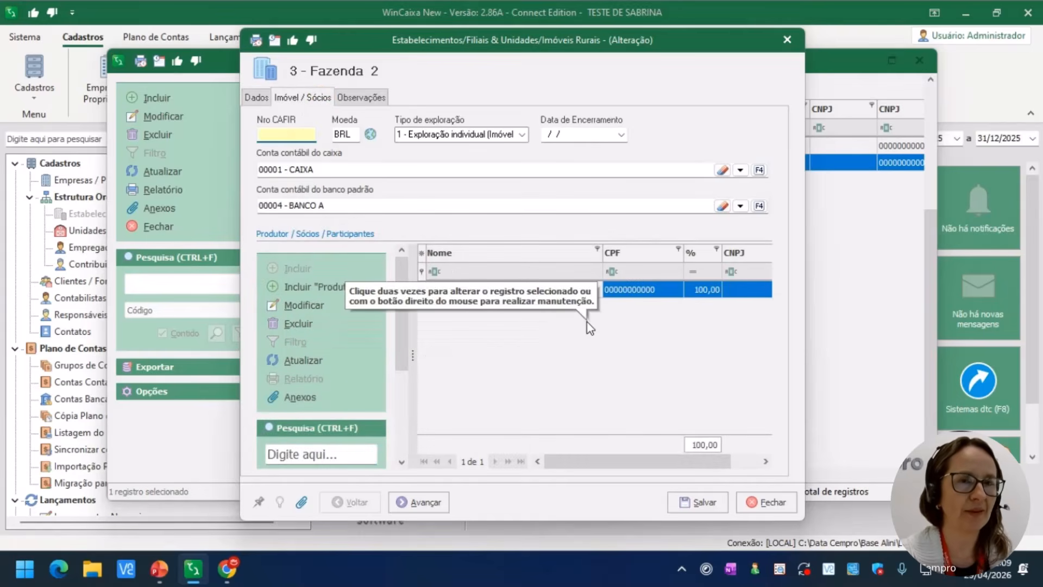
left_click(691, 296)
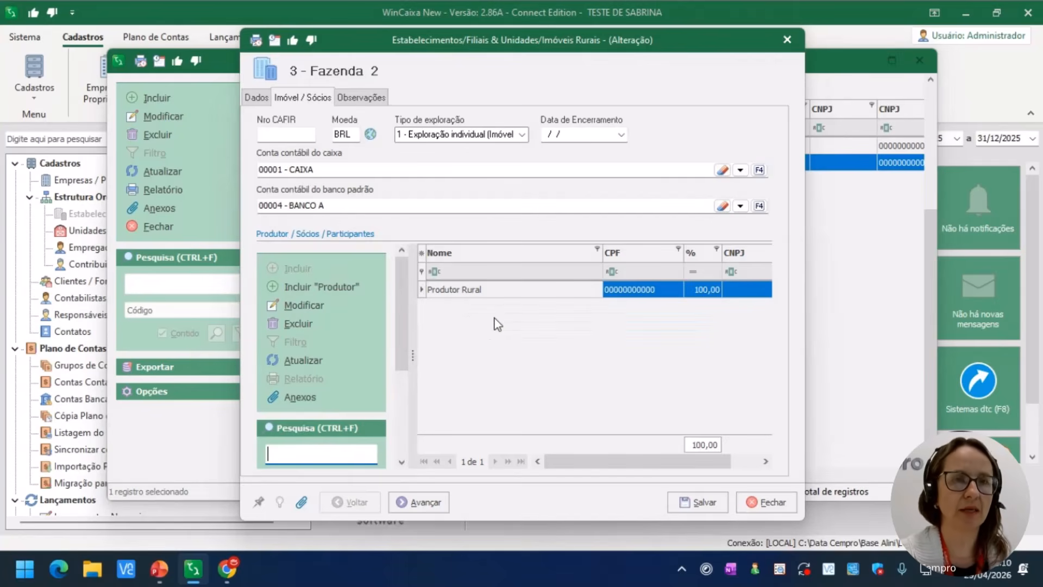
left_click(759, 505)
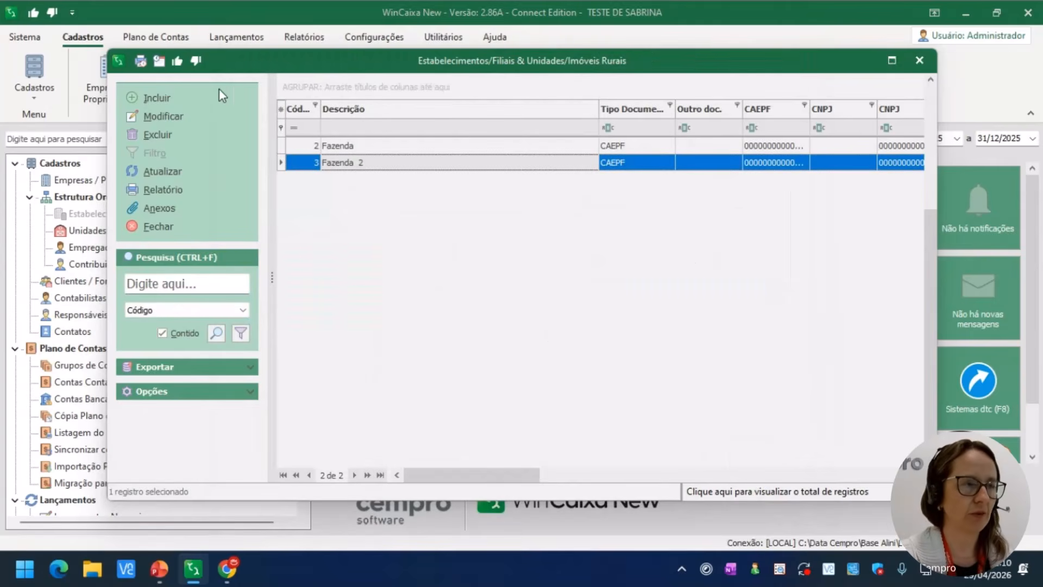
left_click(181, 120)
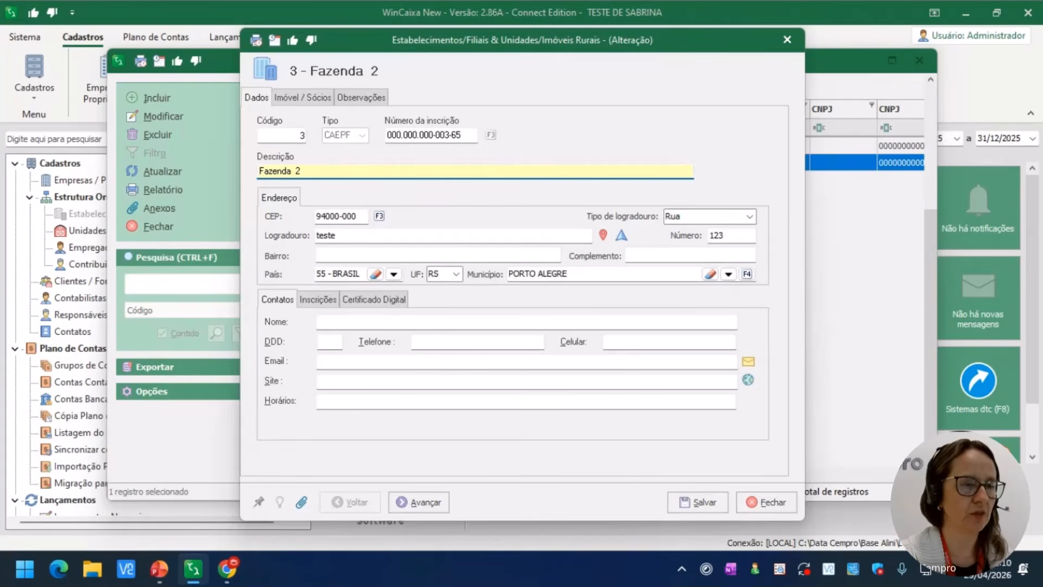
left_click(769, 502)
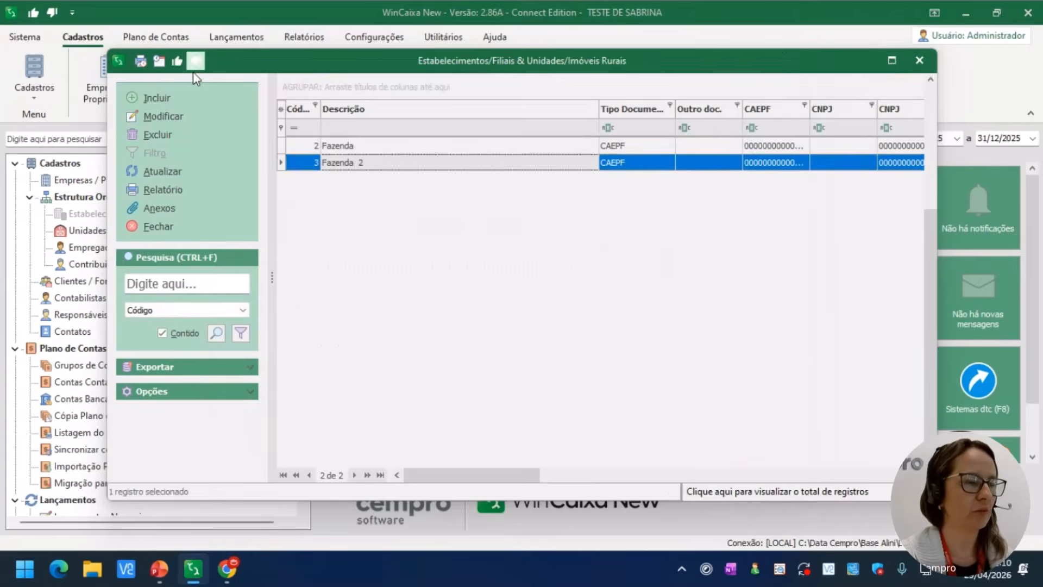
- Start a new rural property record with the description Teste and CEP 94000-000
left_click(157, 98)
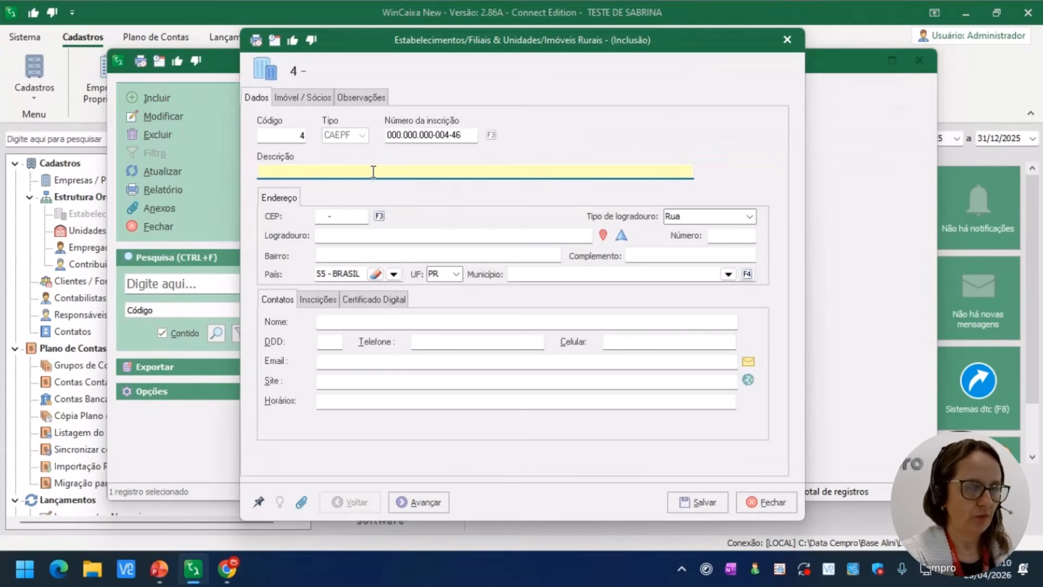
type("Teste")
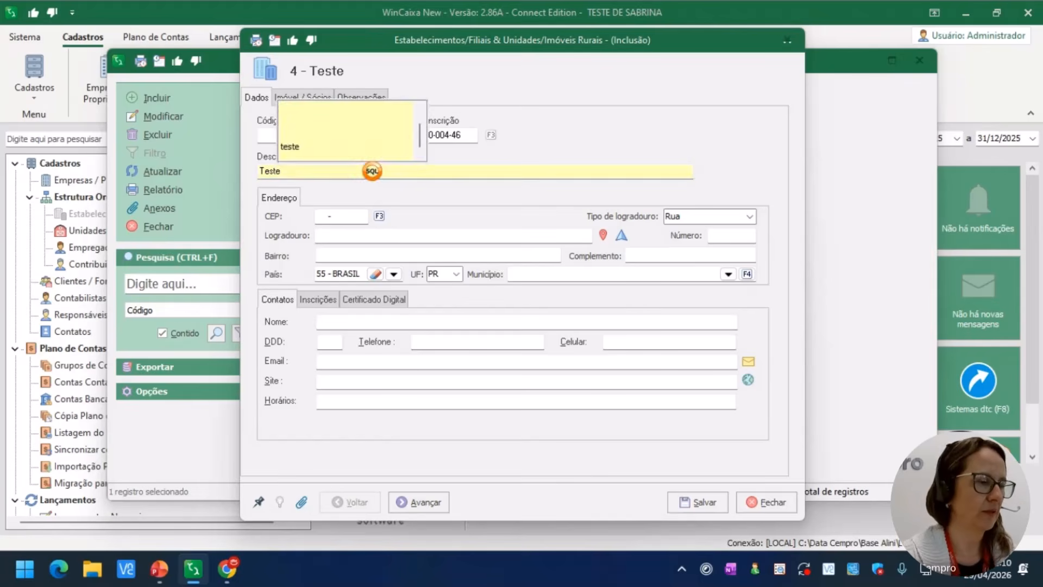
key("Tab")
type("94000-00")
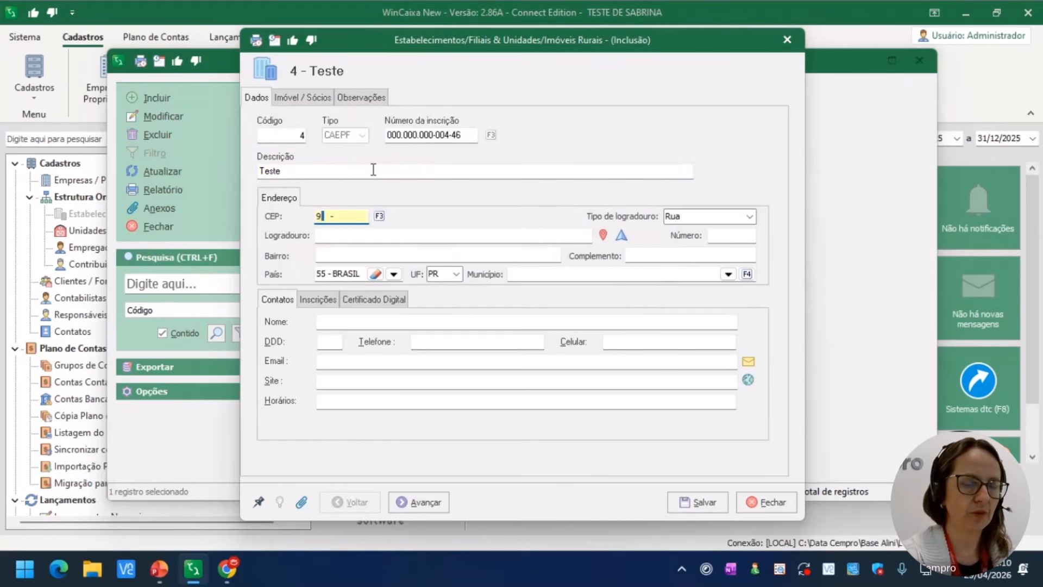
type("0")
key("Tab")
- Set the new property's município to ABATIA, leaving the remaining address fields blank
key("Tab")
key("Tab")
key("Tab")
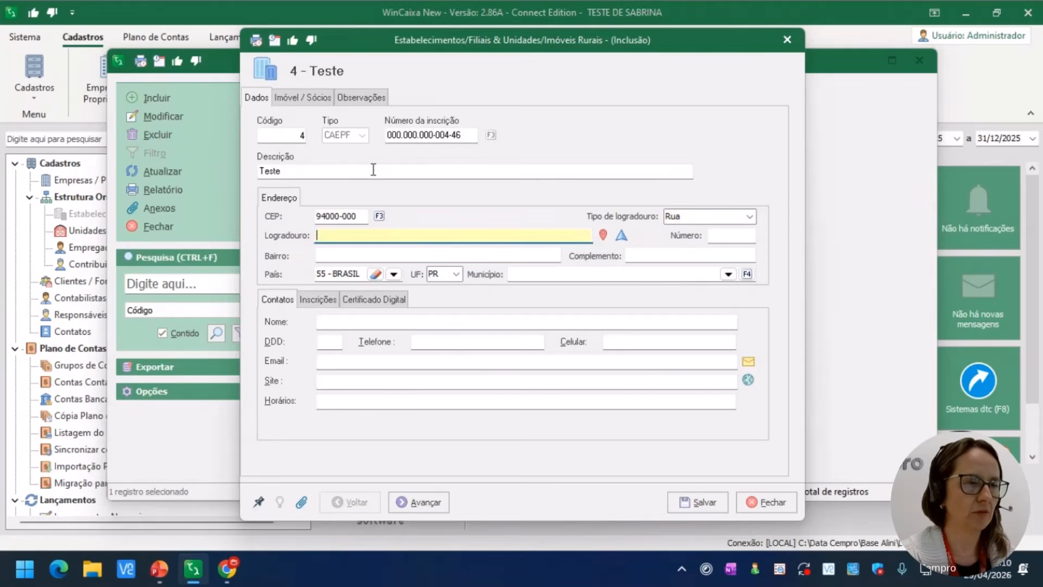
key("Tab")
key("Tab")
key("Tab")
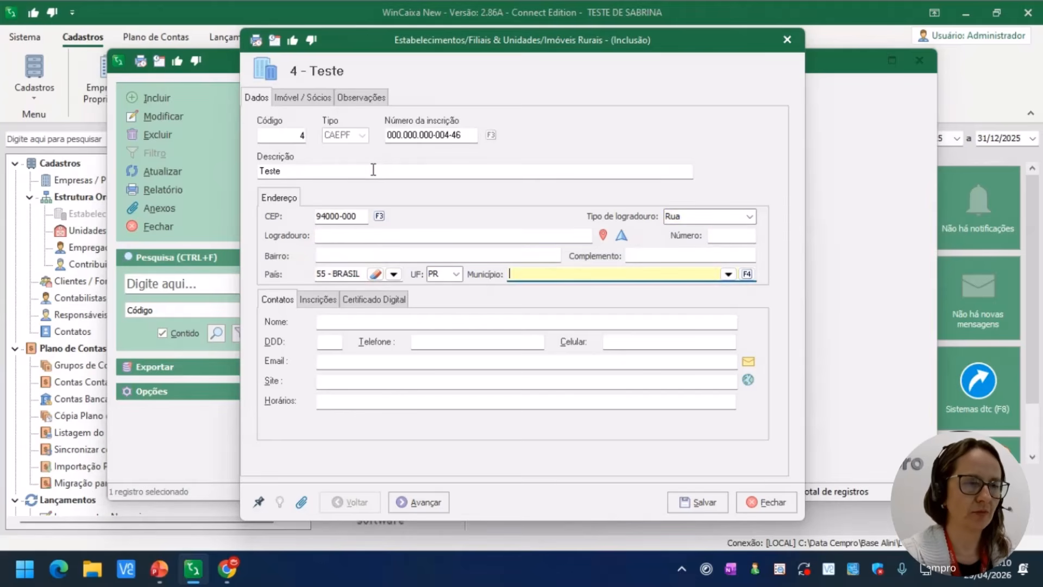
key("F4")
key("Return")
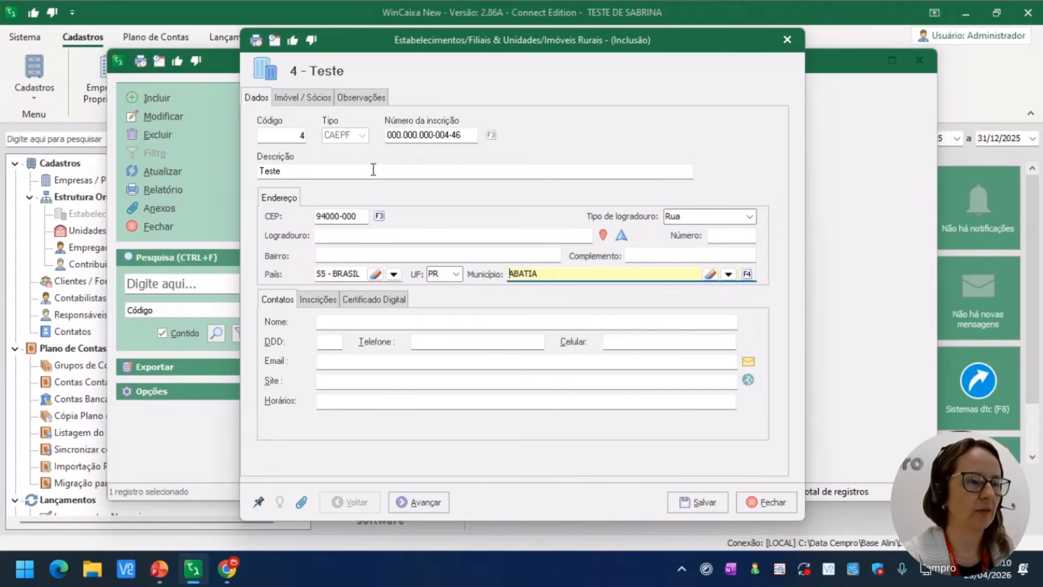
- Assign 00001 - CAIXA as the property's cash account and 00004 - BANCO A as its default bank account
left_click(296, 92)
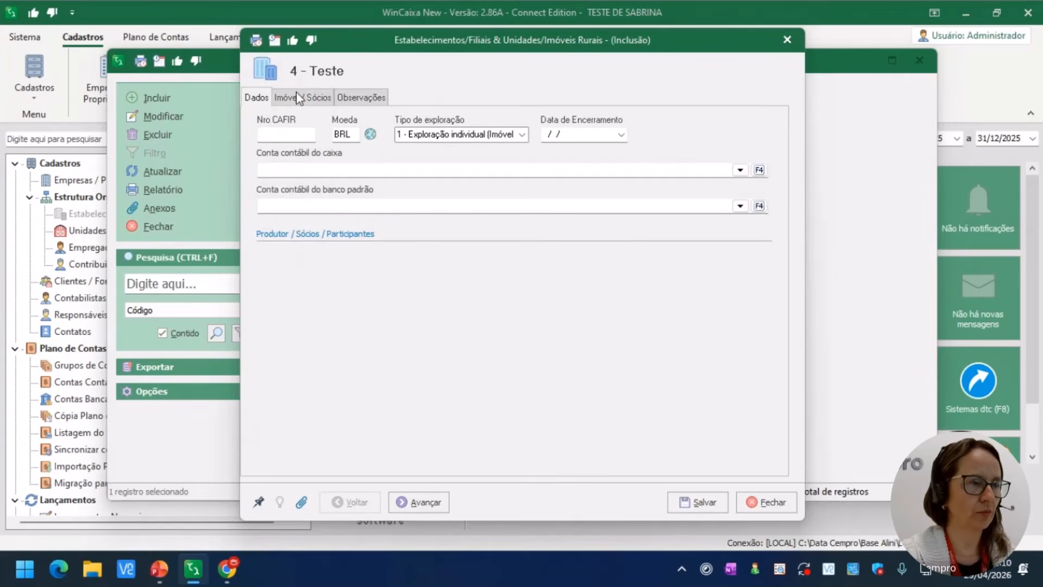
left_click(741, 170)
type("001")
key("Return")
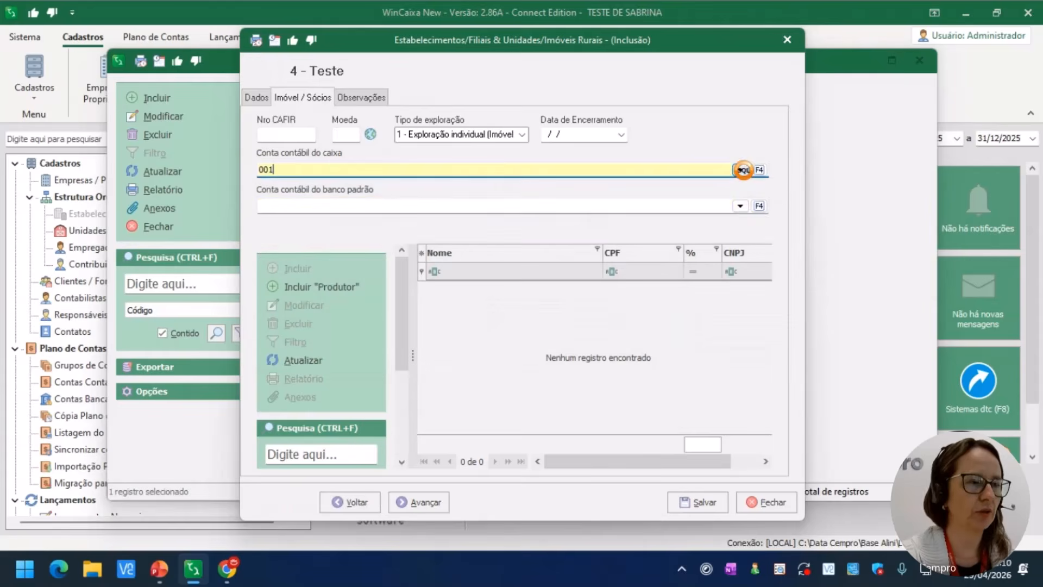
type("0004")
left_click(743, 170)
key("Return")
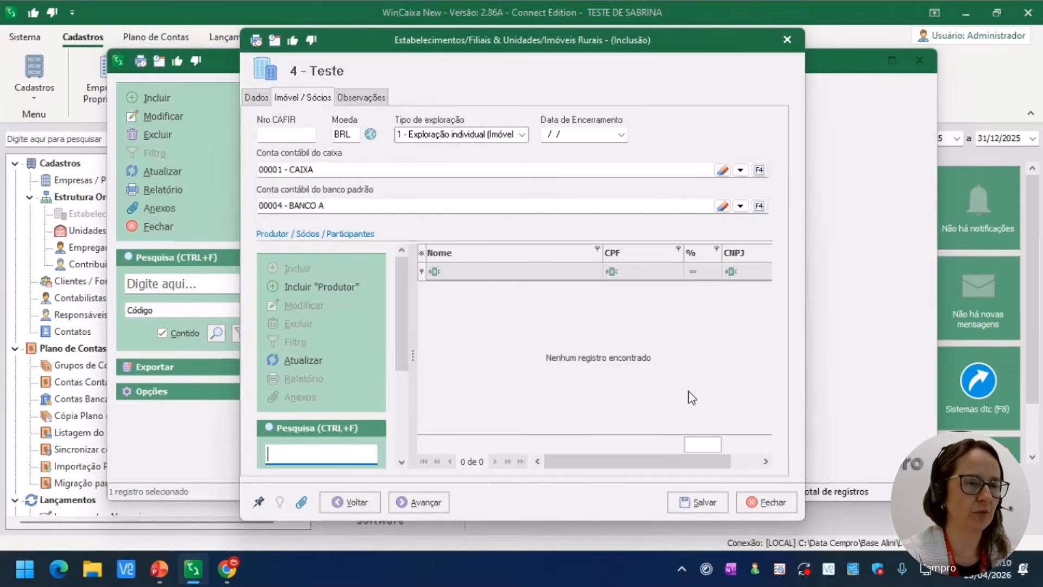
- Include the company's own Produtor as Teste's participant, save the property and close the rural property register
left_click(721, 502)
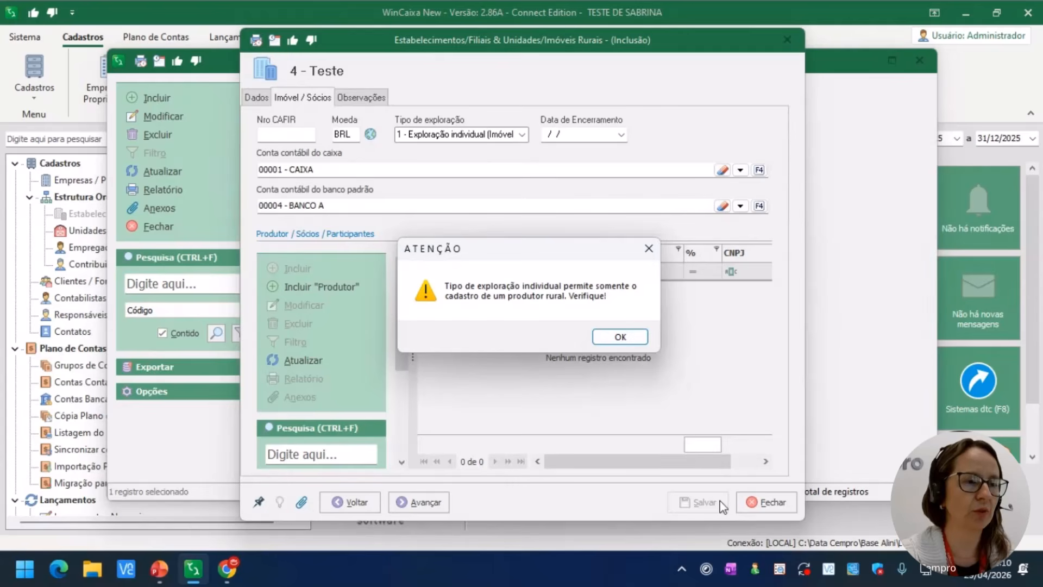
left_click(618, 338)
left_click(351, 288)
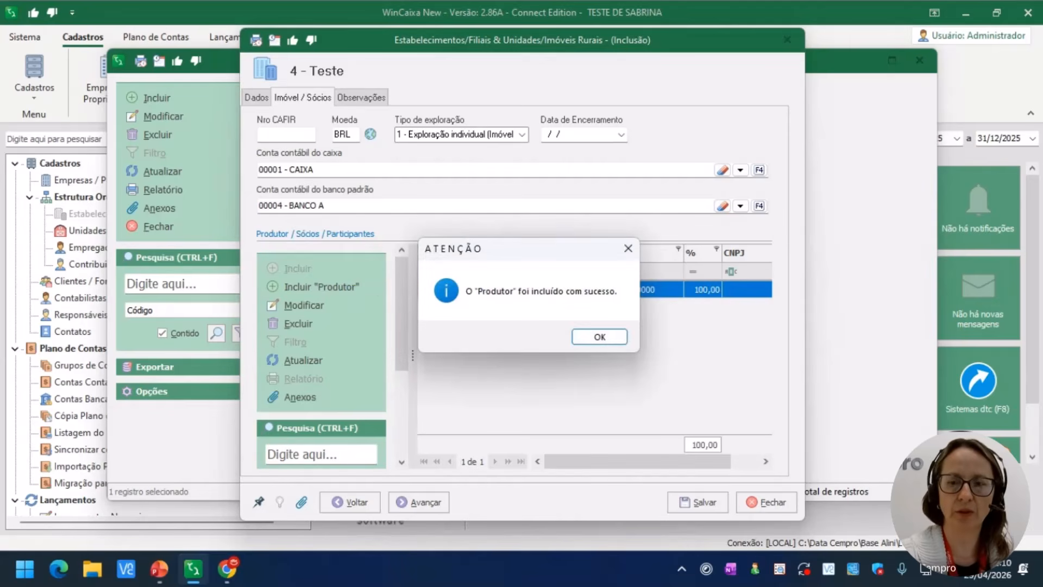
left_click(600, 337)
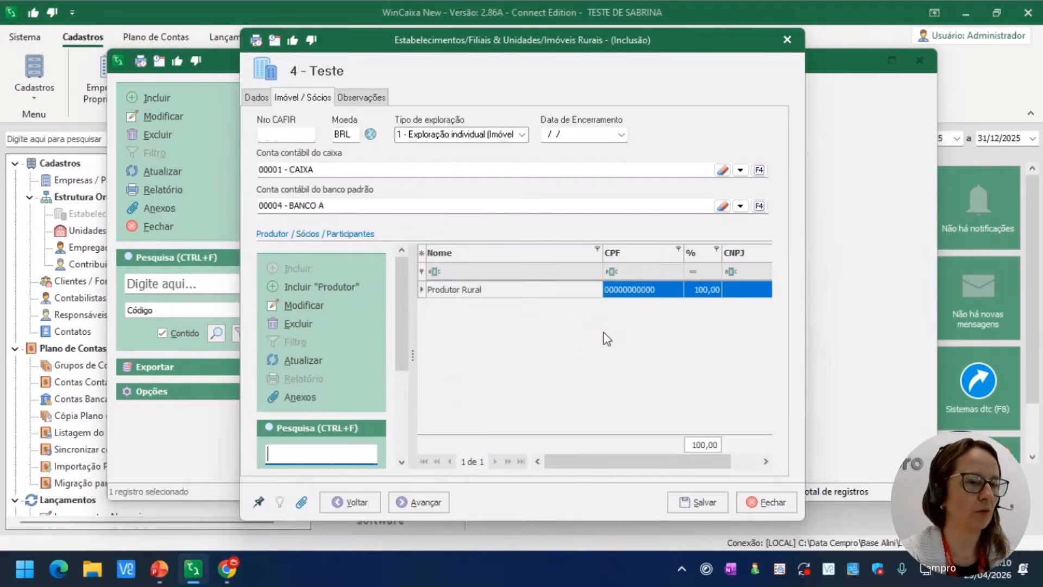
left_click(709, 499)
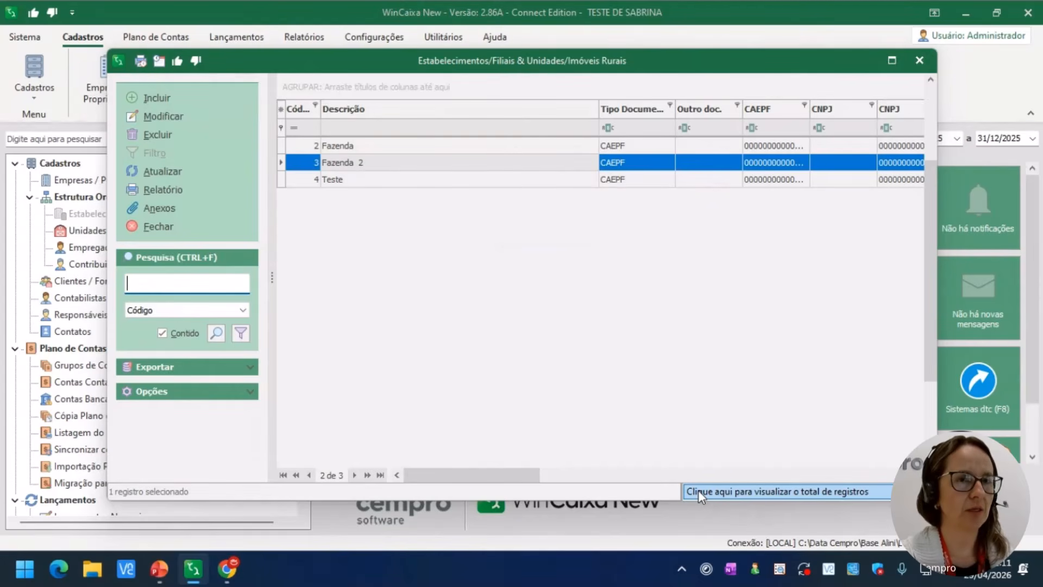
left_click(159, 226)
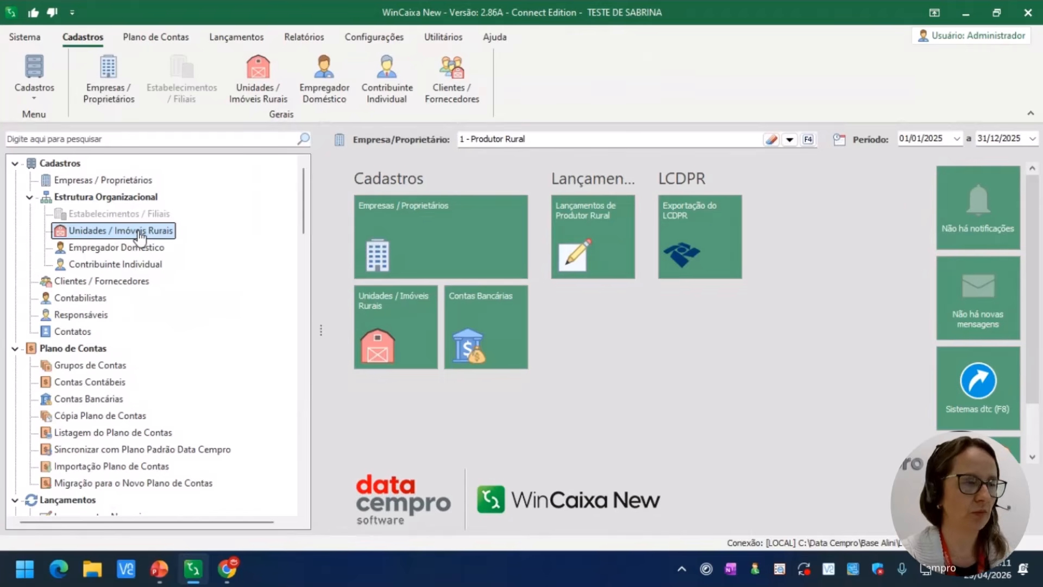
- View the Empregador Doméstico register and its blank inclusion form, and close both without saving
left_click(138, 251)
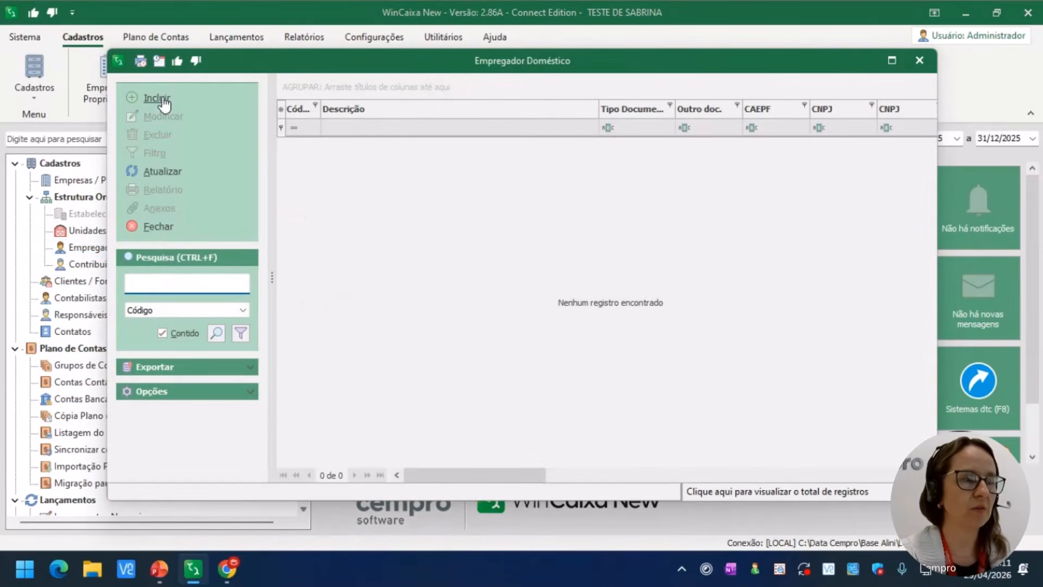
left_click(161, 98)
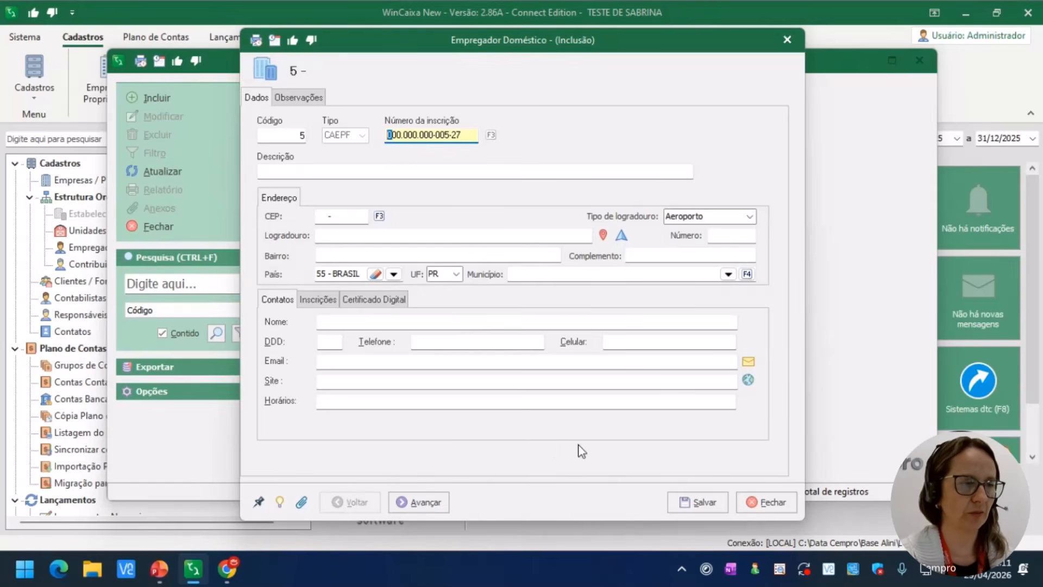
left_click(773, 502)
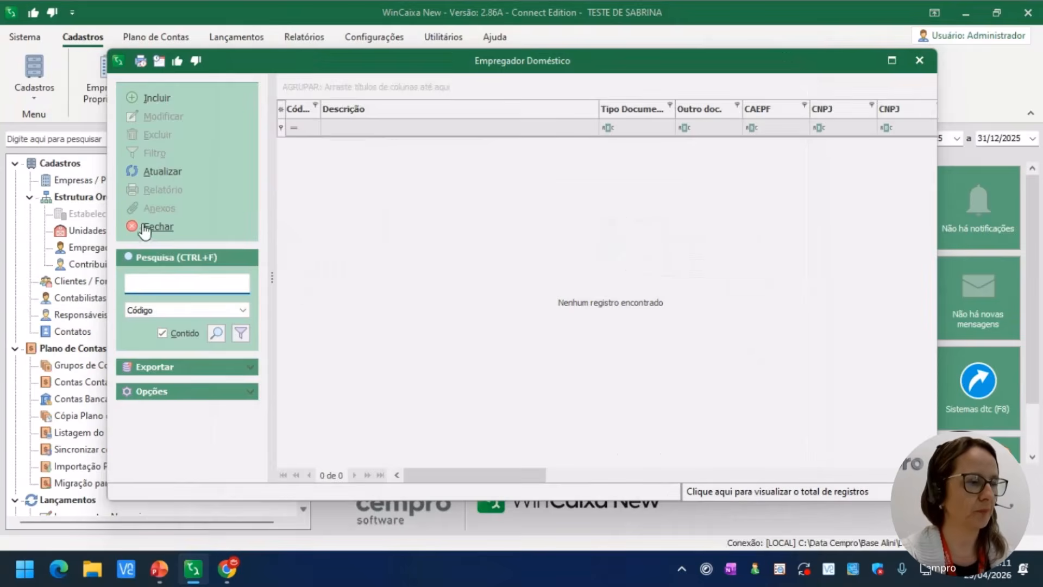
left_click(150, 226)
- View the Produtor Rural record in the Contribuinte Individual register, and close both without saving
left_click(137, 265)
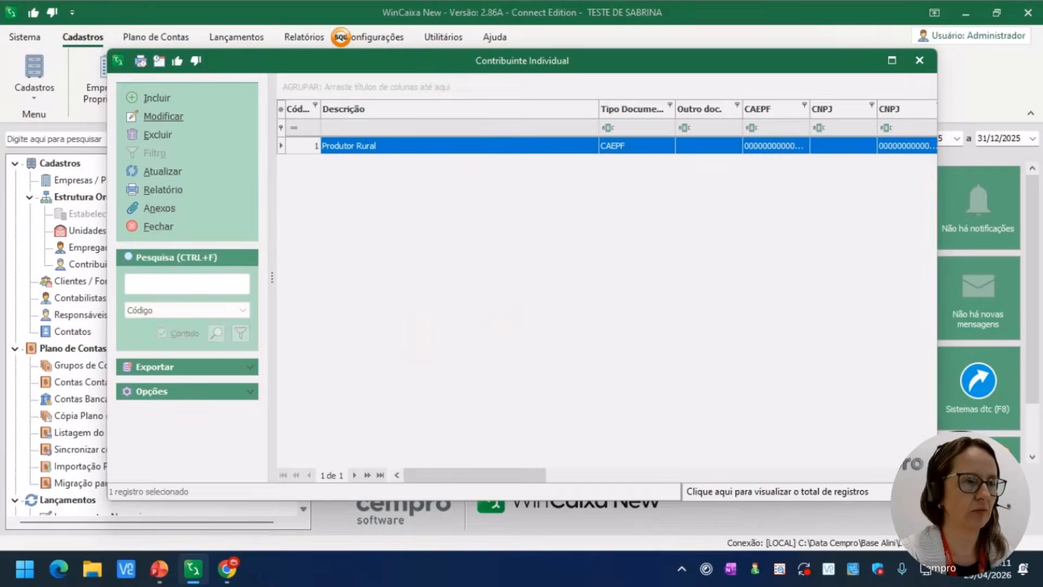
double_click(410, 326)
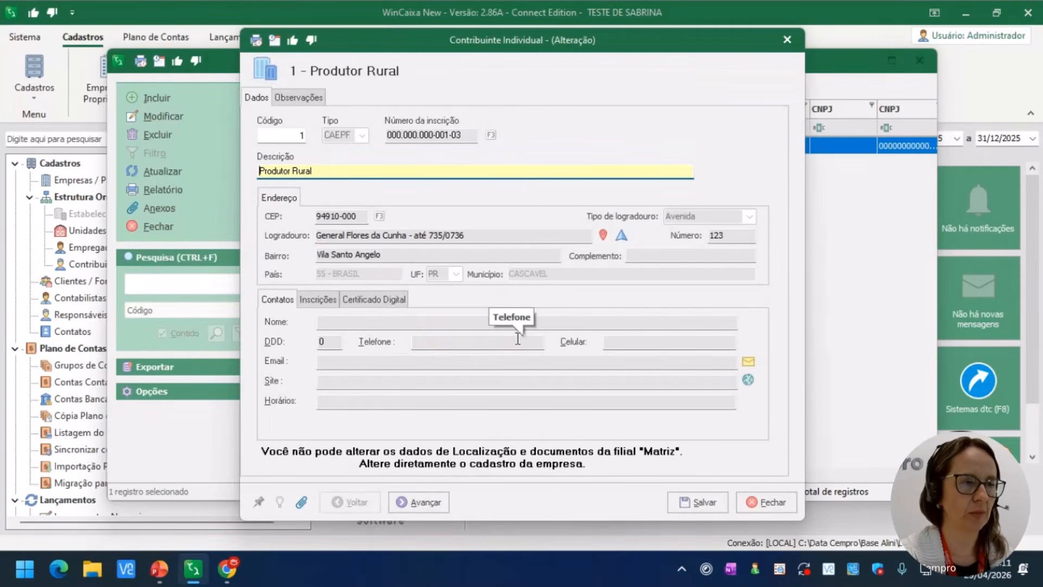
left_click(760, 496)
left_click(157, 227)
- Open the Cliente modelo record in the Clientes / Fornecedores register and view its general data and Registro type options
left_click(116, 288)
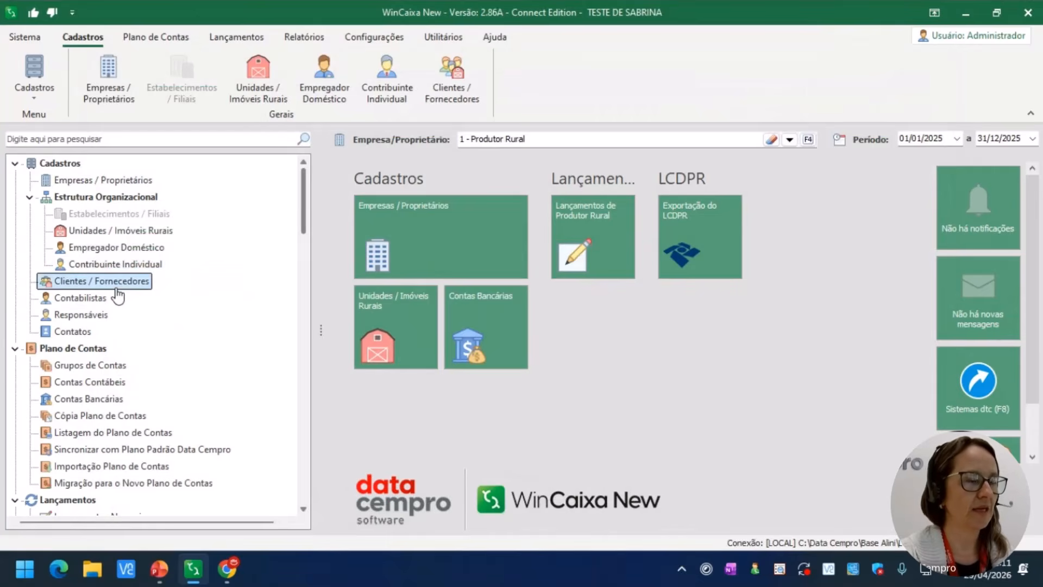
double_click(116, 281)
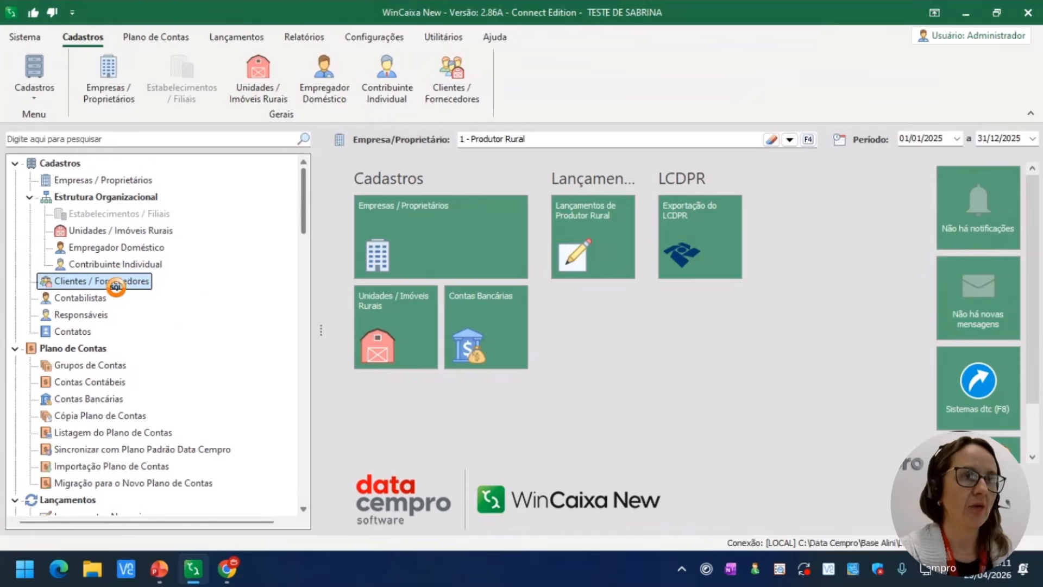
left_click(157, 143)
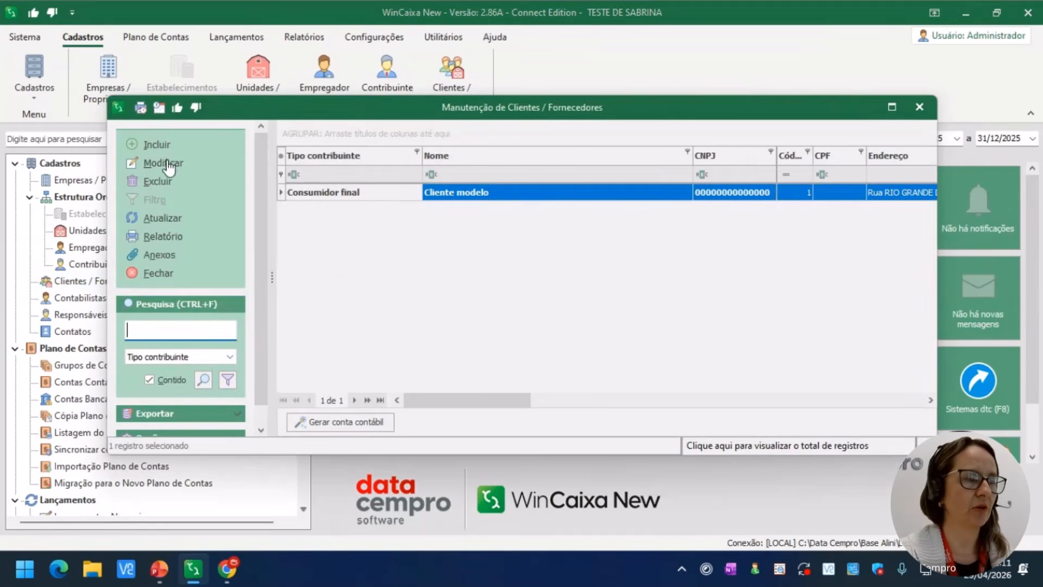
left_click(170, 163)
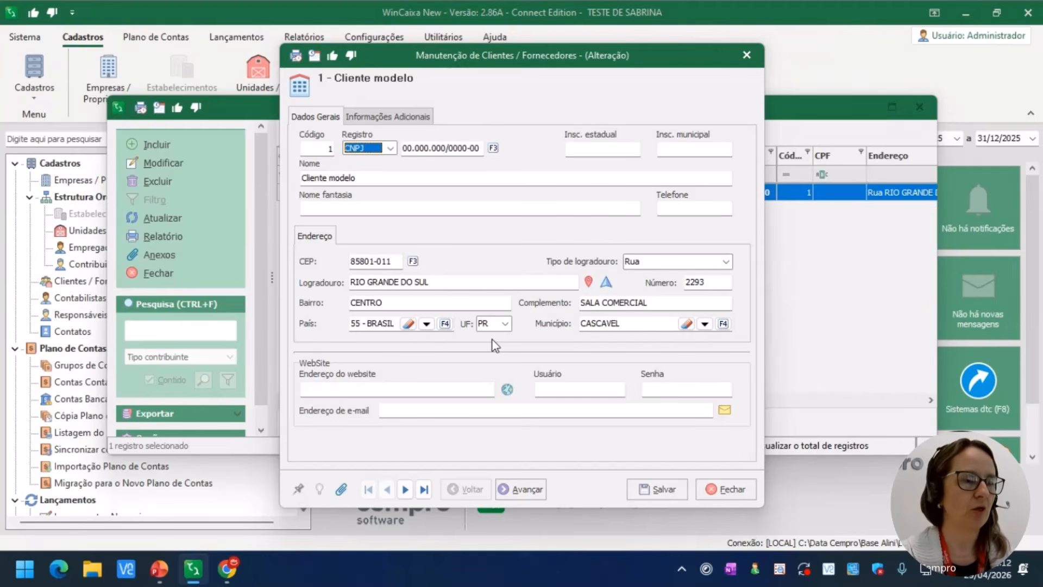
left_click(391, 148)
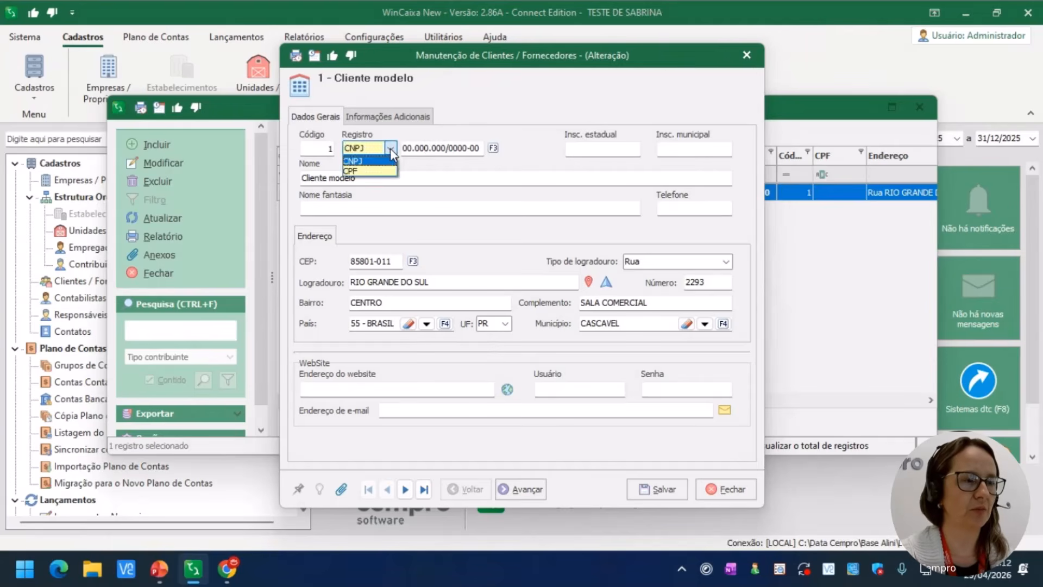
left_click(390, 148)
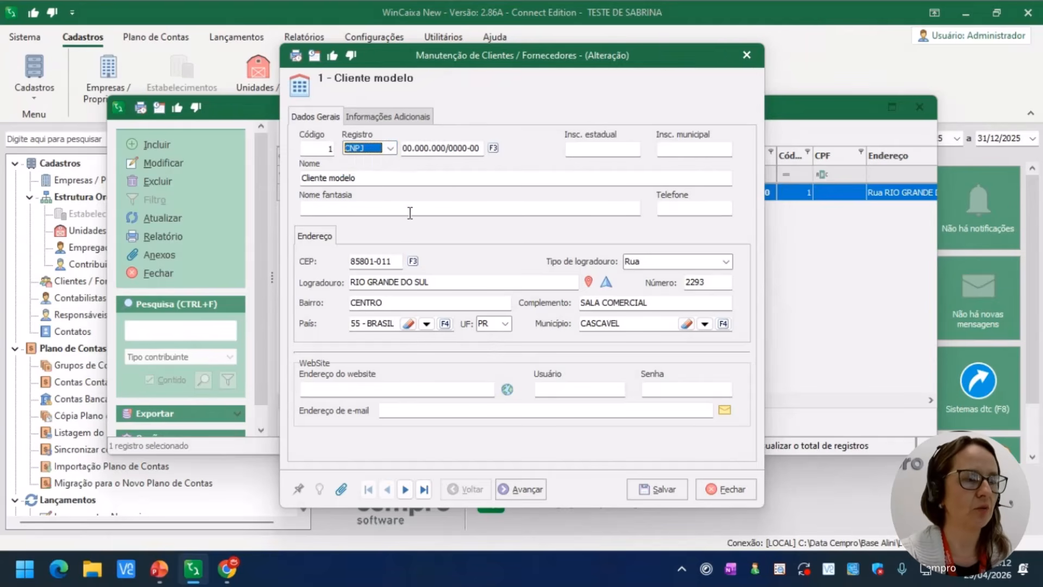
- Try clearing the Cliente classification in Cliente modelo's additional information, discard the changes and close the Clientes / Fornecedores register
left_click(409, 115)
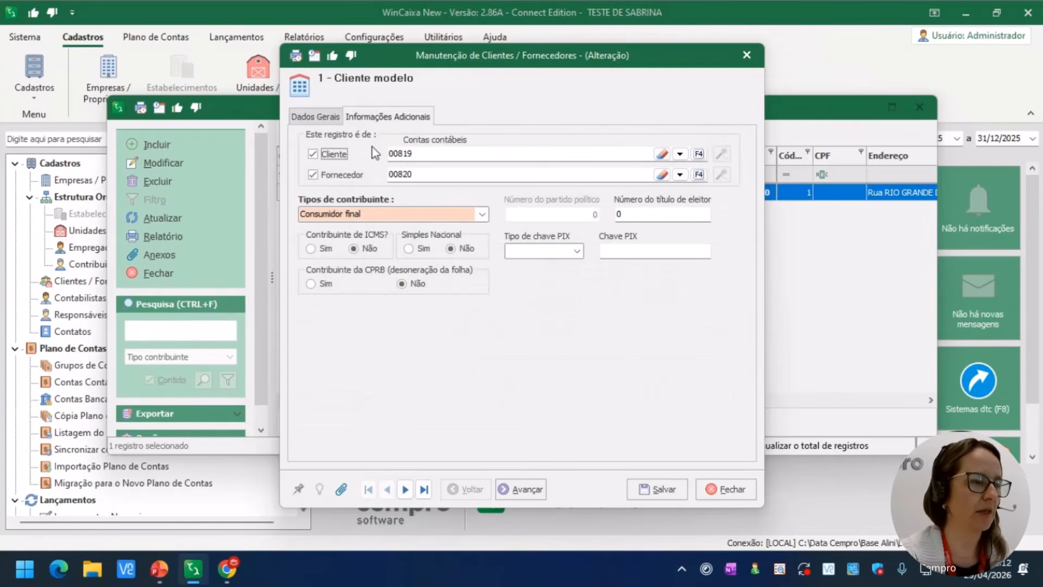
left_click(313, 154)
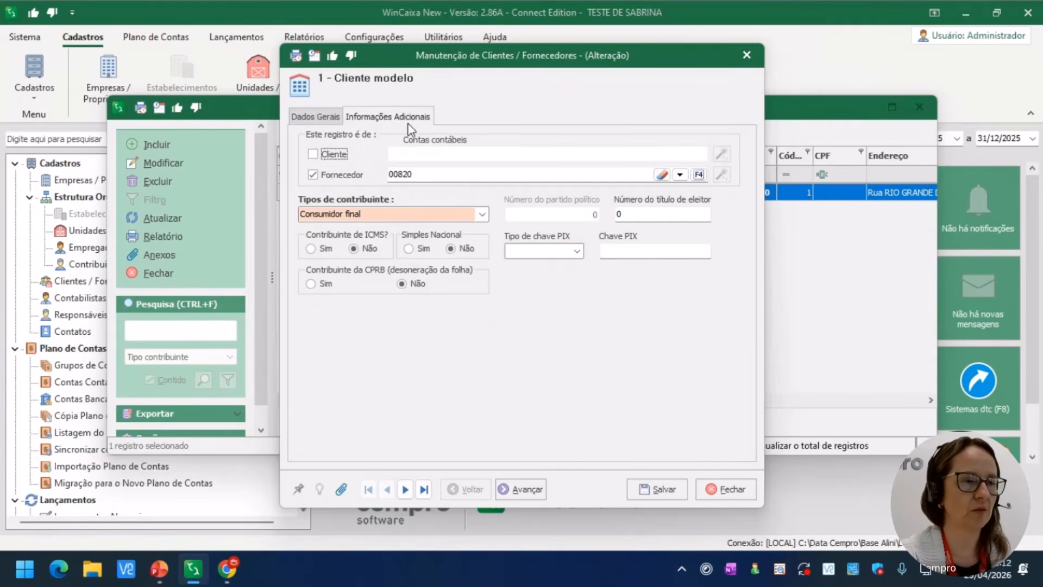
left_click(313, 155)
left_click(313, 155)
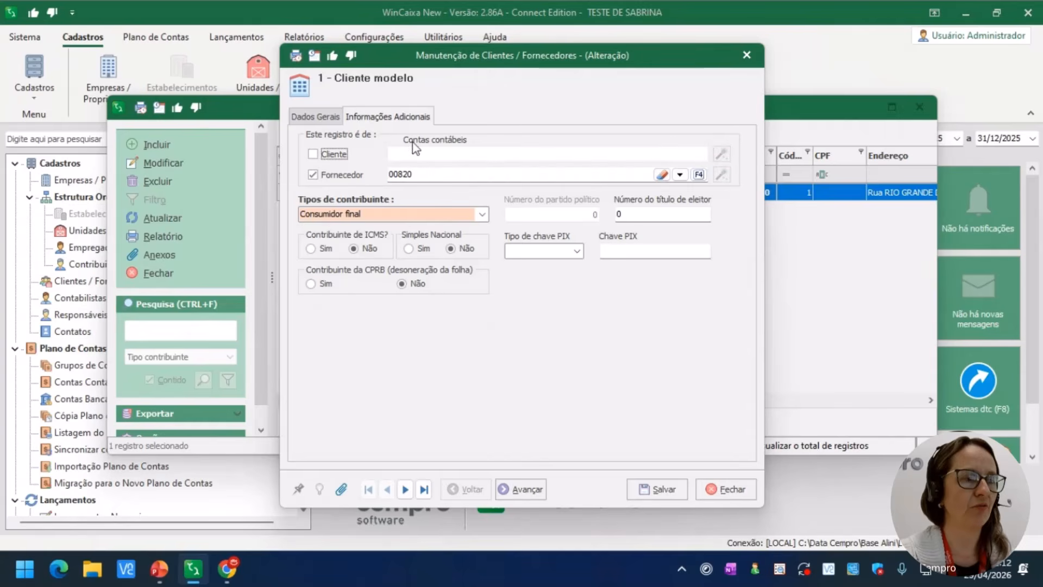
left_click(725, 489)
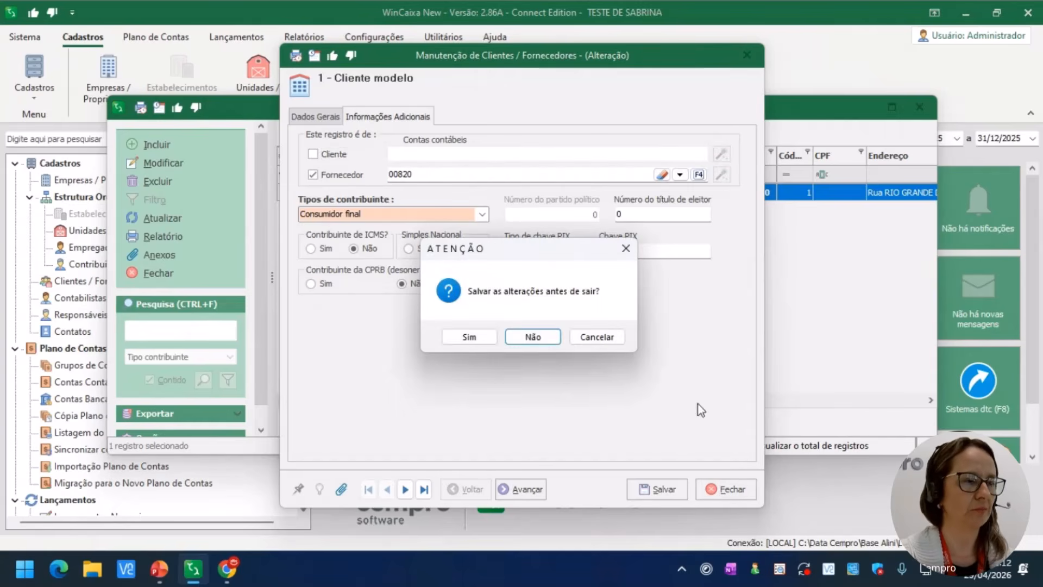
left_click(510, 339)
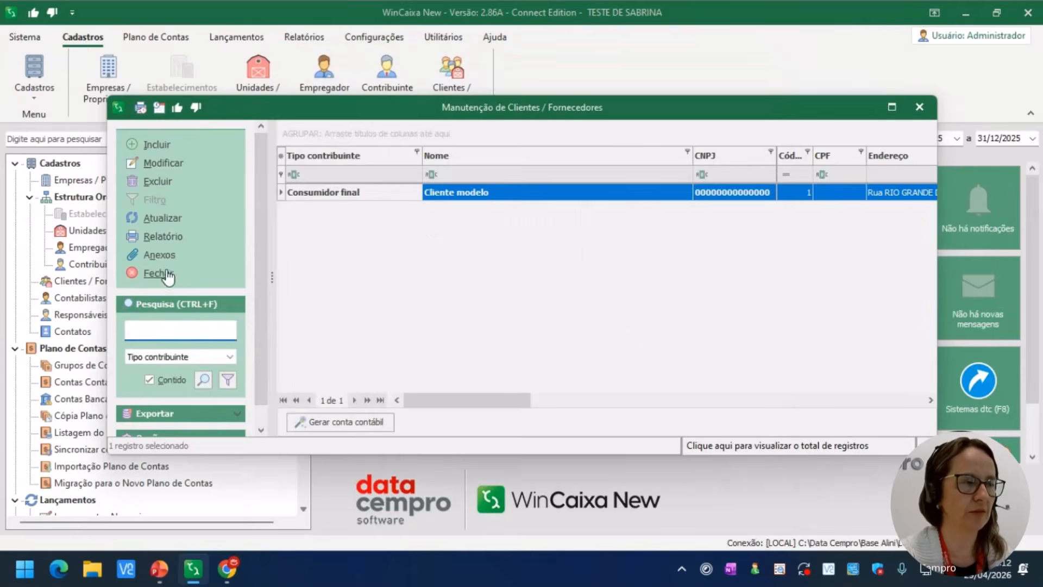
left_click(166, 273)
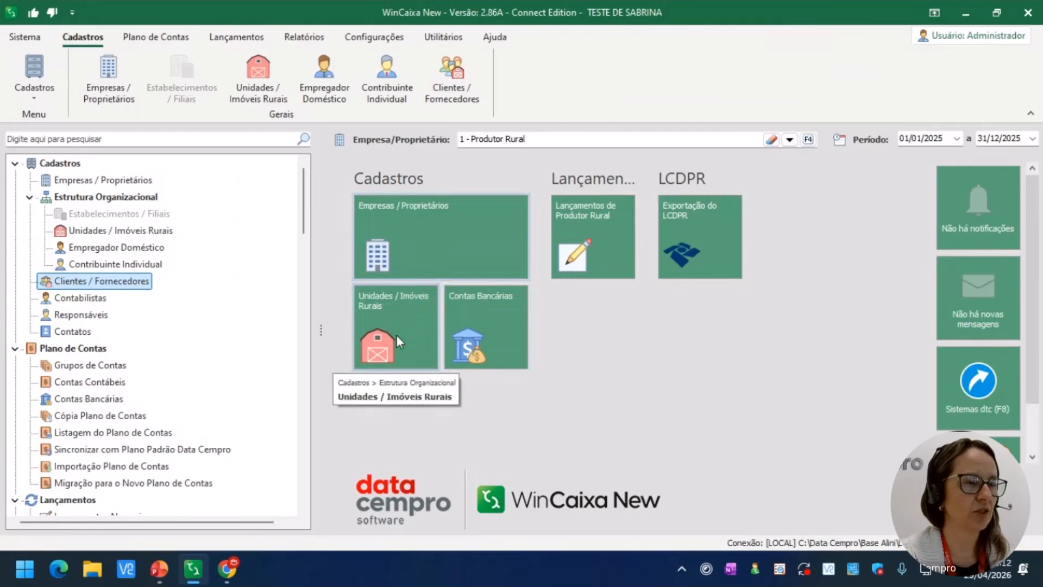
- View the existing Banco do Brasil S.A. account in the Contas Bancárias register and close its record without changes
left_click(474, 318)
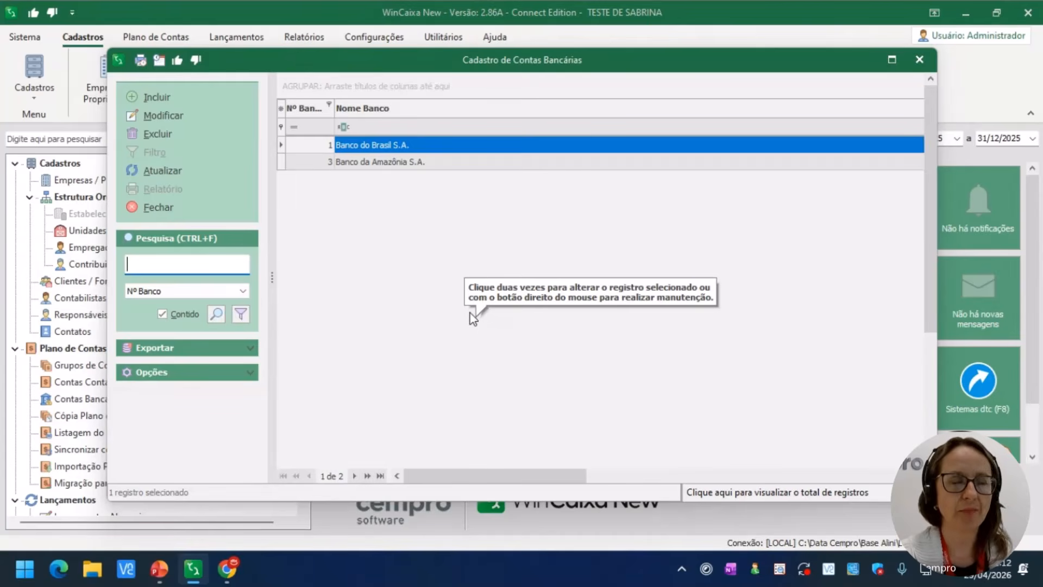
left_click(168, 115)
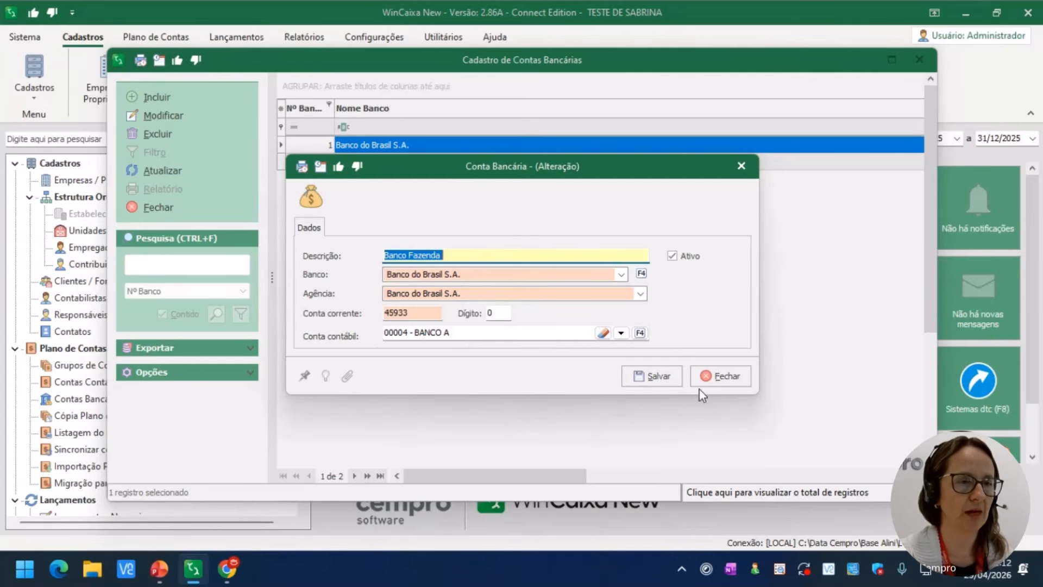
left_click(712, 376)
left_click(544, 343)
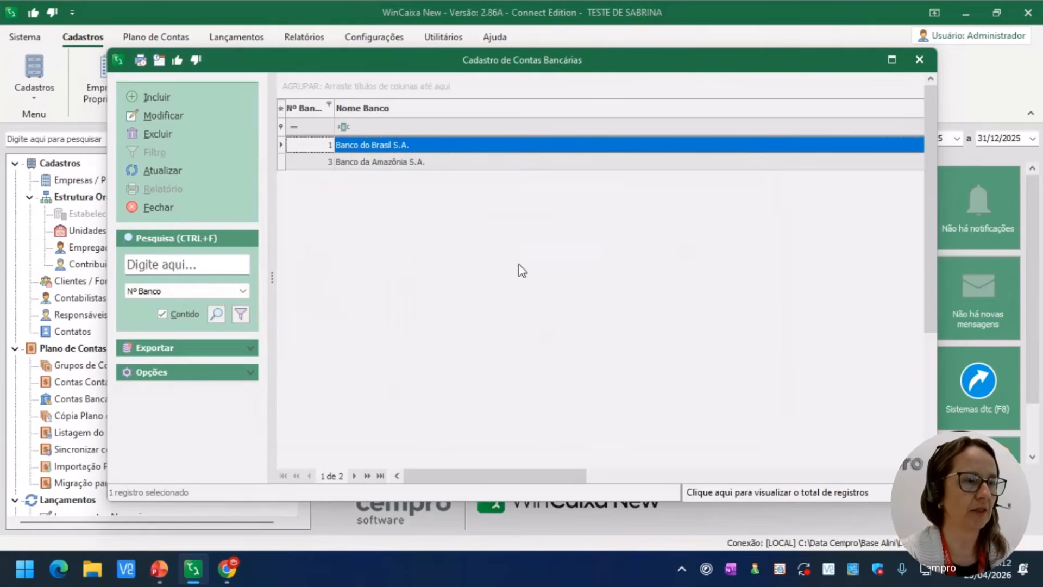
- Start a new bank account with the description Teste and choose Banco Bradesco S.A. as its bank
left_click(160, 101)
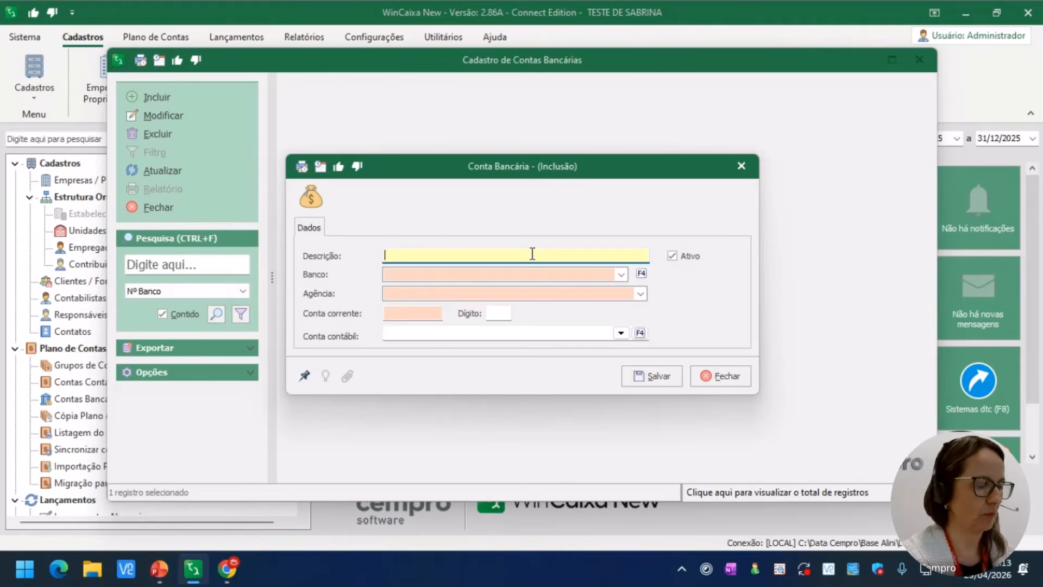
type("Teste")
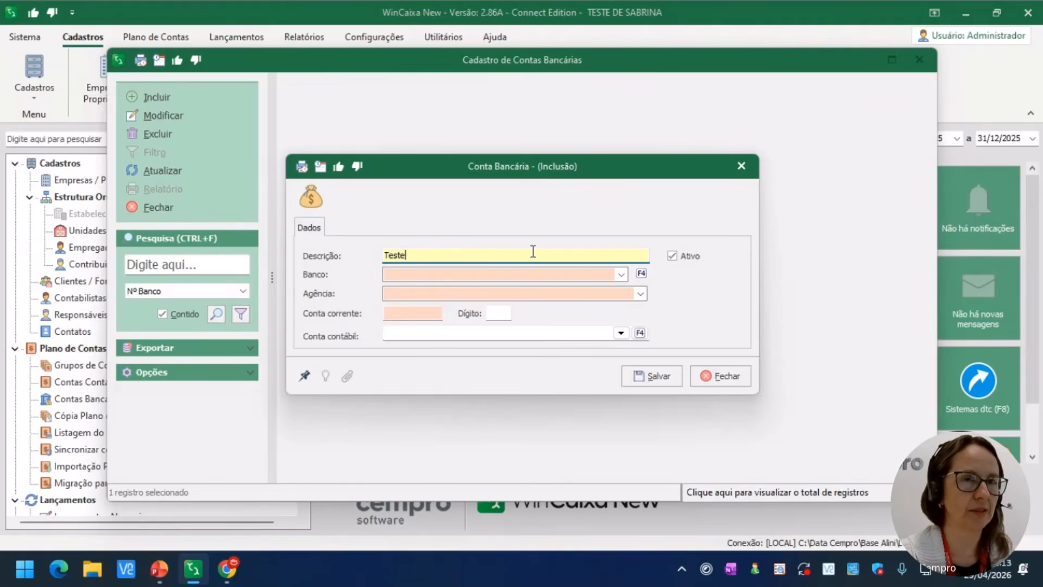
key("Tab")
left_click(621, 275)
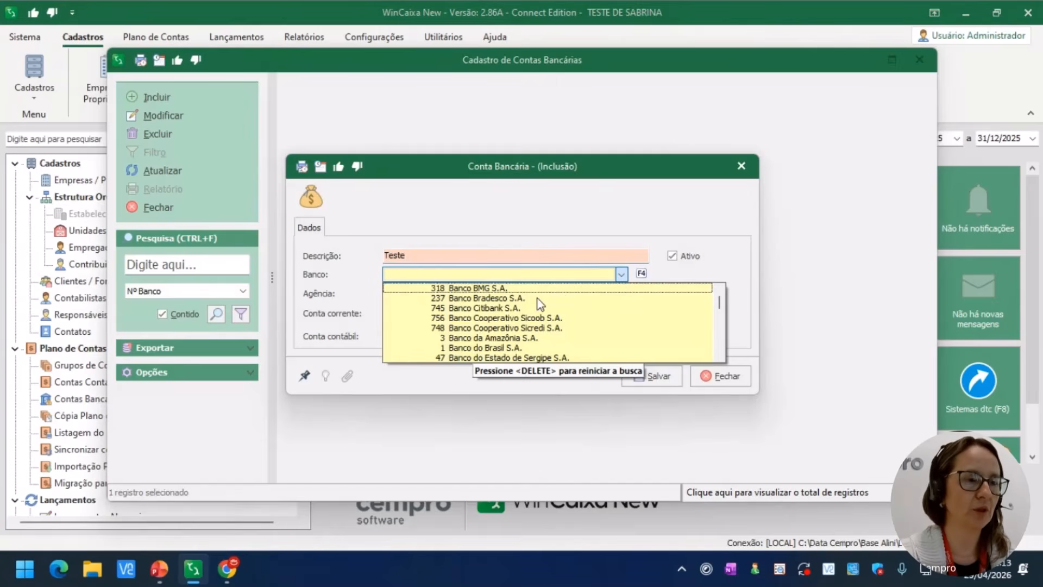
left_click(513, 298)
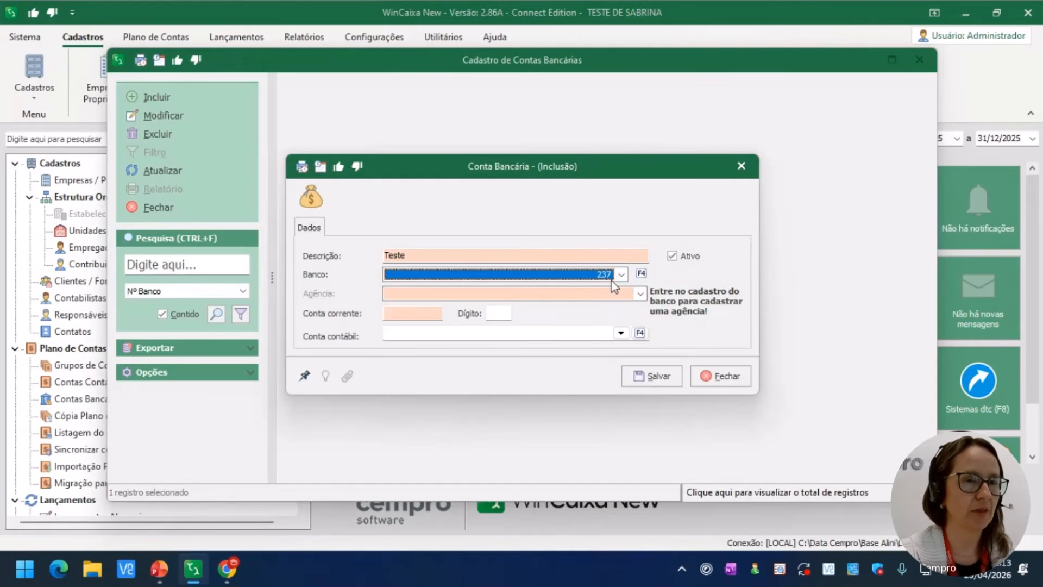
- Look up Banco Bradesco S.A. in the banks and branches register, view its Agências list, and return to the new account
left_click(641, 274)
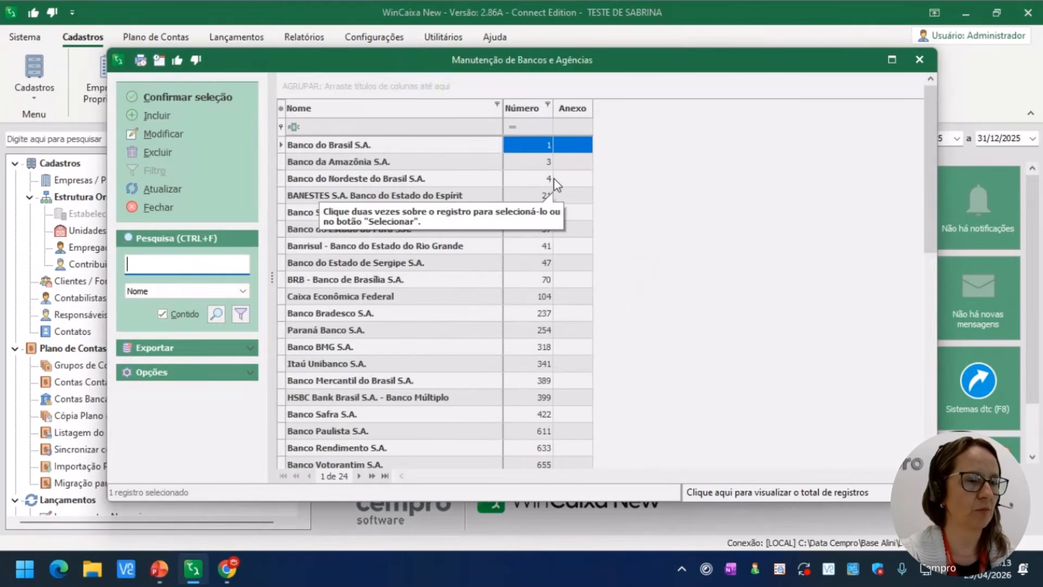
left_click(381, 315)
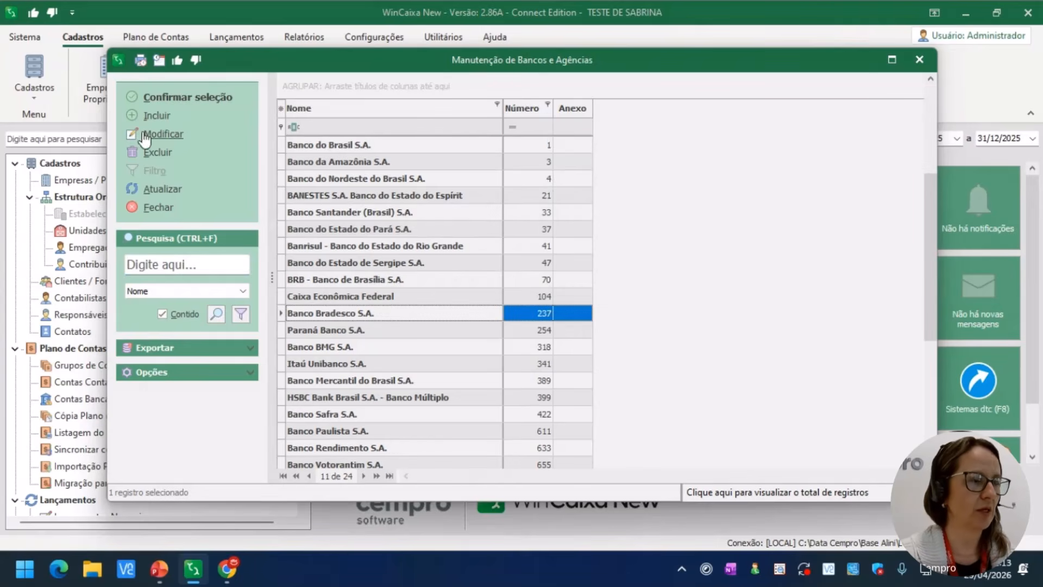
left_click(163, 134)
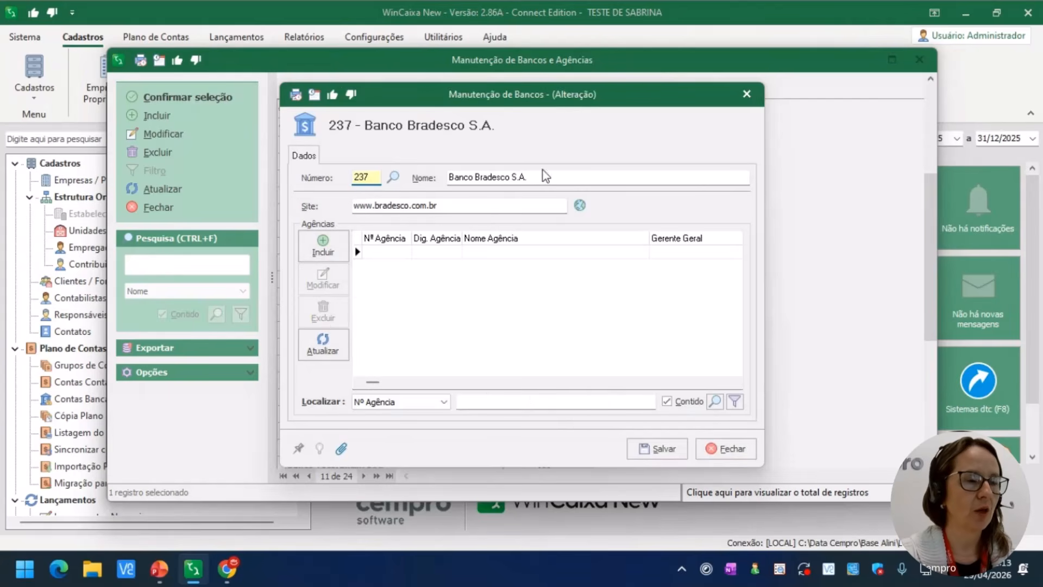
left_click(654, 449)
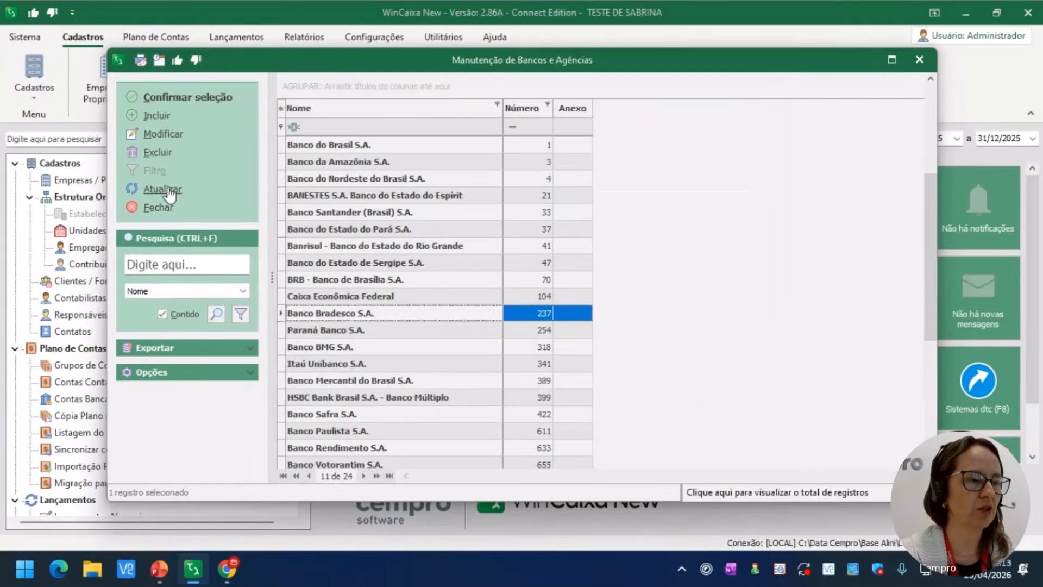
left_click(158, 207)
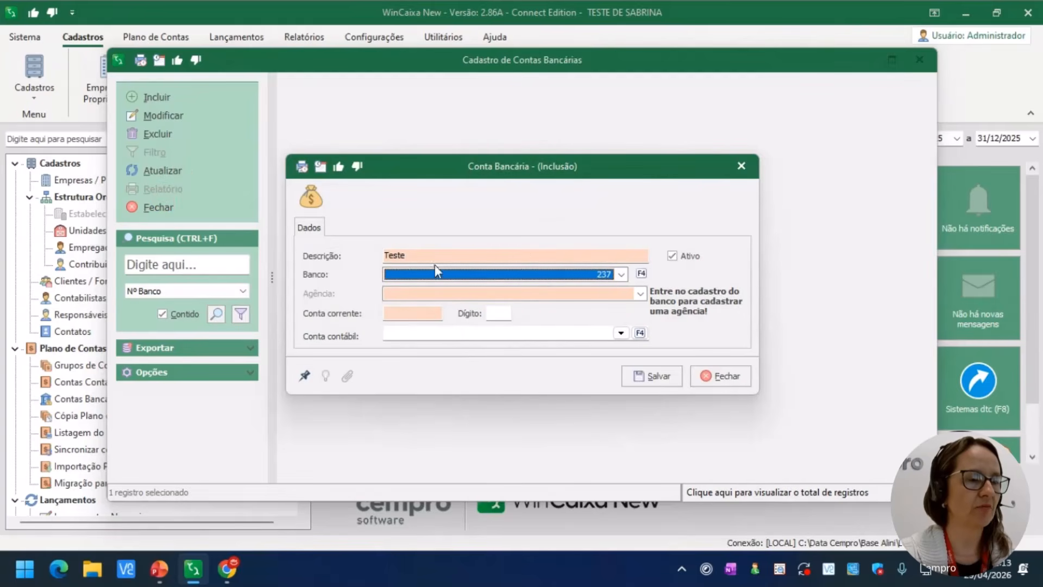
- Set the new account's bank to Banco do Brasil S.A. and select its branch 1236
left_click(621, 275)
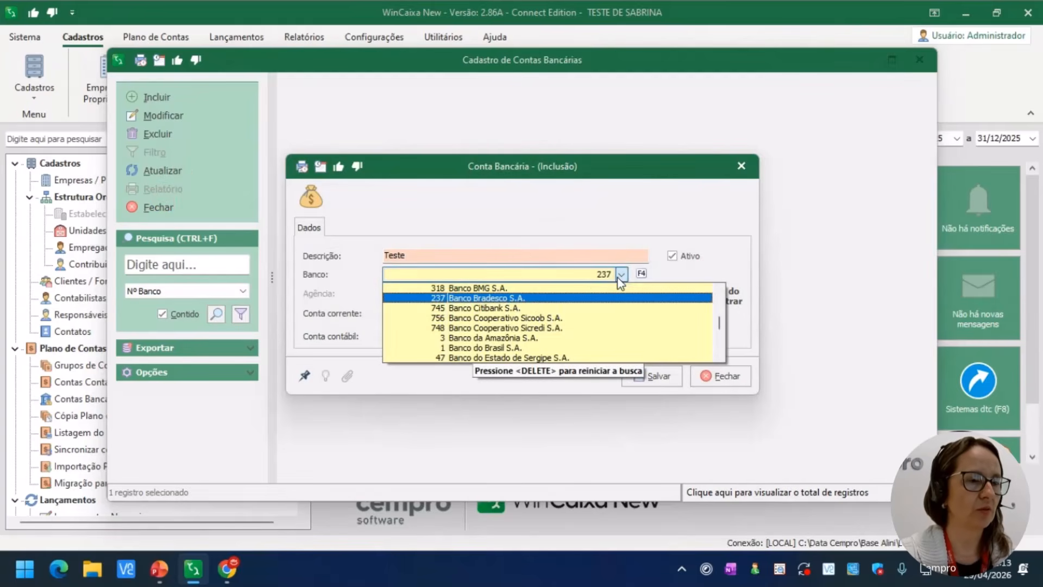
left_click(501, 349)
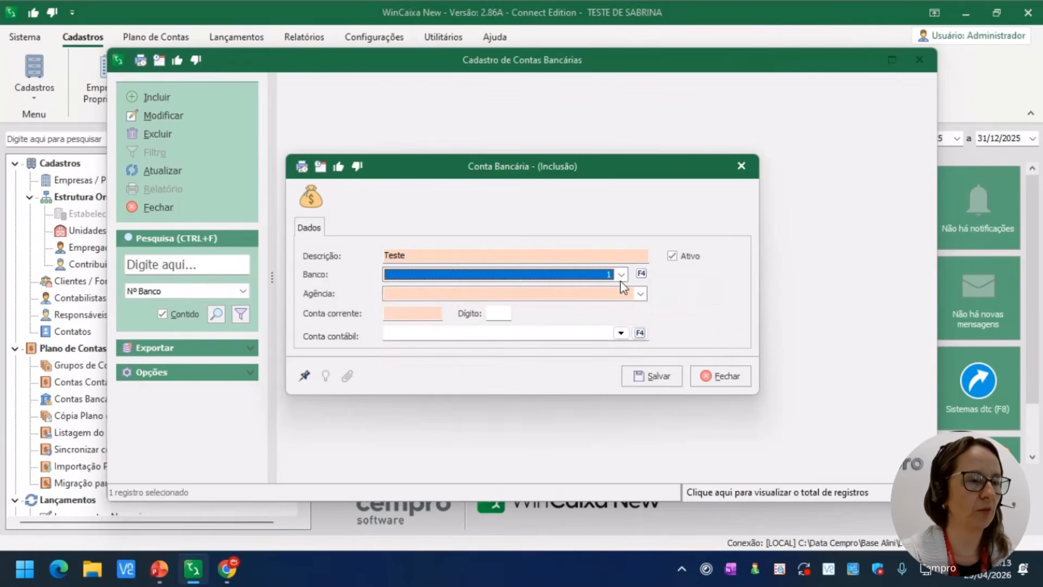
left_click(642, 294)
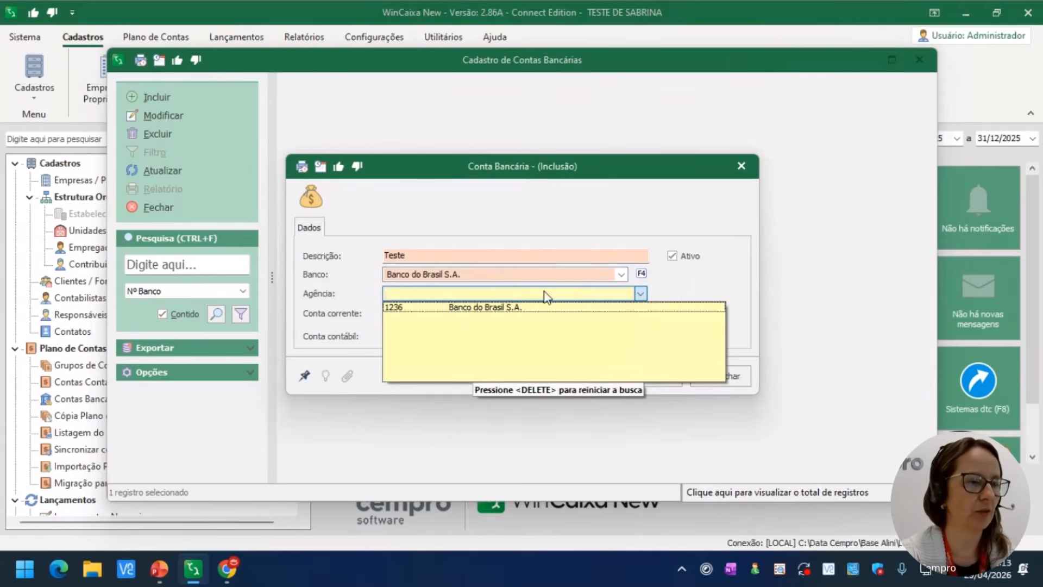
left_click(492, 312)
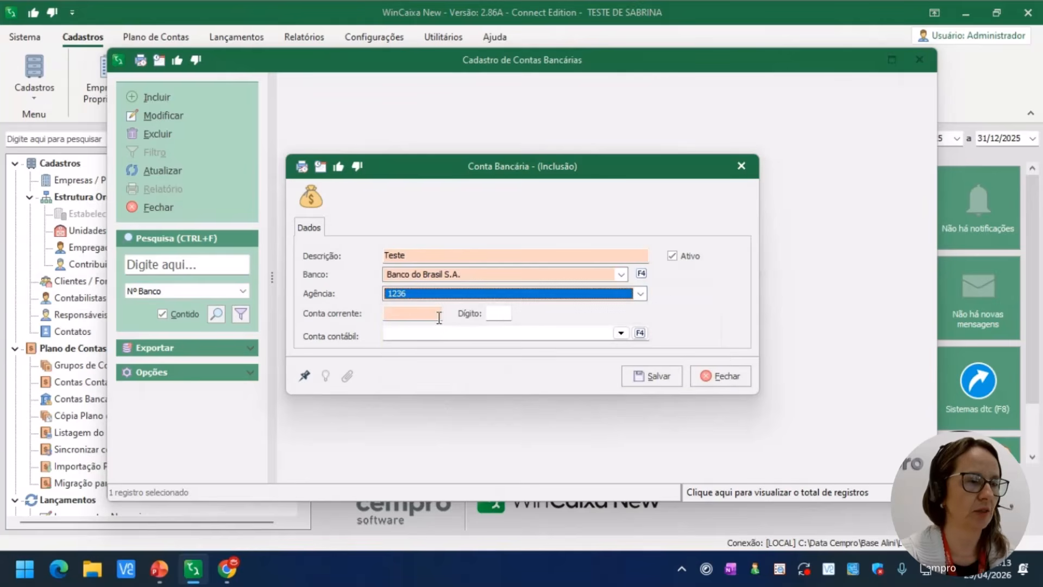
- Enter the current account number and check digit, assign accounting account 00004 - BANCO A, save the bank account and close the register
key("Tab")
type("789966")
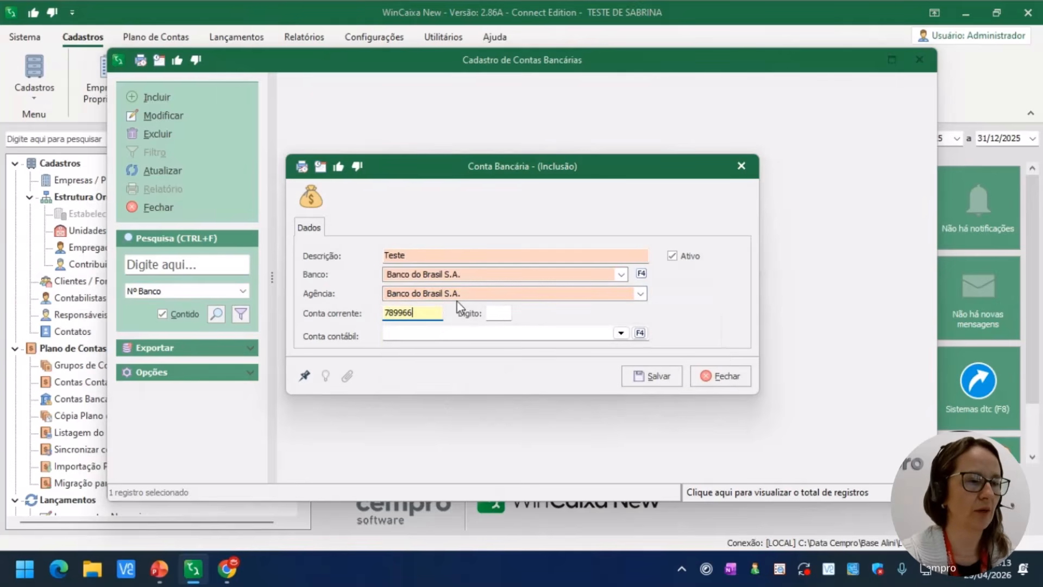
key("Tab")
type("3")
key("Tab")
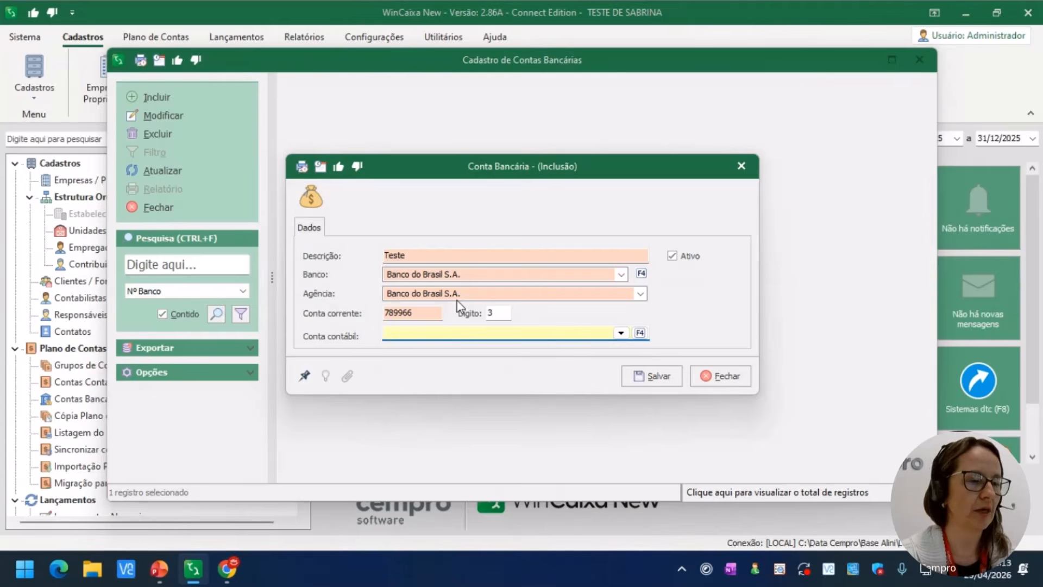
left_click(621, 332)
left_click(589, 496)
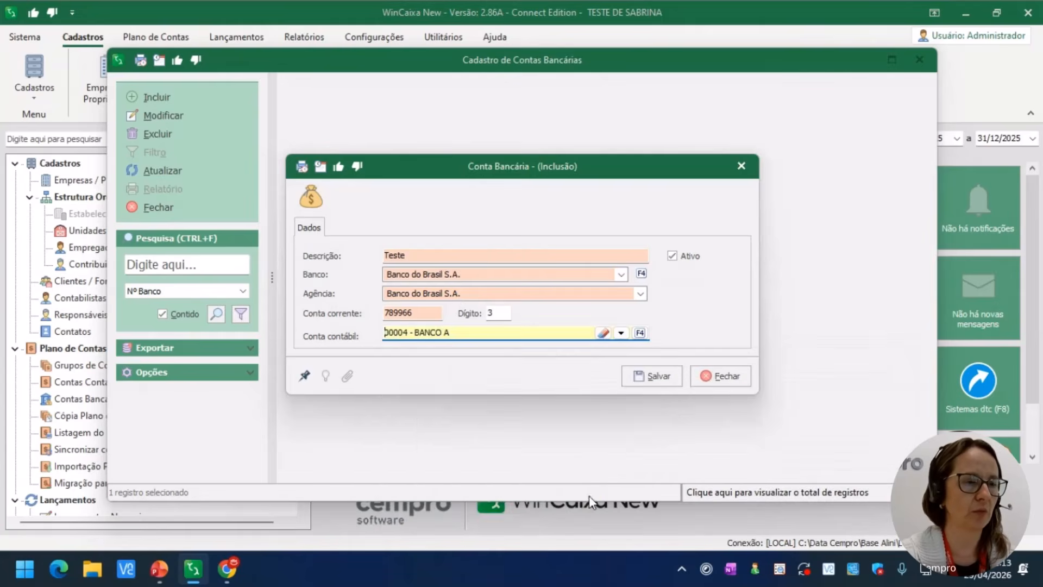
left_click(665, 374)
left_click(575, 342)
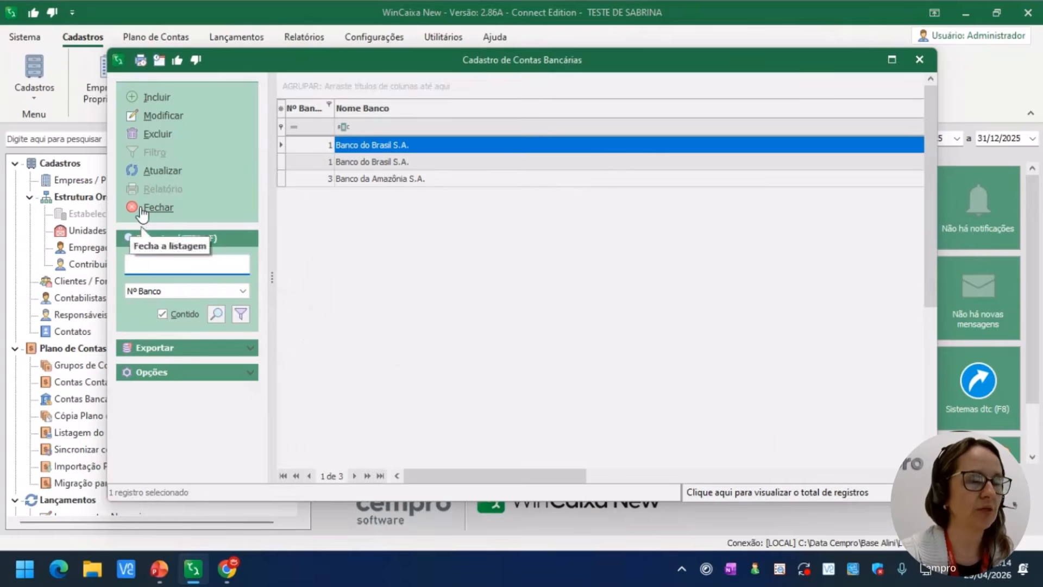
left_click(141, 209)
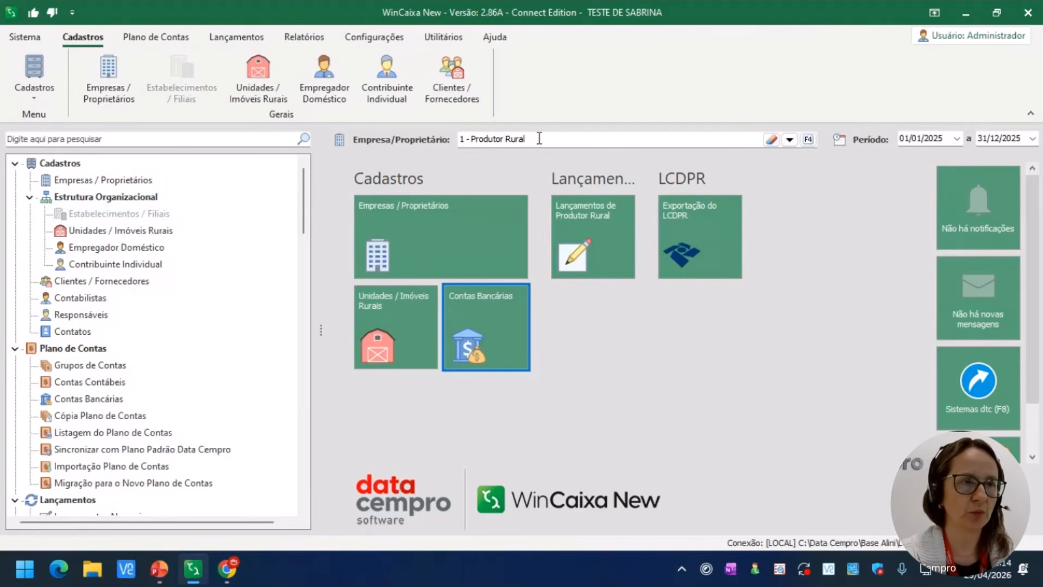
- Open the Lançamentos de Produtor Rural register
scroll(203, 326, "down", 4)
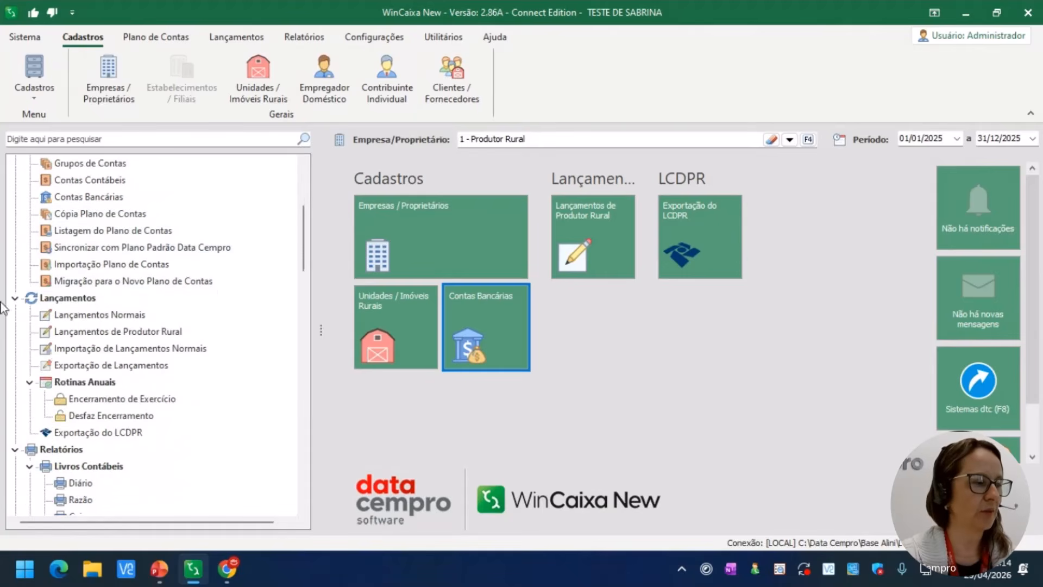
left_click(134, 336)
double_click(134, 336)
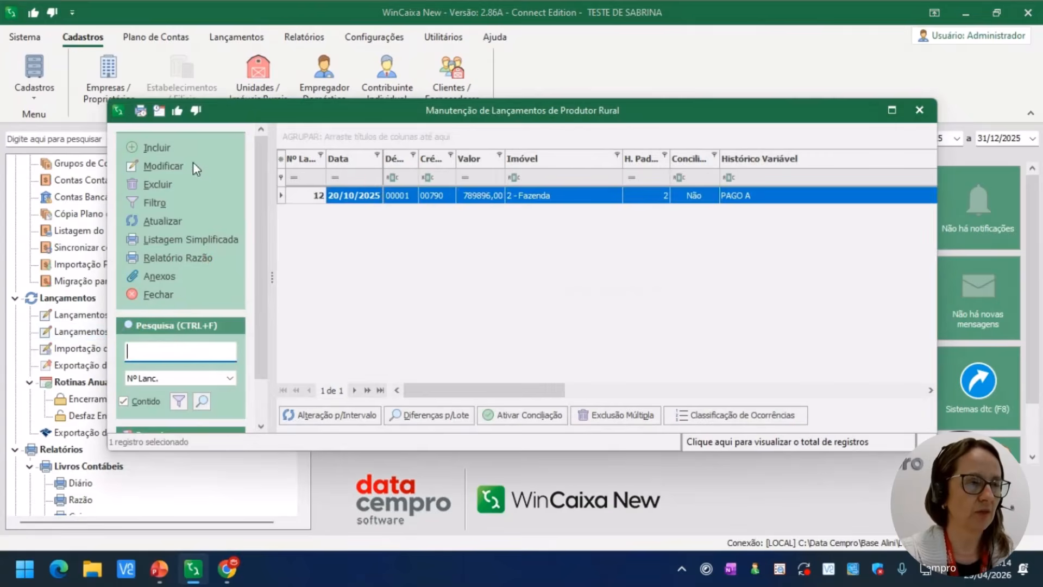
- View the blank new-entry form for Lançamentos de Produtor Rural, and close the form and its register without saving
left_click(155, 148)
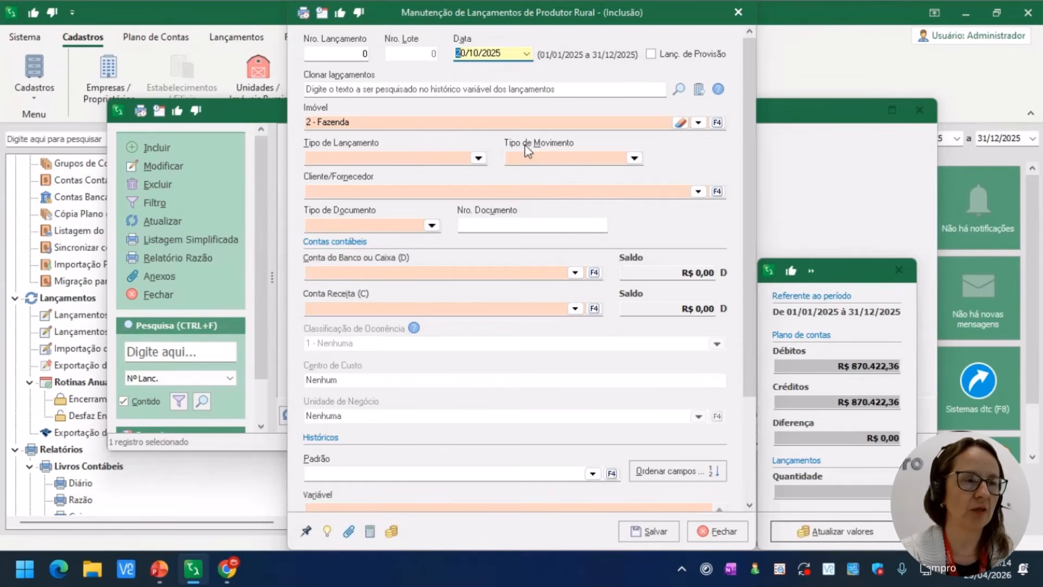
left_click(740, 12)
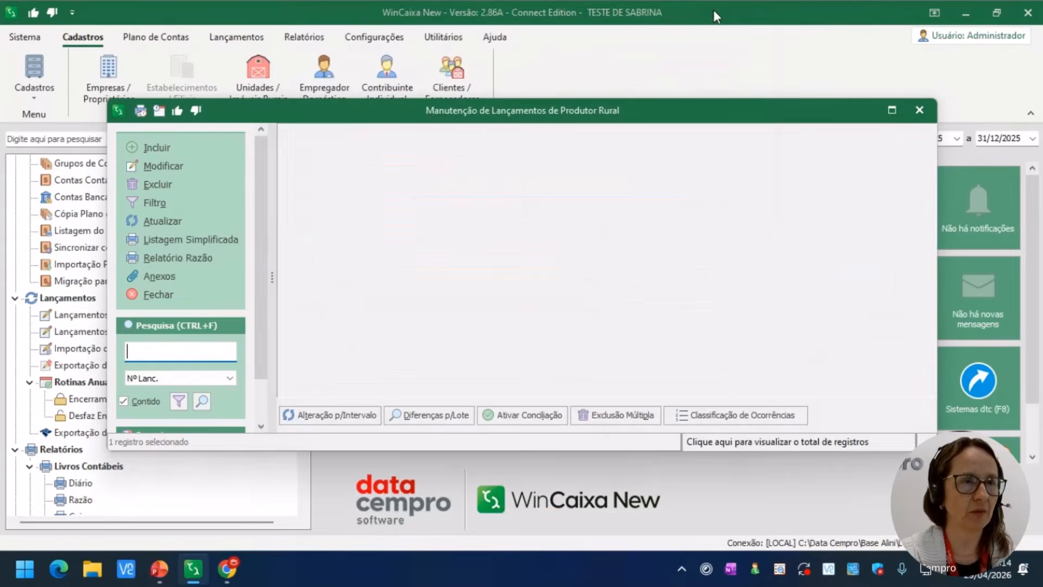
left_click(177, 288)
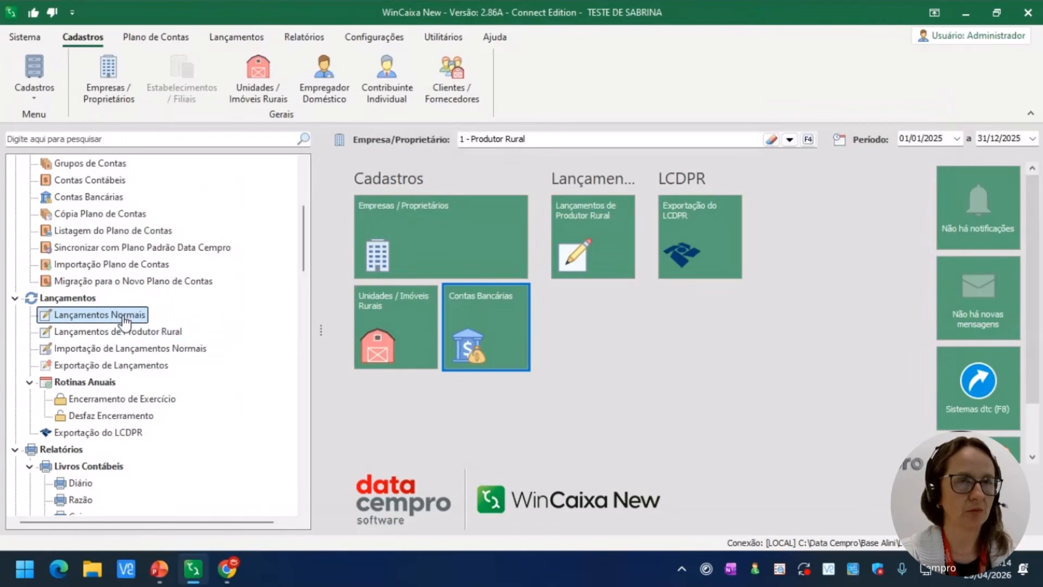
- Open the Lançamentos Normais register, view its blank new-entry form and return to the entries list
double_click(123, 315)
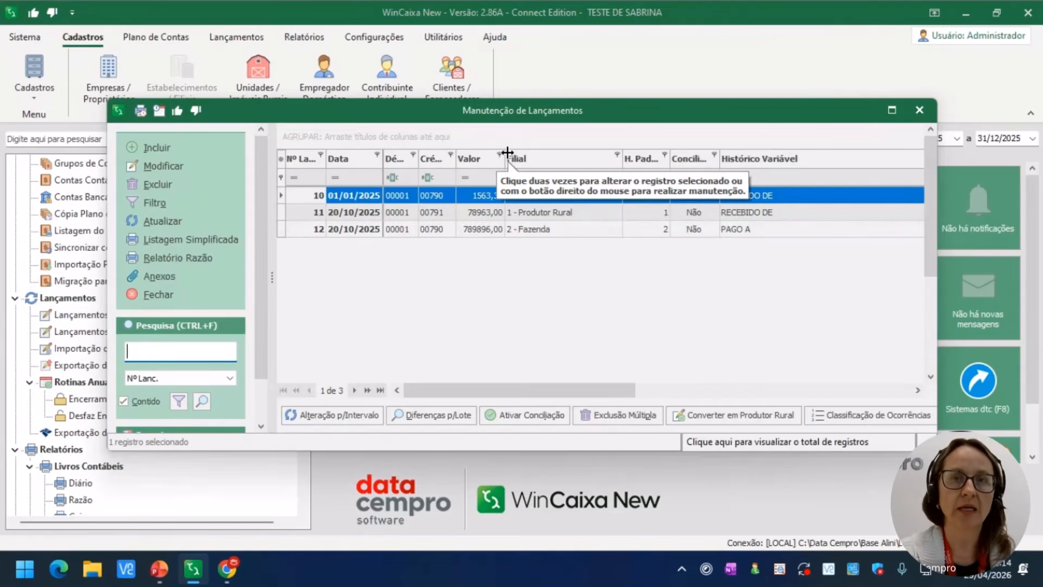
left_click(153, 147)
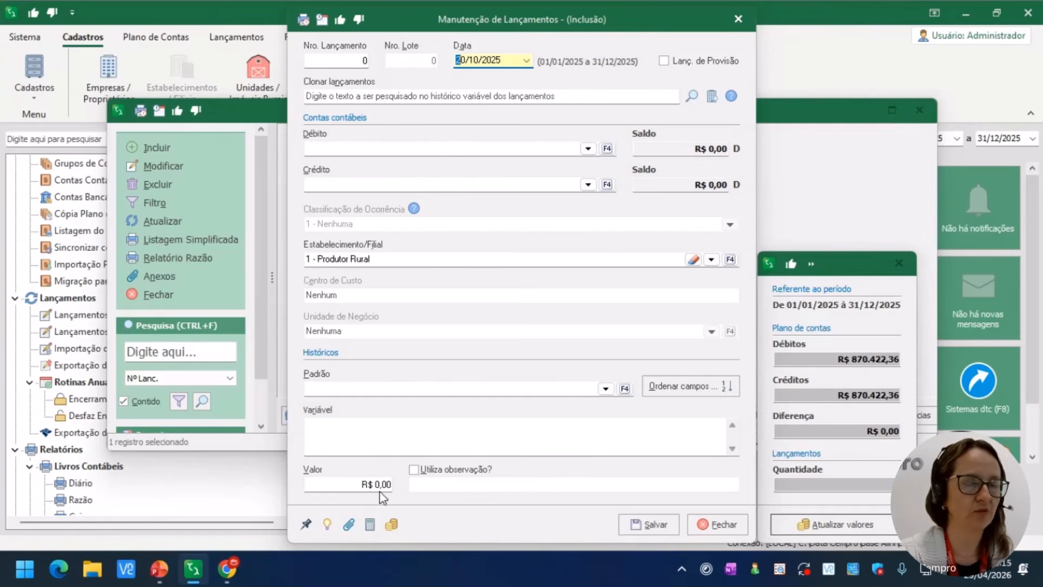
left_click(709, 527)
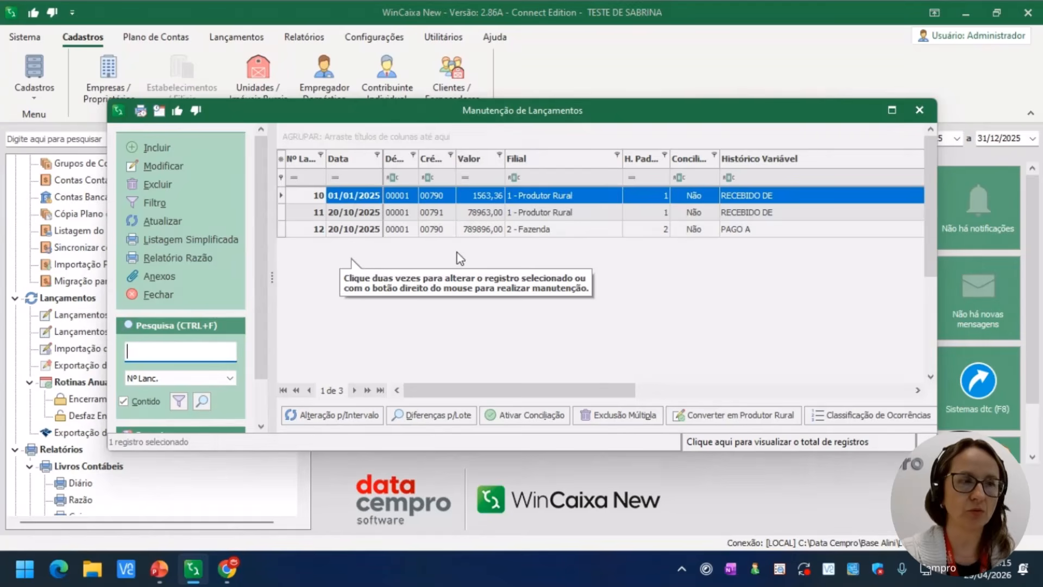
- Start converting the normal entries to Produtor Rural with an unrestricted filter, and review the fields of the conversion form
left_click(481, 230)
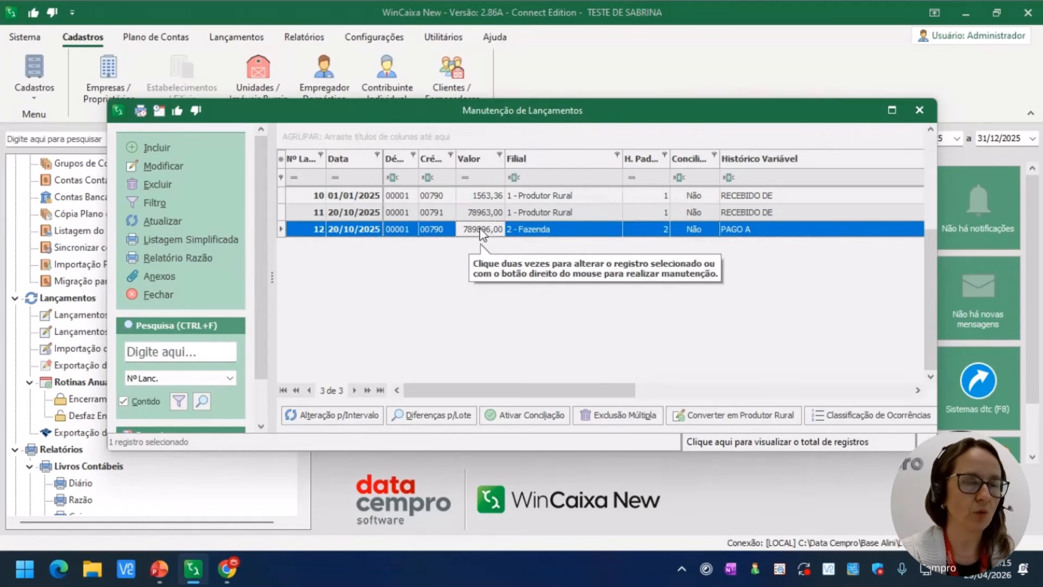
left_click(757, 422)
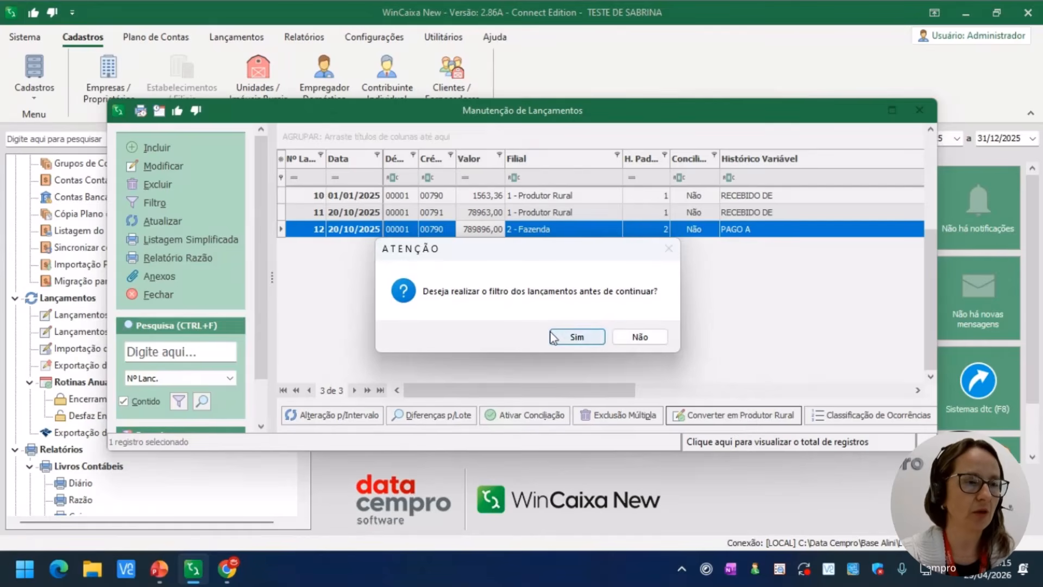
left_click(567, 337)
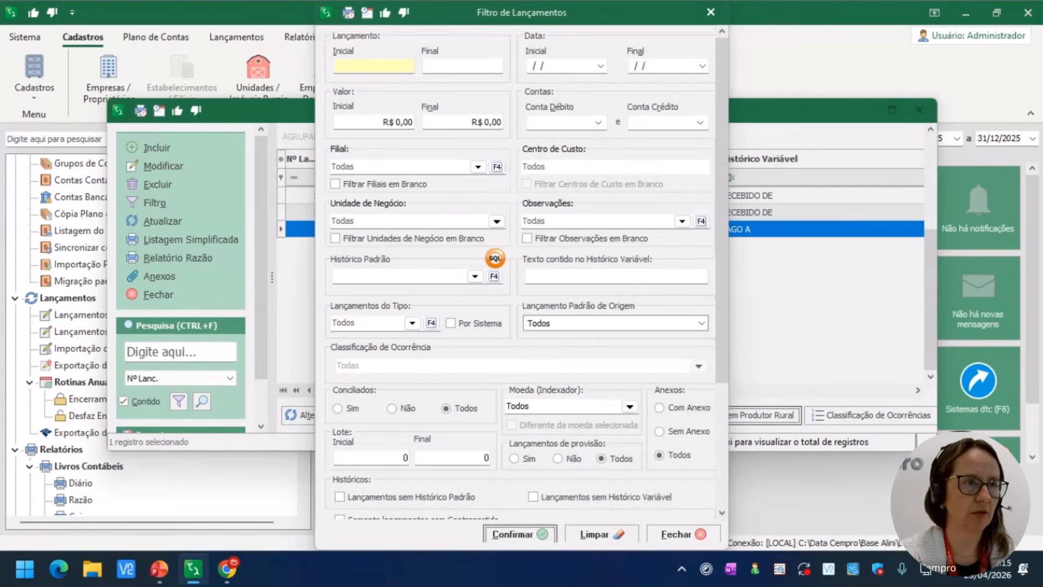
left_click(549, 536)
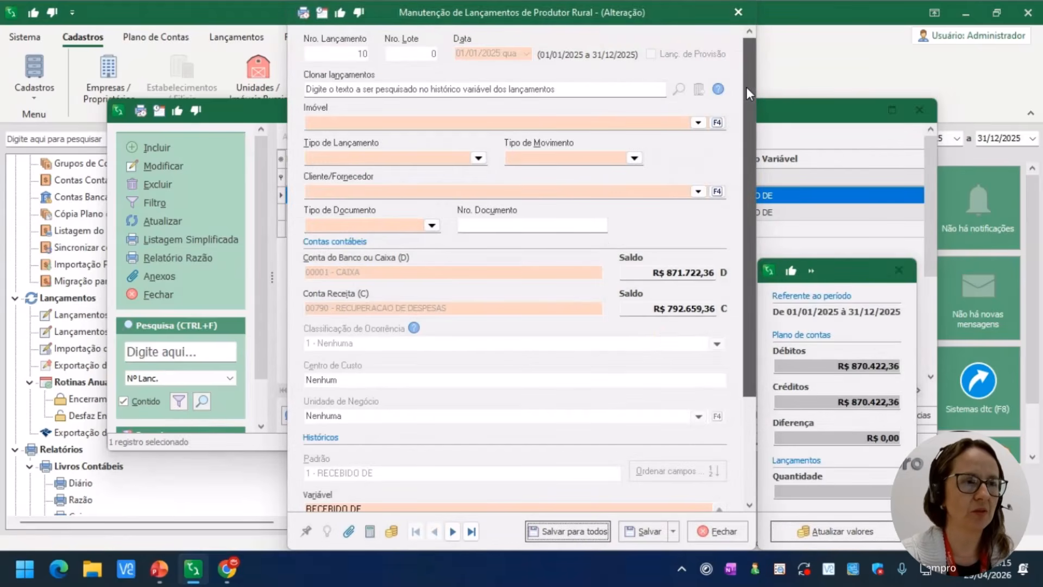
left_click_drag(747, 87, 751, 161)
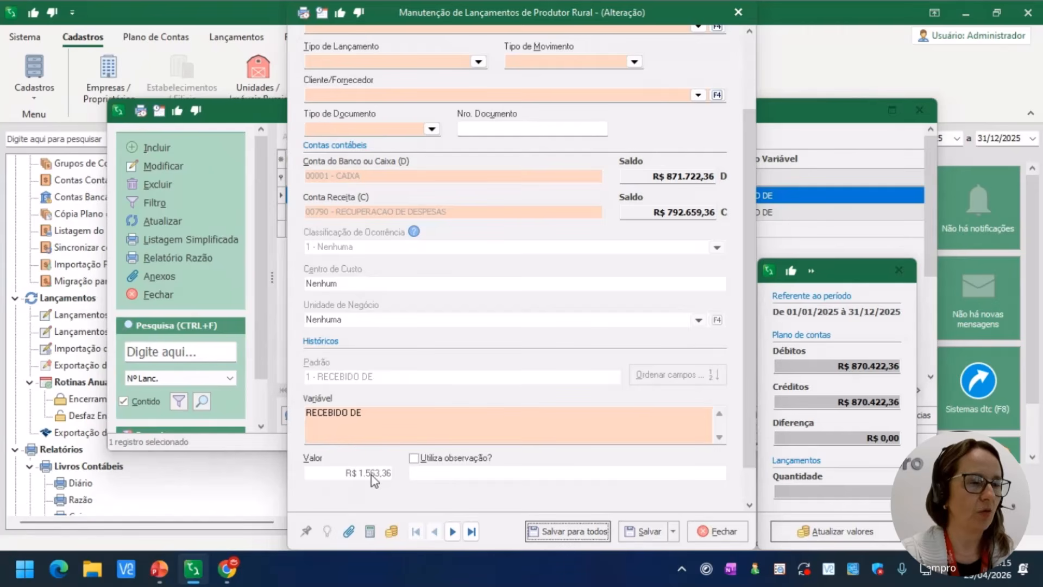
left_click_drag(755, 212, 706, 65)
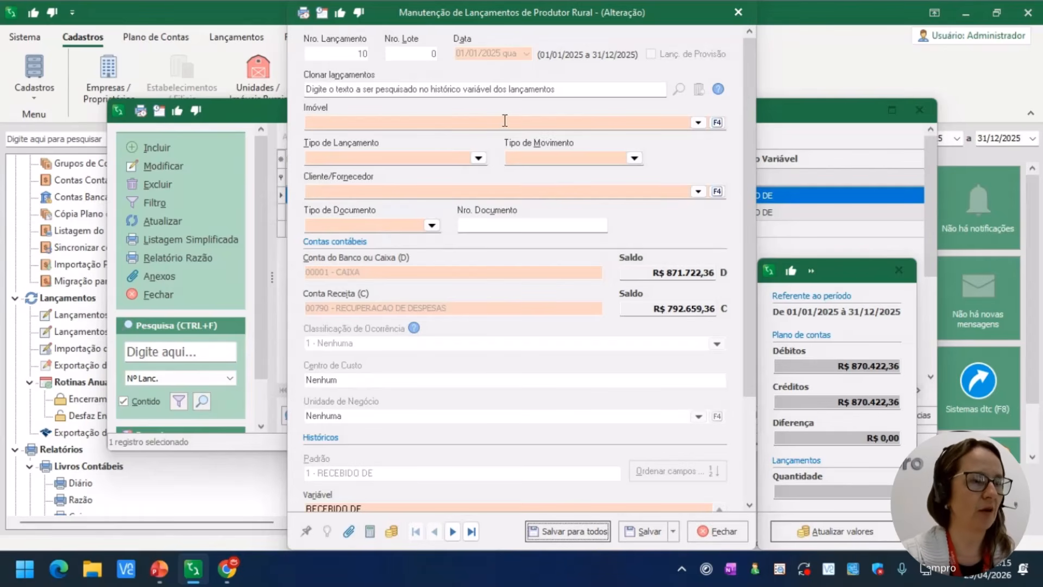
- Assign property 2 - Fazenda, entry type 1 - Receita da Atividade Rural and movement type 2 - Em espécie (Caixa) to entry 10
left_click(698, 123)
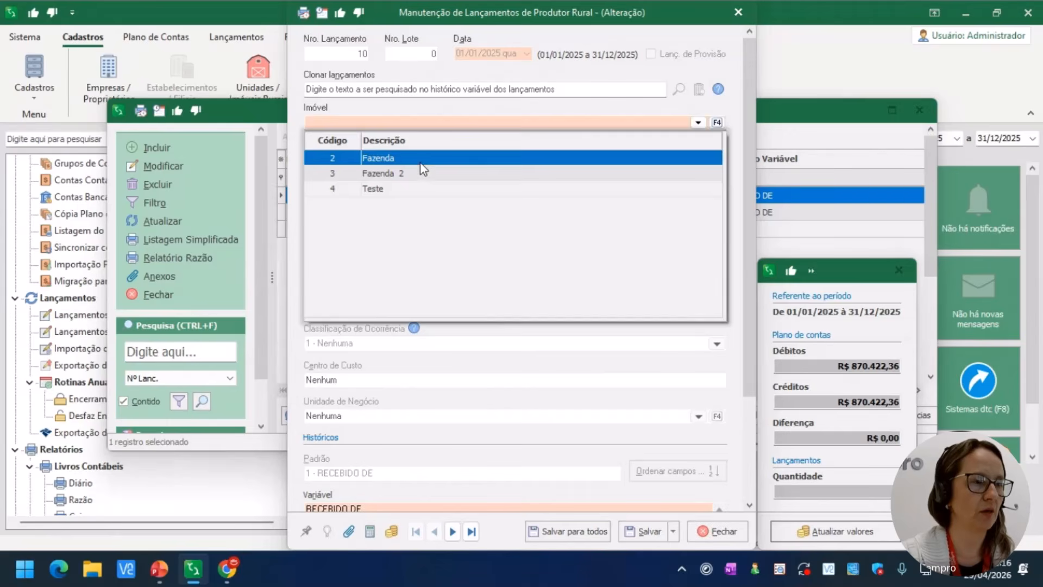
left_click(420, 162)
left_click(478, 159)
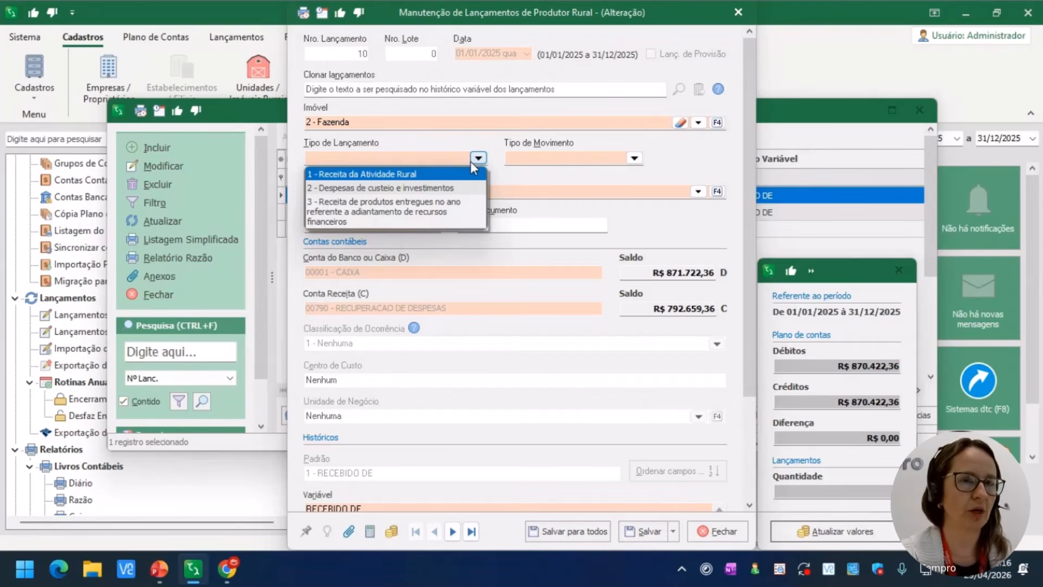
left_click(442, 174)
left_click(634, 158)
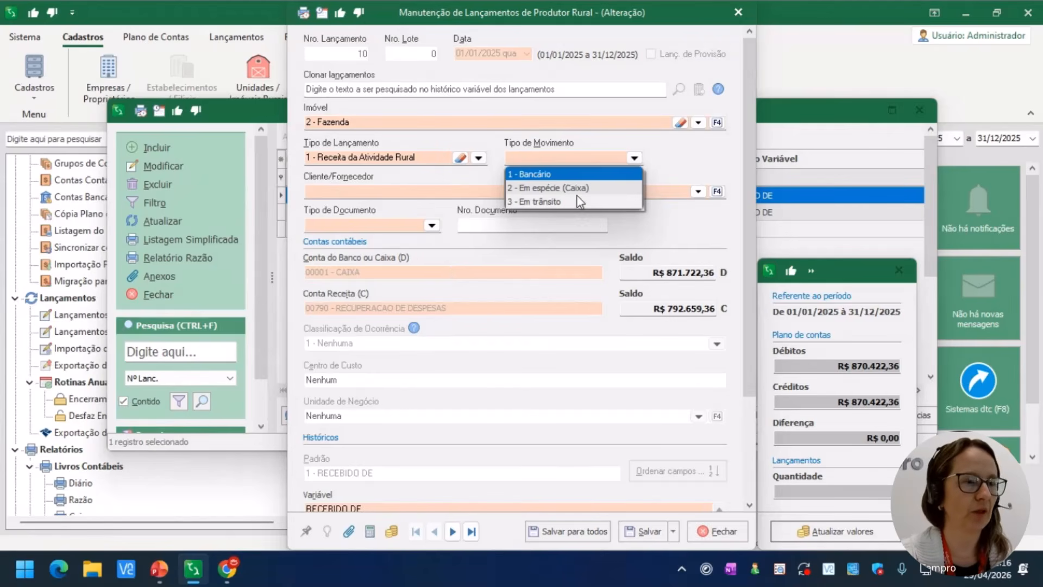
left_click(572, 175)
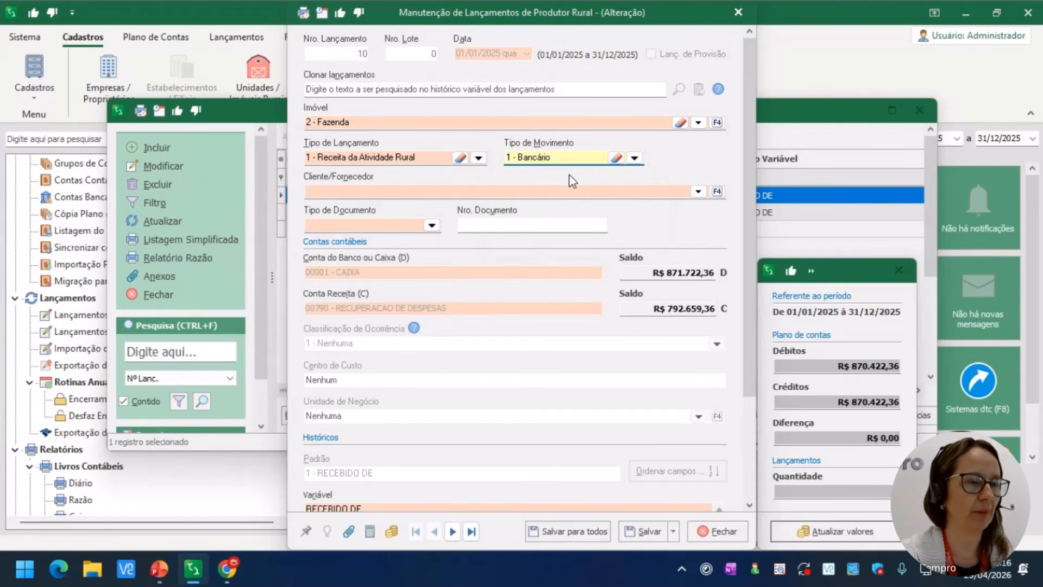
left_click(616, 159)
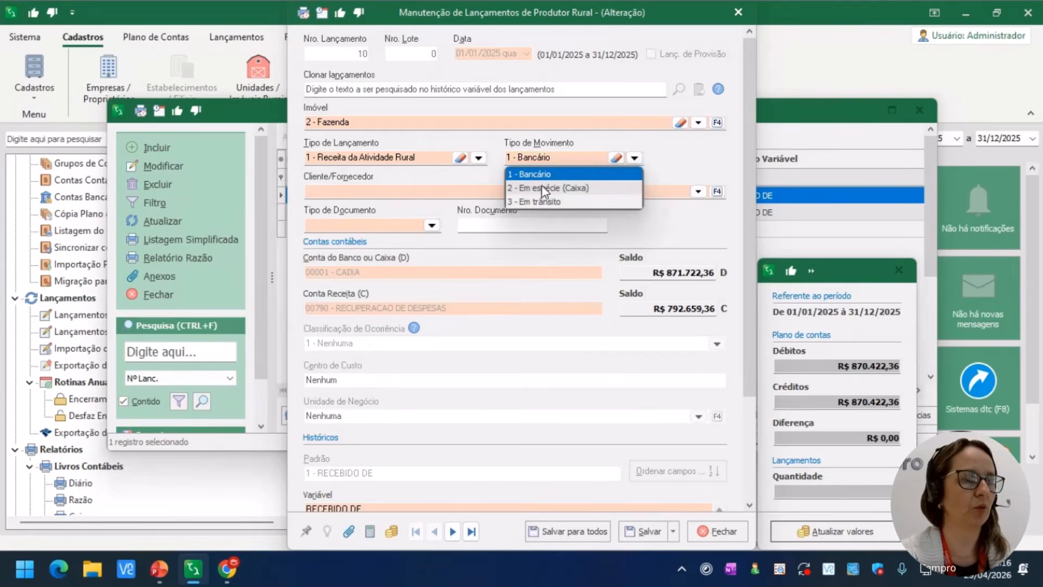
left_click(543, 189)
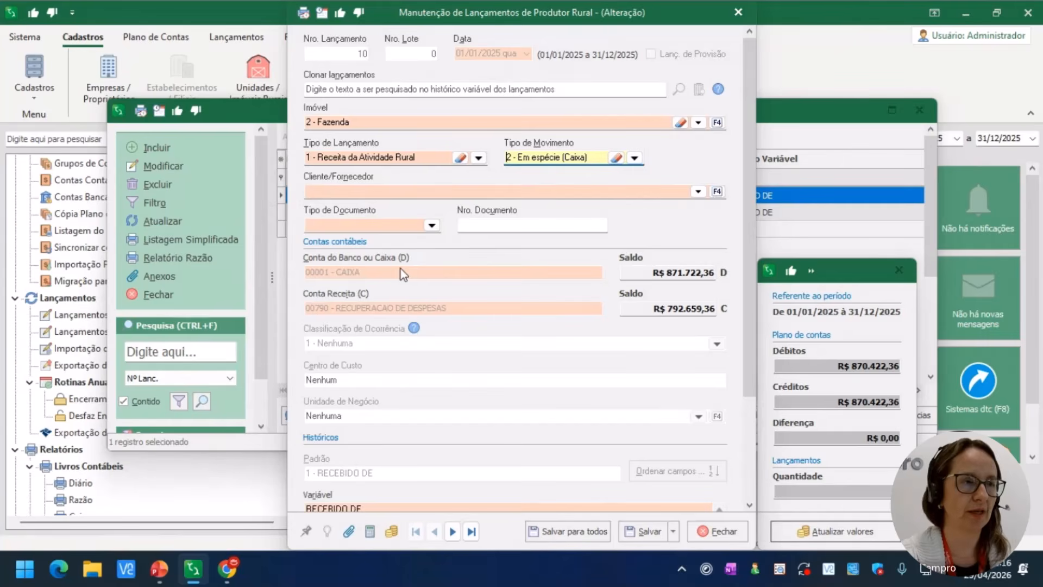
- Set the client to 1 - Cliente modelo, the document type to 1 - Nota Fiscal and the document number to 1126
left_click(698, 191)
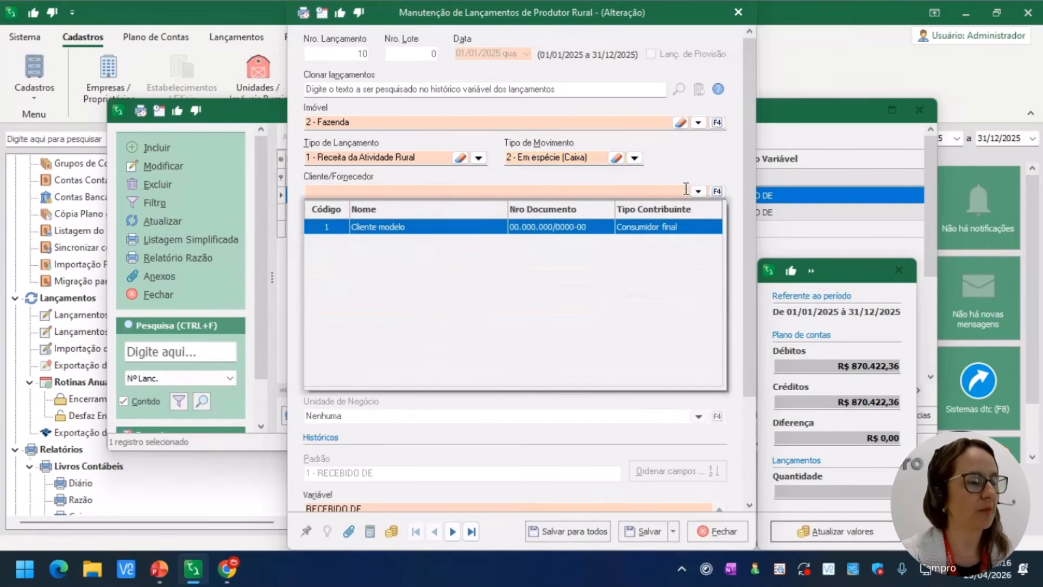
left_click(420, 227)
left_click(432, 228)
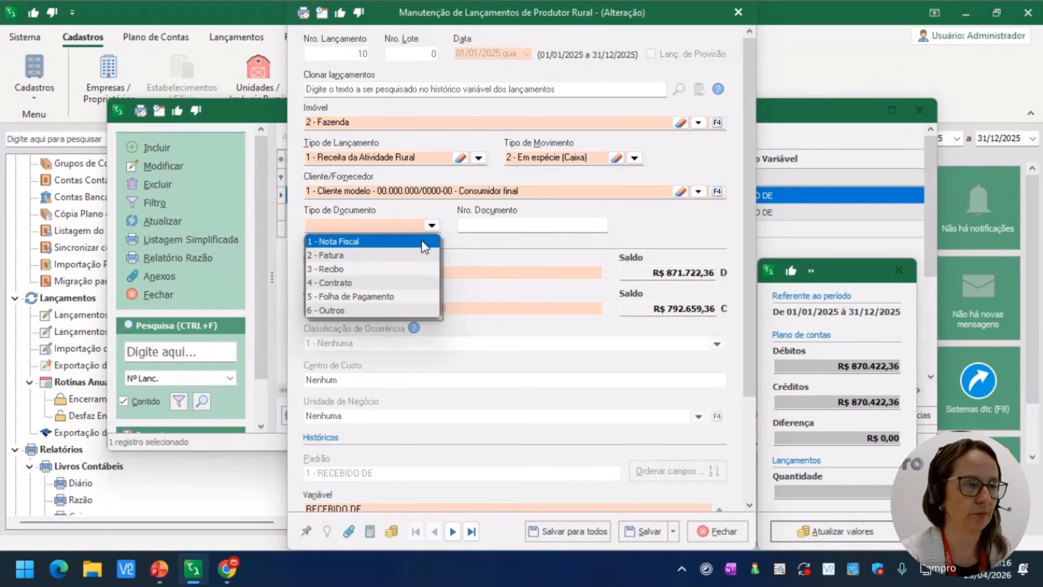
left_click(427, 242)
type("1126")
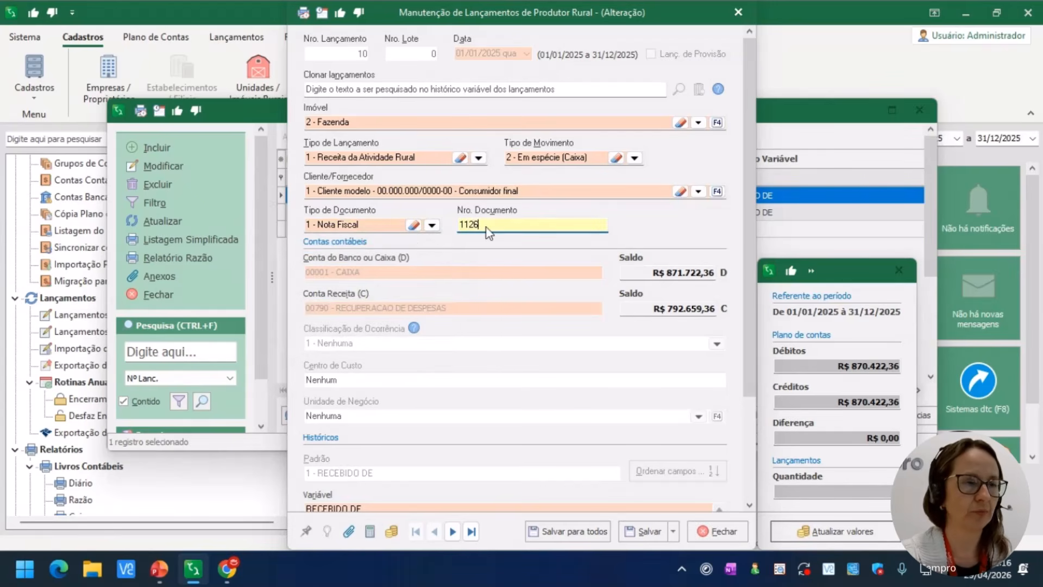
- Check the entry's history and value, save the details for all filtered entries and finish the conversion
left_click(749, 446)
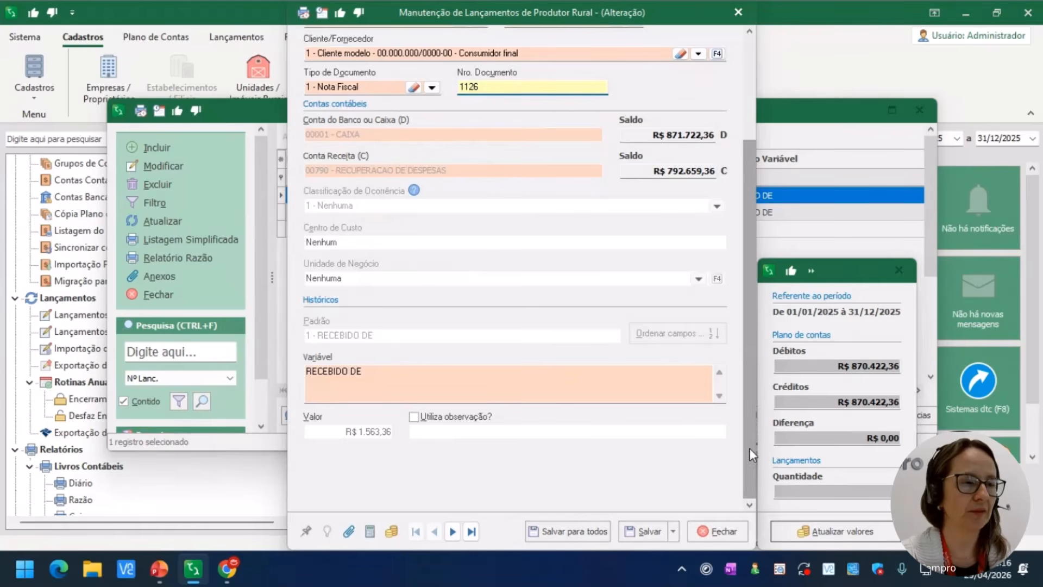
left_click(421, 374)
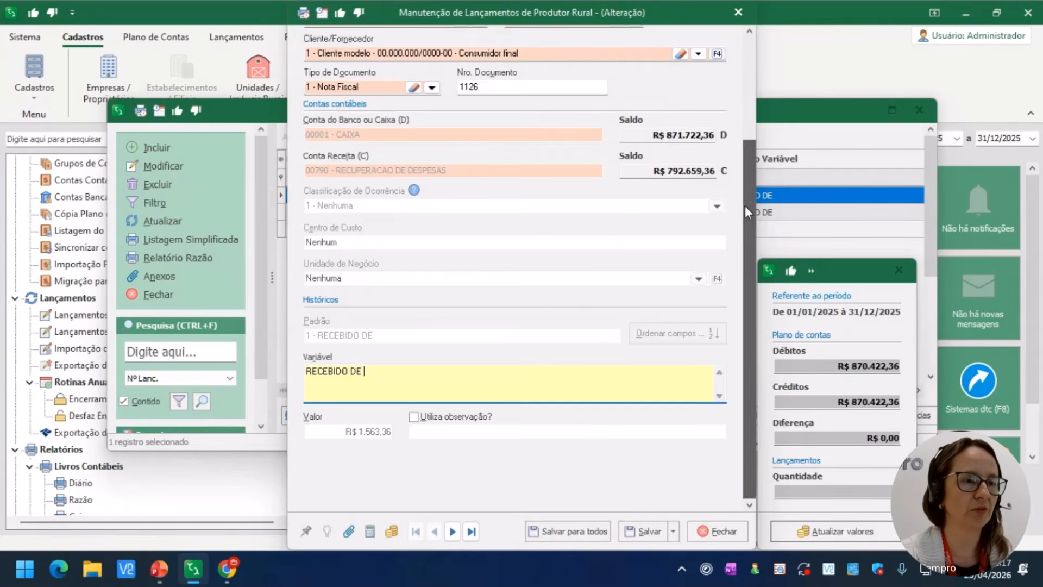
scroll(745, 205, "up", 3)
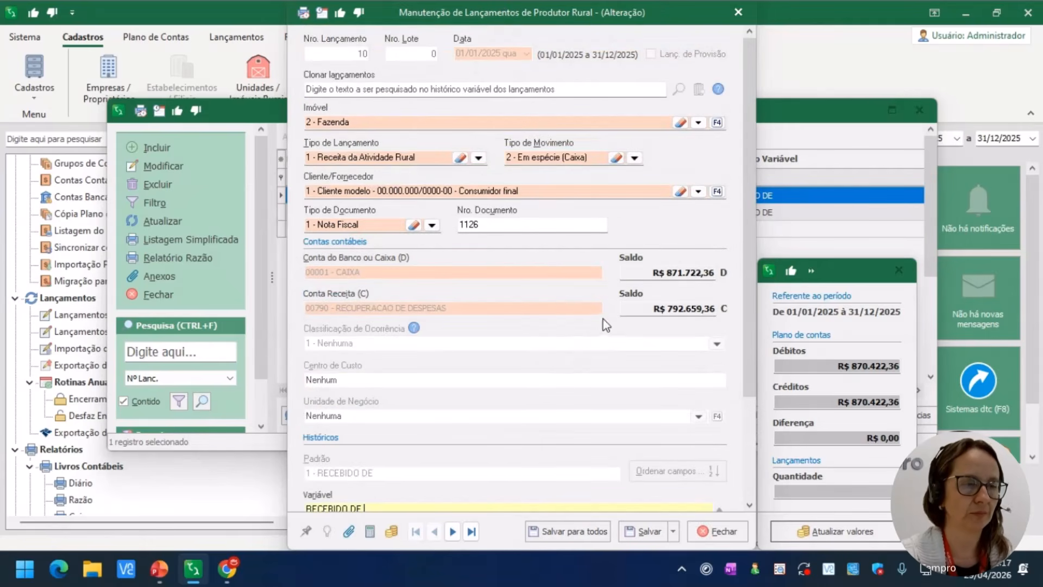
left_click(590, 534)
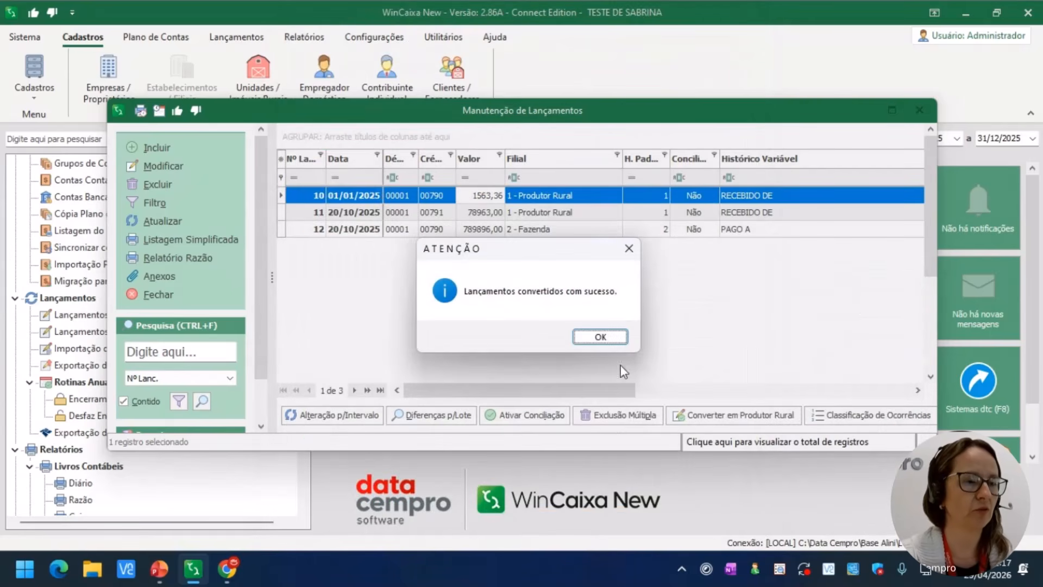
left_click(606, 338)
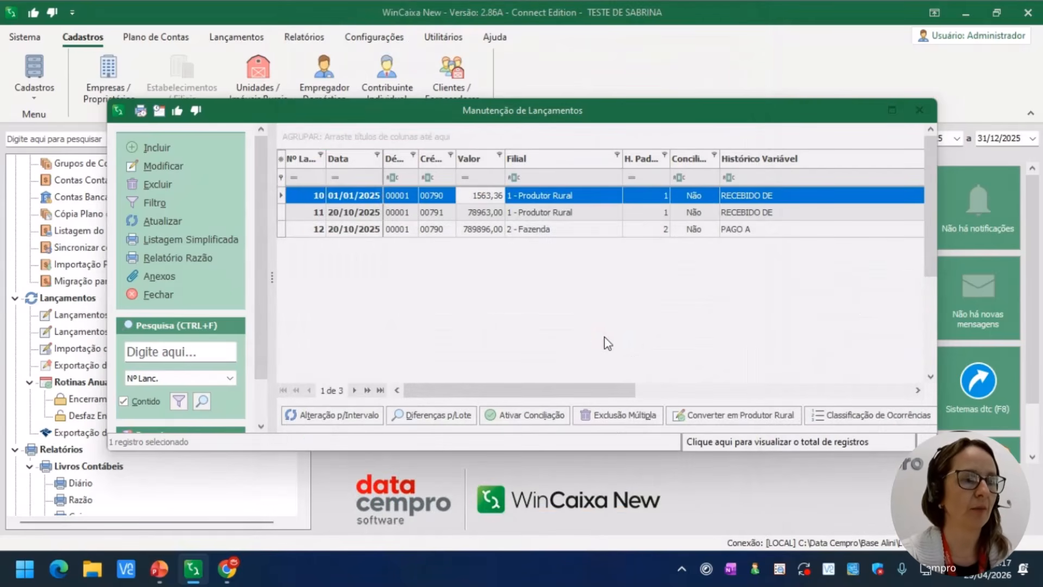
- Open the Lançamentos de Produtor Rural register and refresh its list to check the converted entries
double_click(152, 332)
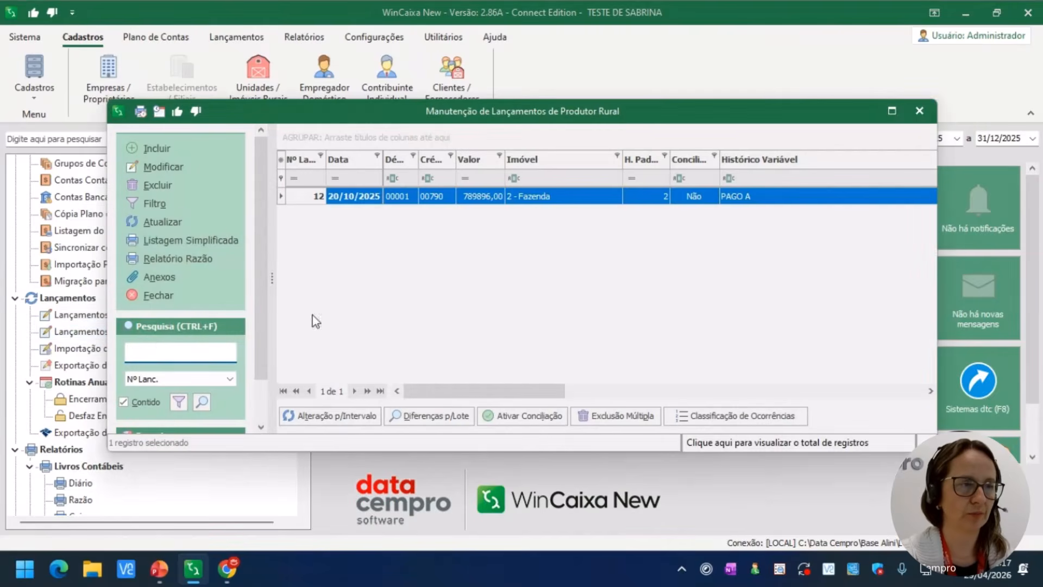
left_click(163, 222)
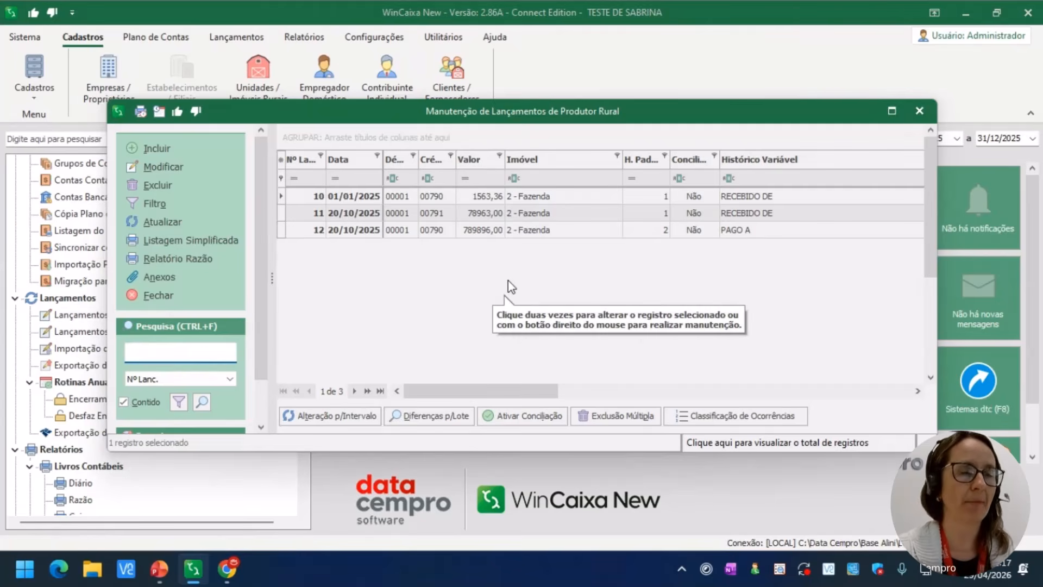
- Start a new rural producer entry with entry type 1 - Receita da Atividade Rural and movement type 2 - Em espécie (Caixa)
left_click(157, 149)
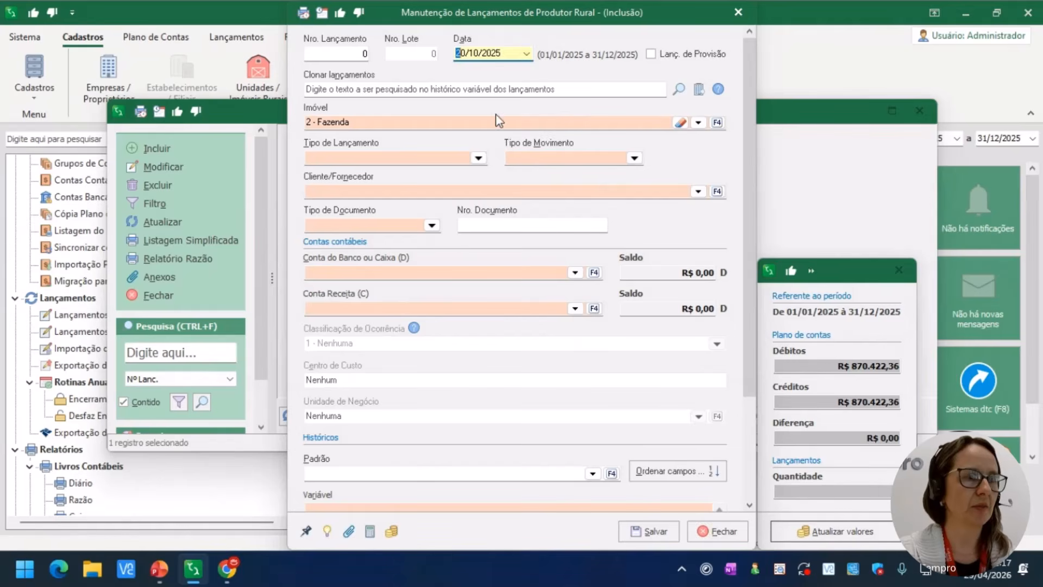
left_click(488, 159)
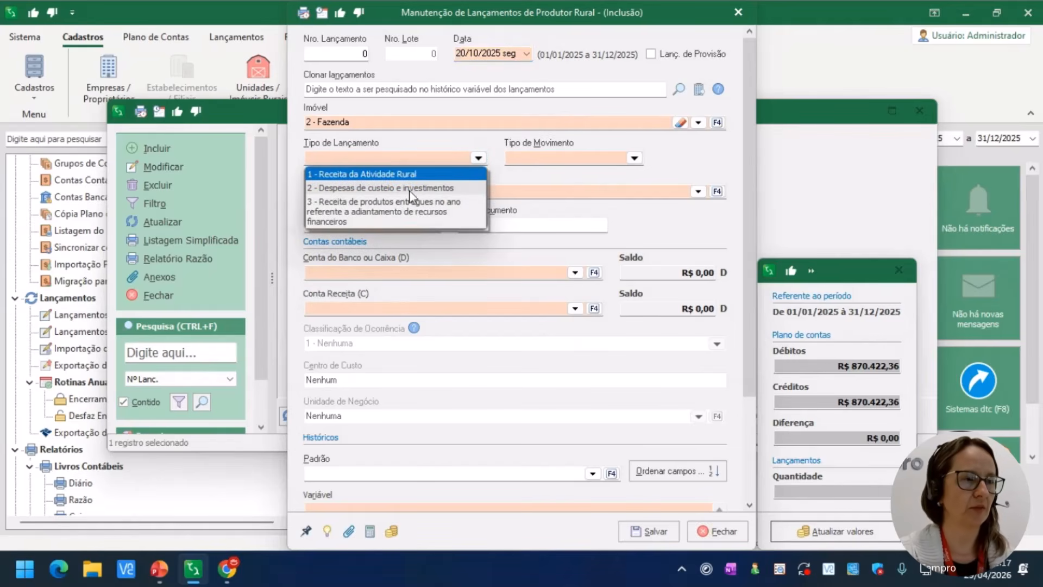
left_click(486, 172)
left_click(546, 158)
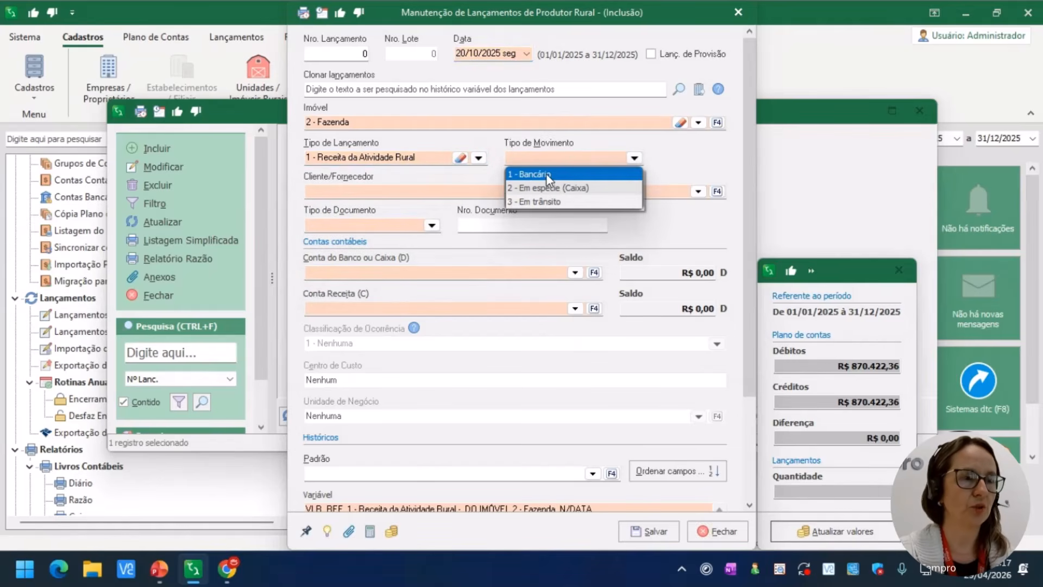
left_click(546, 174)
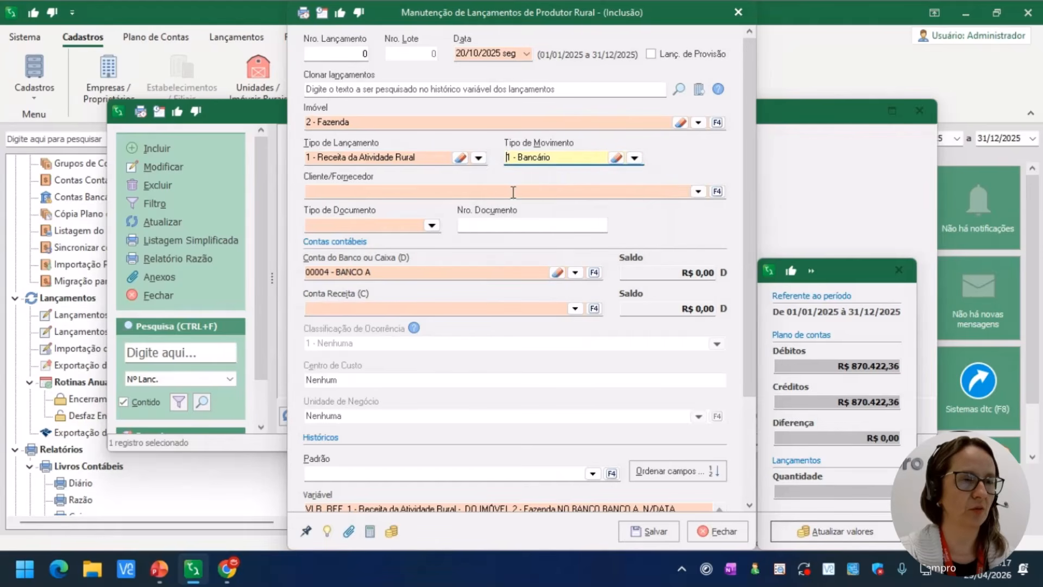
left_click(634, 158)
left_click(553, 188)
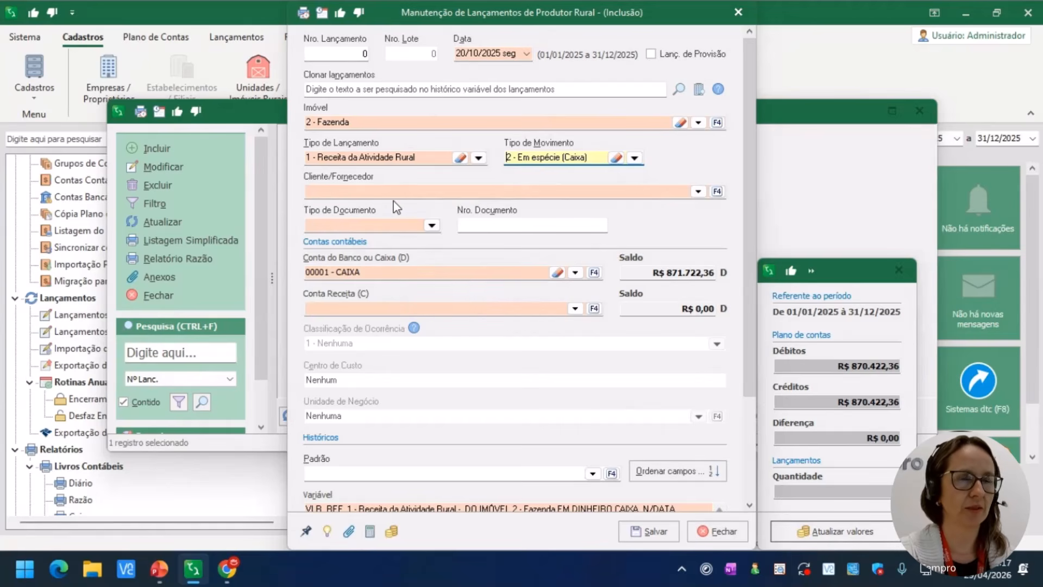
- Set the entry's document type to 2 - Fatura and its revenue account to 00768 - DESCONTOS OBTIDOS
left_click(431, 226)
left_click(380, 256)
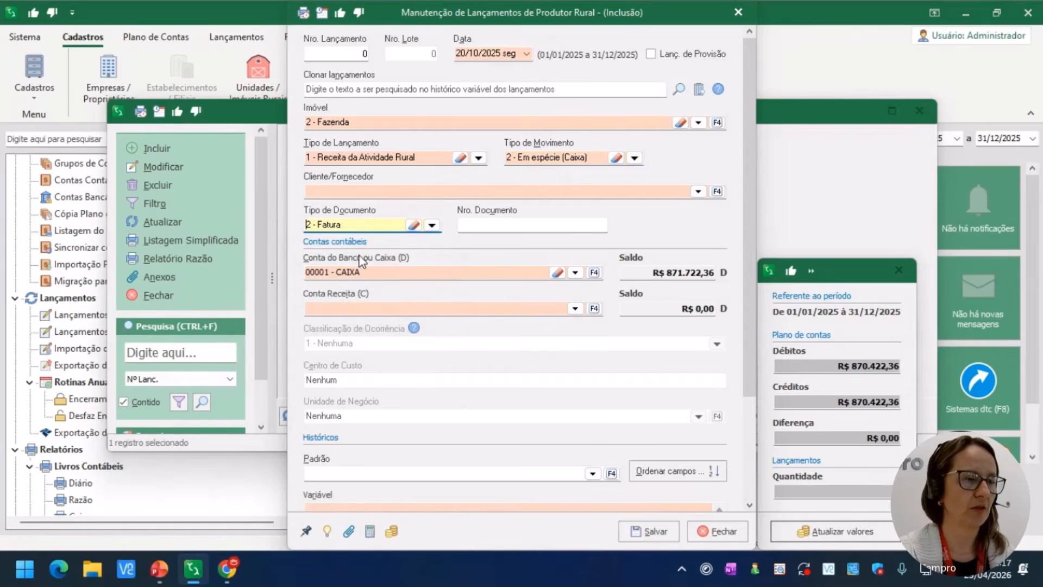
left_click(575, 309)
scroll(535, 365, "down", 5)
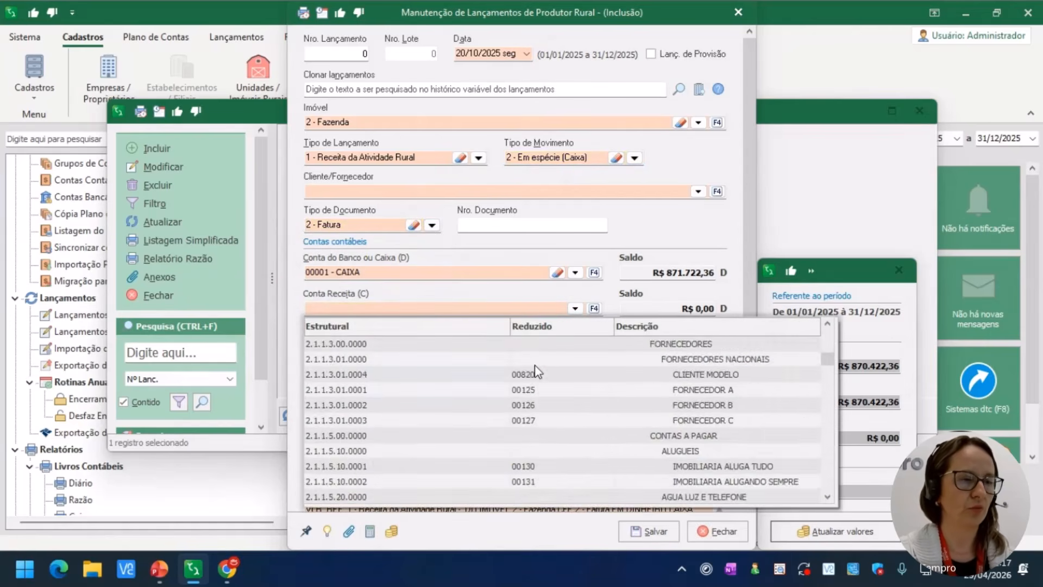
scroll(533, 365, "down", 15)
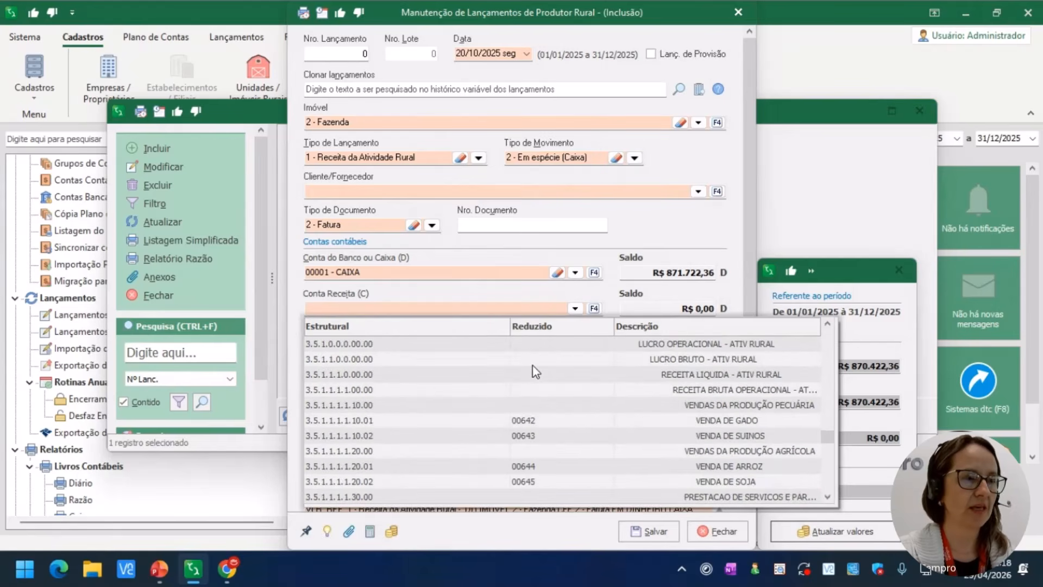
scroll(532, 365, "down", 10)
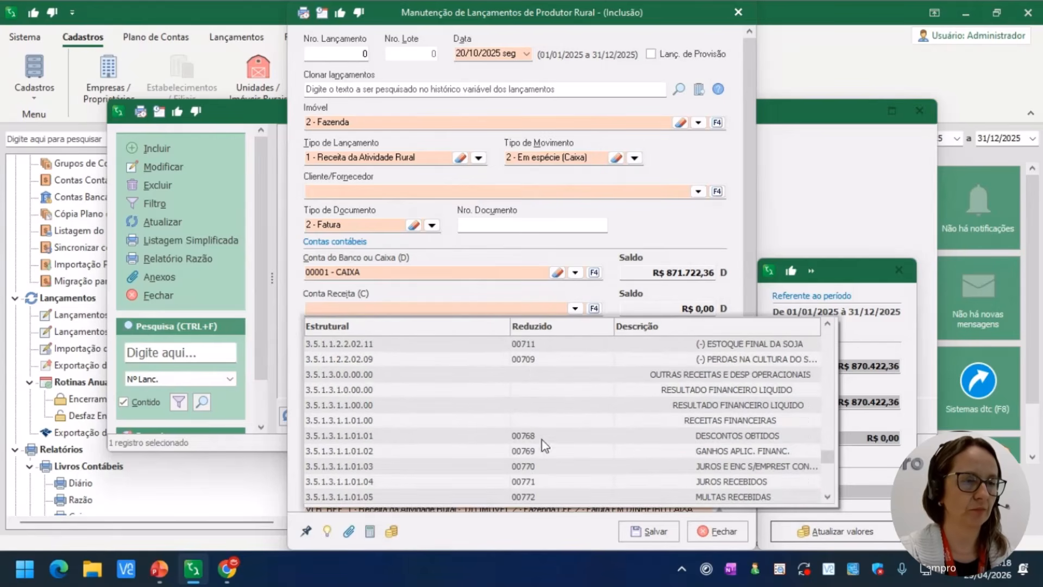
left_click(542, 437)
- Set the entry's value to R$ 100,00 and try to save it
scroll(736, 478, "down", 3)
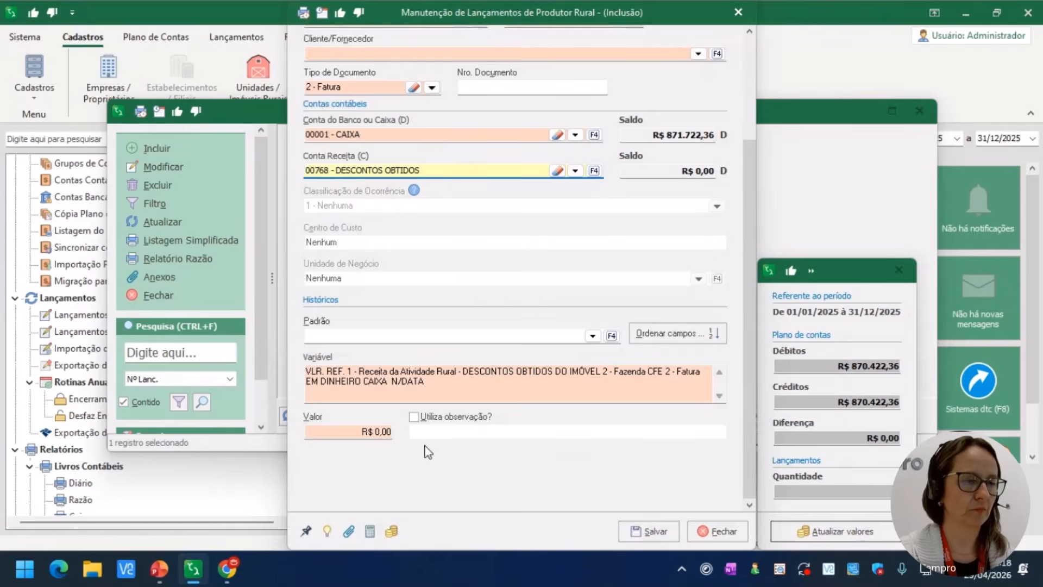
left_click(371, 430)
type("100")
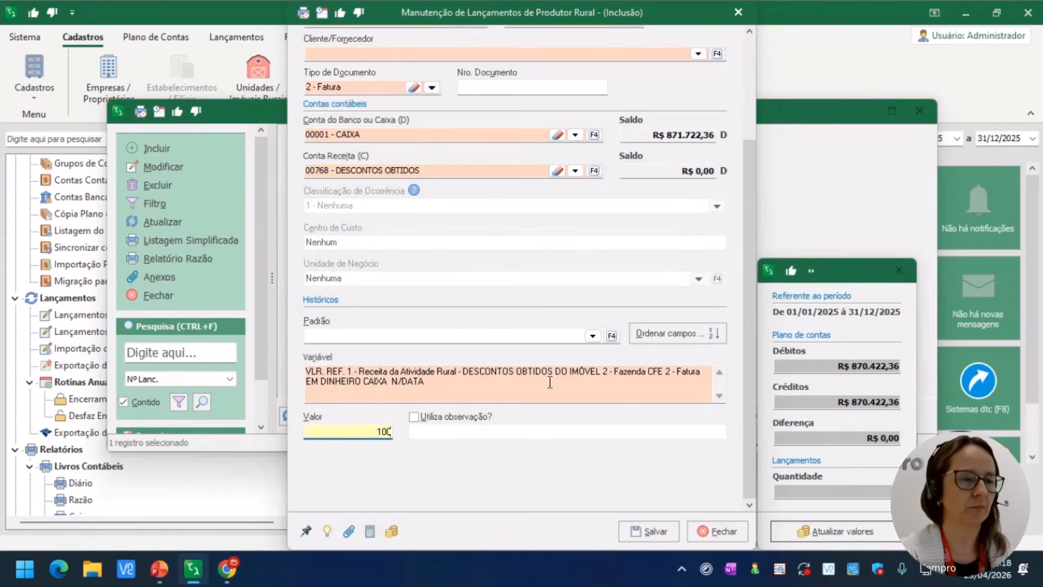
left_click(665, 535)
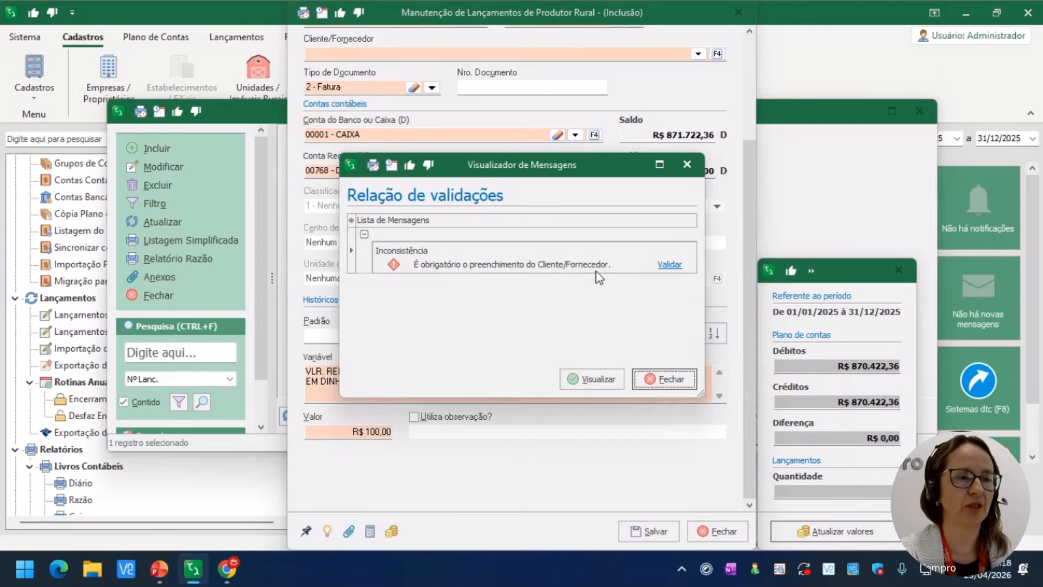
left_click(669, 379)
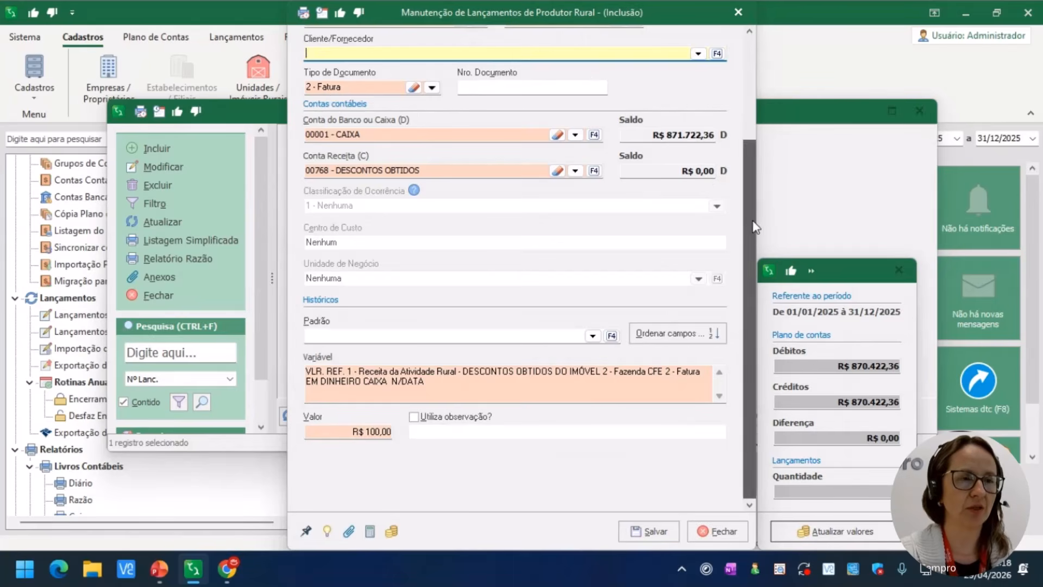
- Set the entry's Cliente/Fornecedor to 1 - Cliente modelo, save it and close the rural producer entries register
left_click_drag(747, 223, 641, 6)
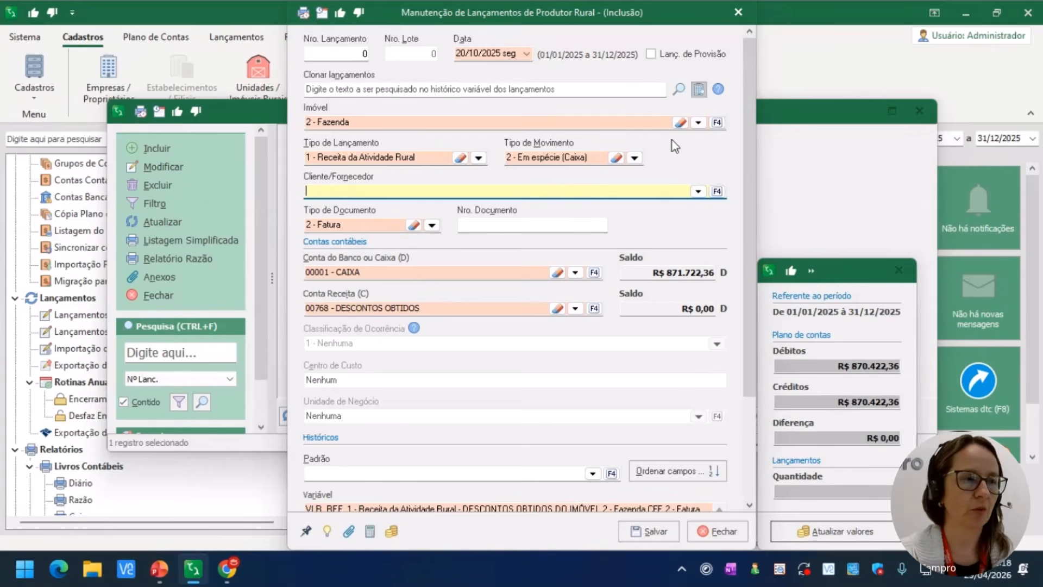
left_click(699, 192)
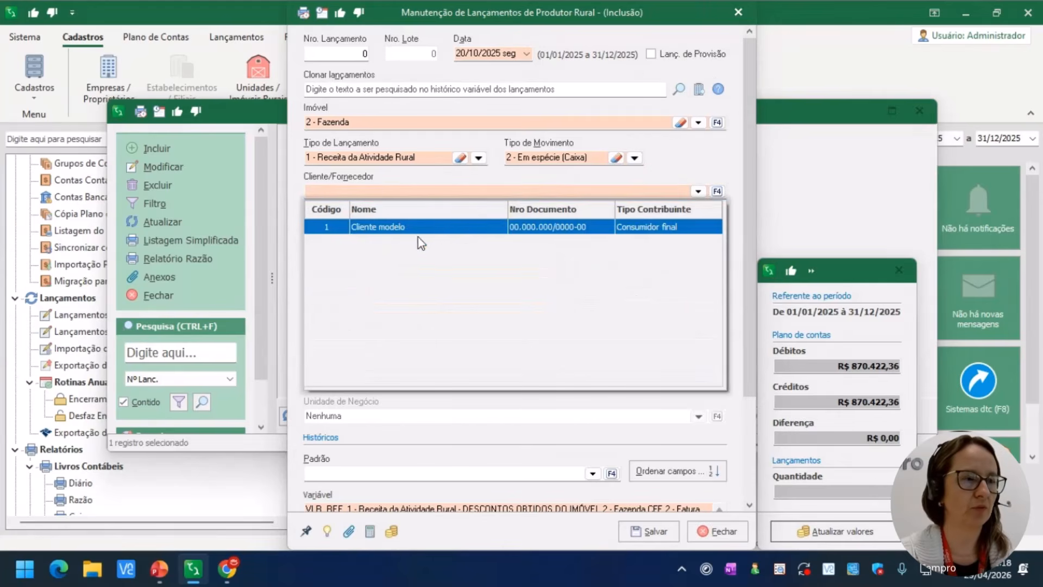
left_click(420, 228)
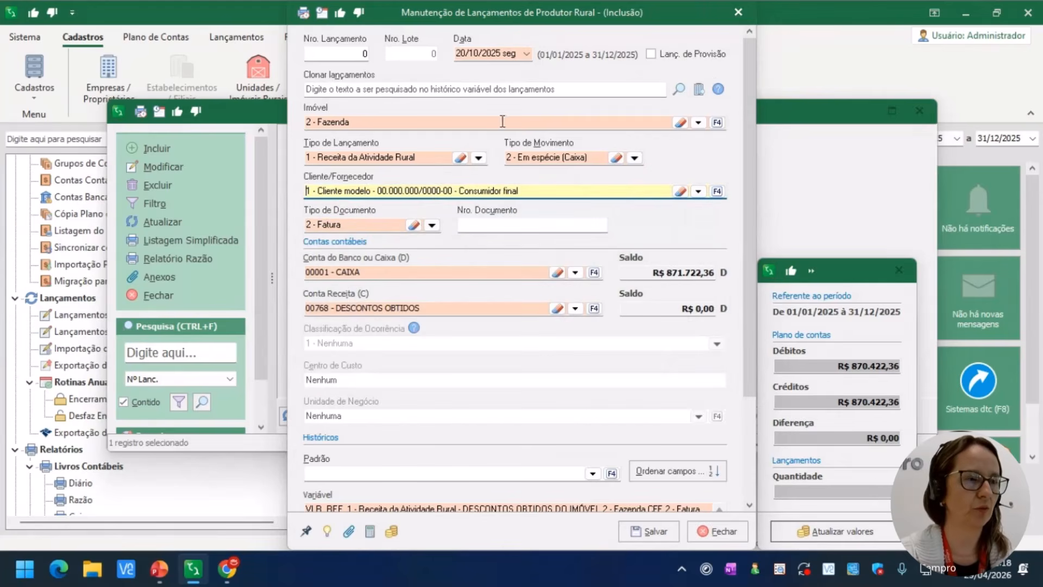
left_click(655, 531)
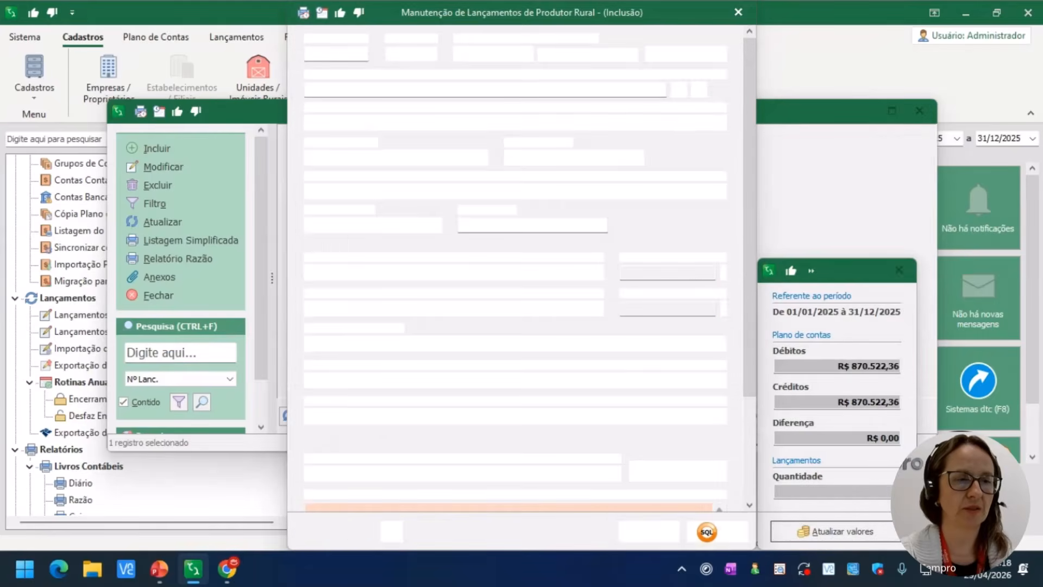
left_click(720, 531)
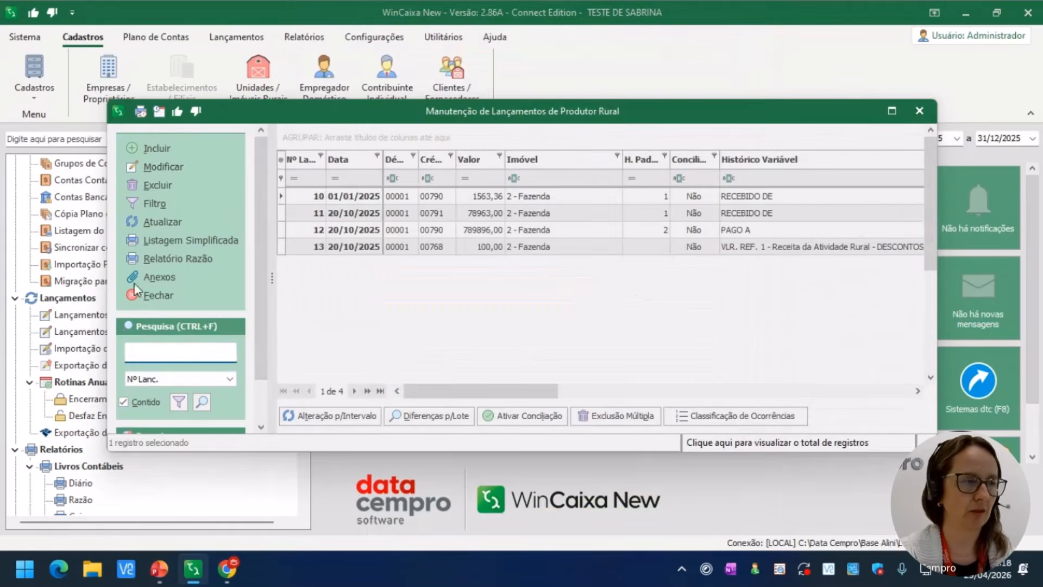
left_click(173, 299)
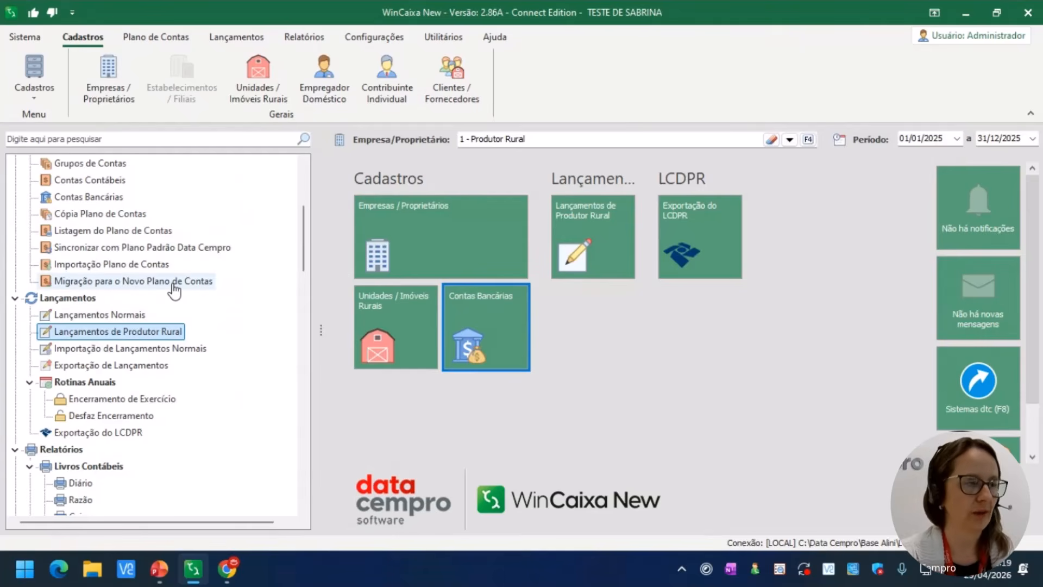
- Look over the source systems and data options of the Importação de Lançamentos Normais routine, then close it without importing
left_click(168, 351)
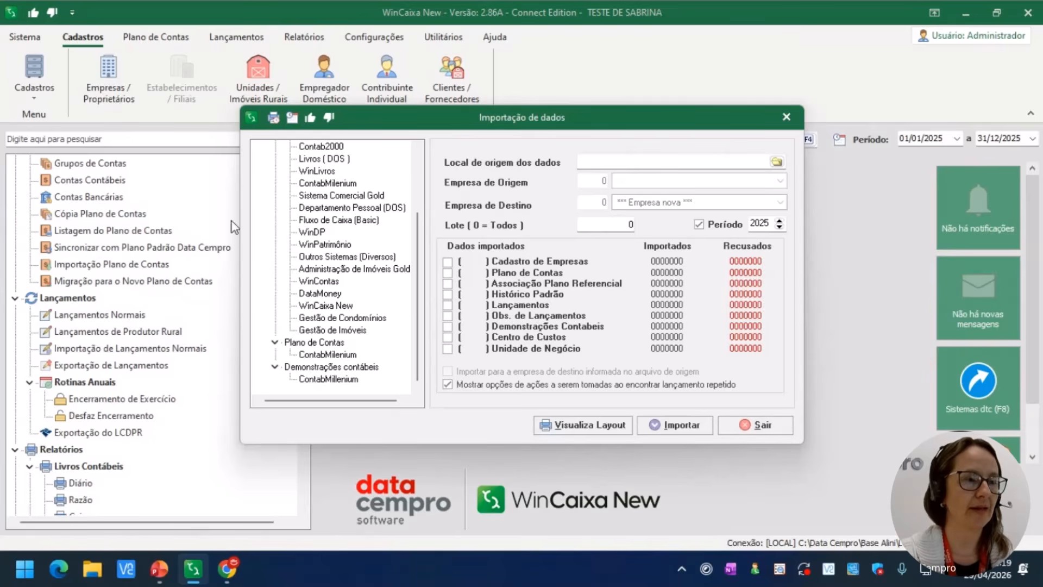
left_click(751, 431)
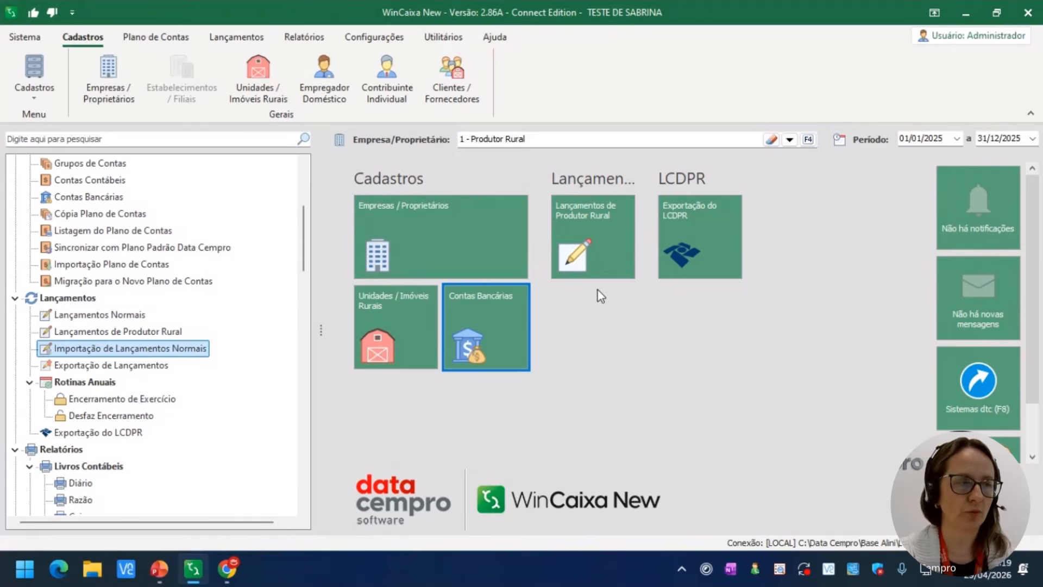
- Open the Encerramento de Exercício routine, check its account group and counterpart accounts, and close it without running
scroll(209, 377, "down", 3)
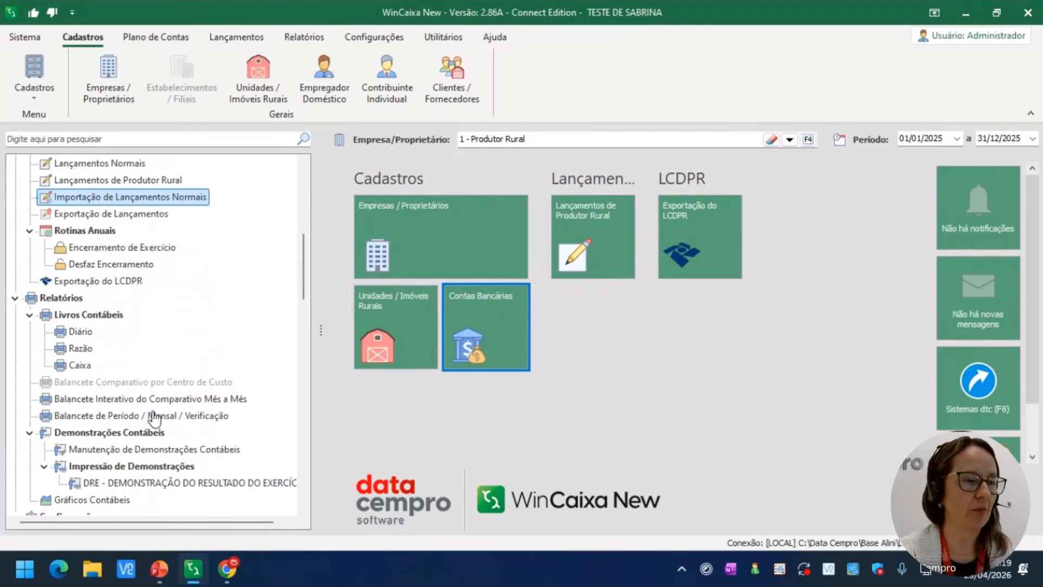
double_click(96, 252)
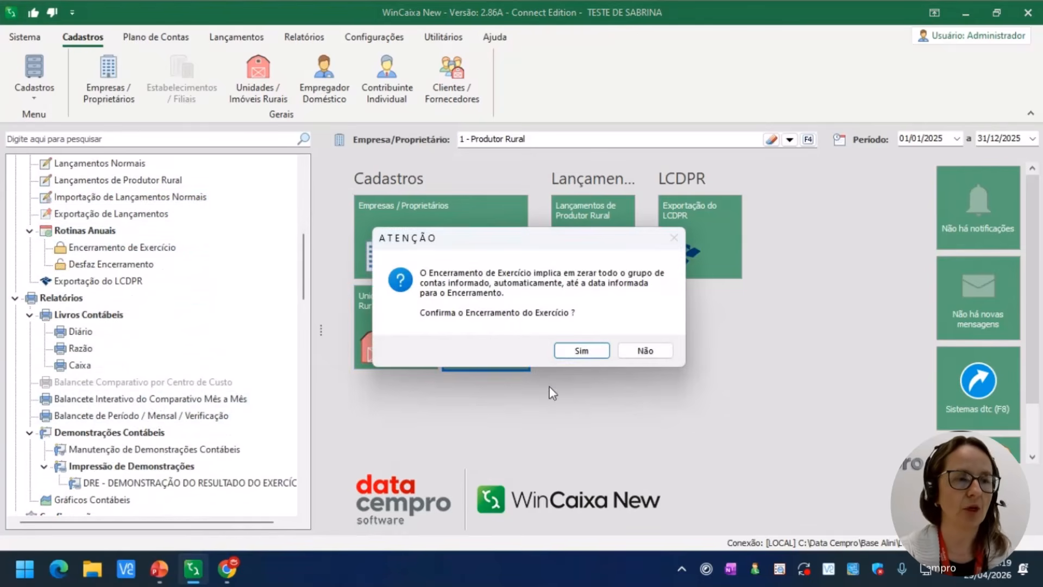
left_click(587, 349)
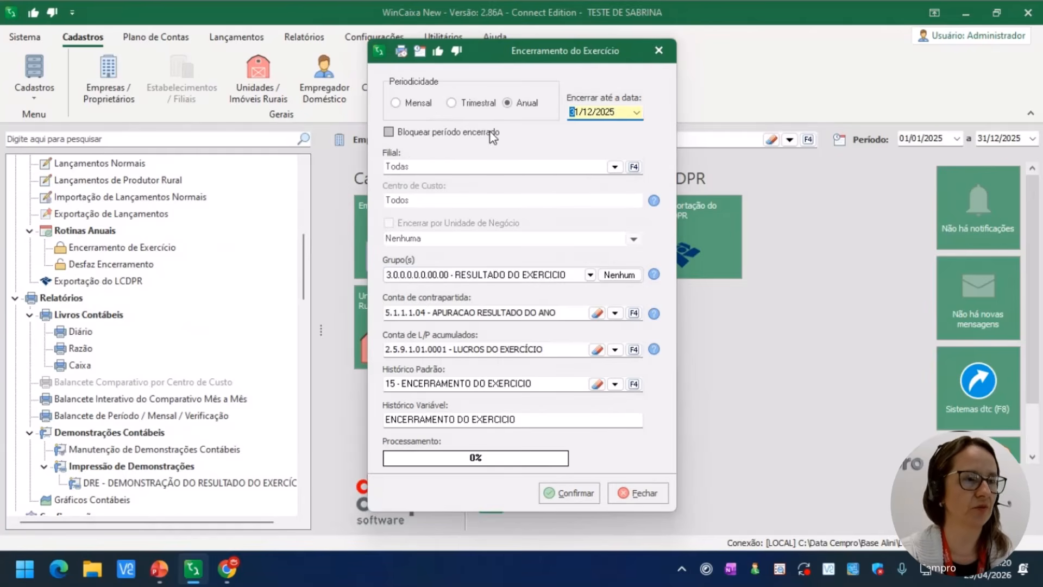
left_click(515, 279)
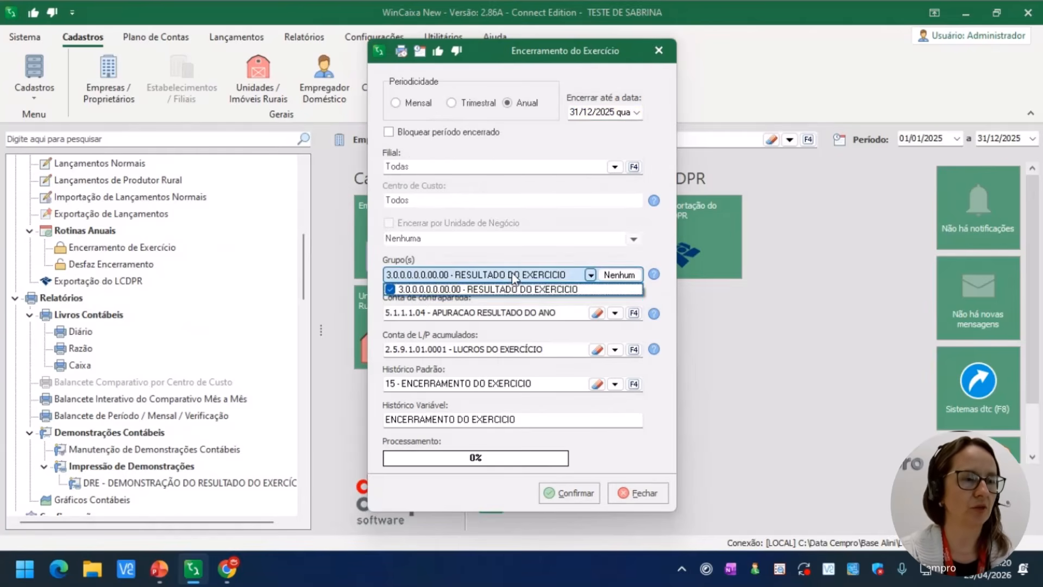
left_click(514, 287)
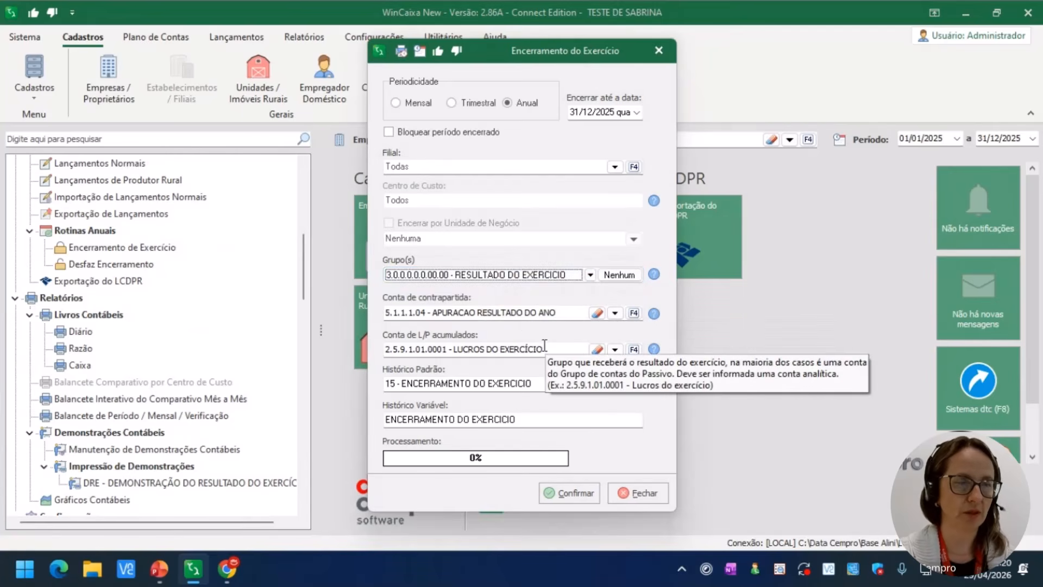
left_click(637, 496)
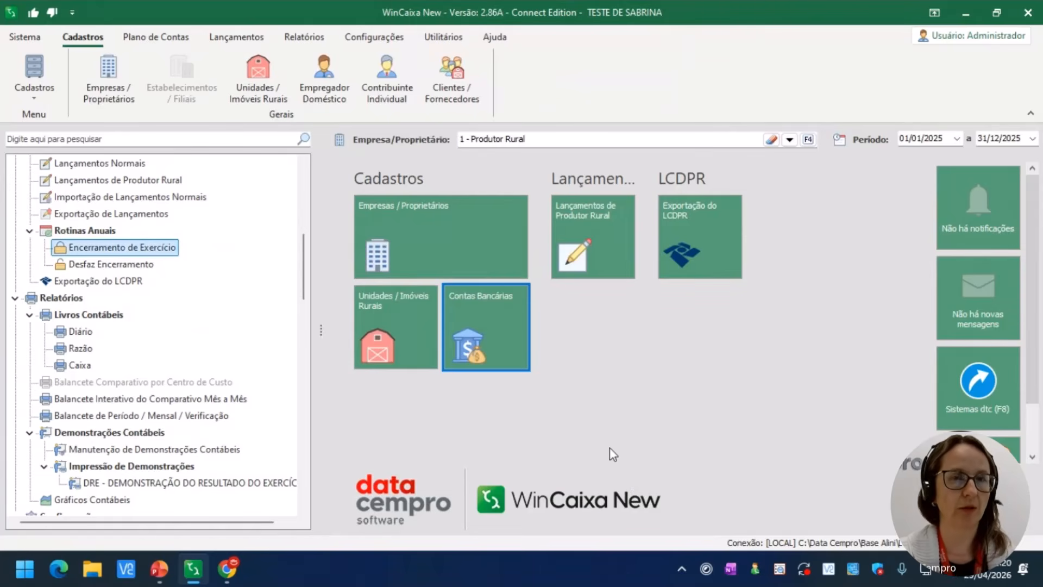
- Open the LCDPR export and select Produtor Rural as the partner to export
scroll(193, 359, "up", 4)
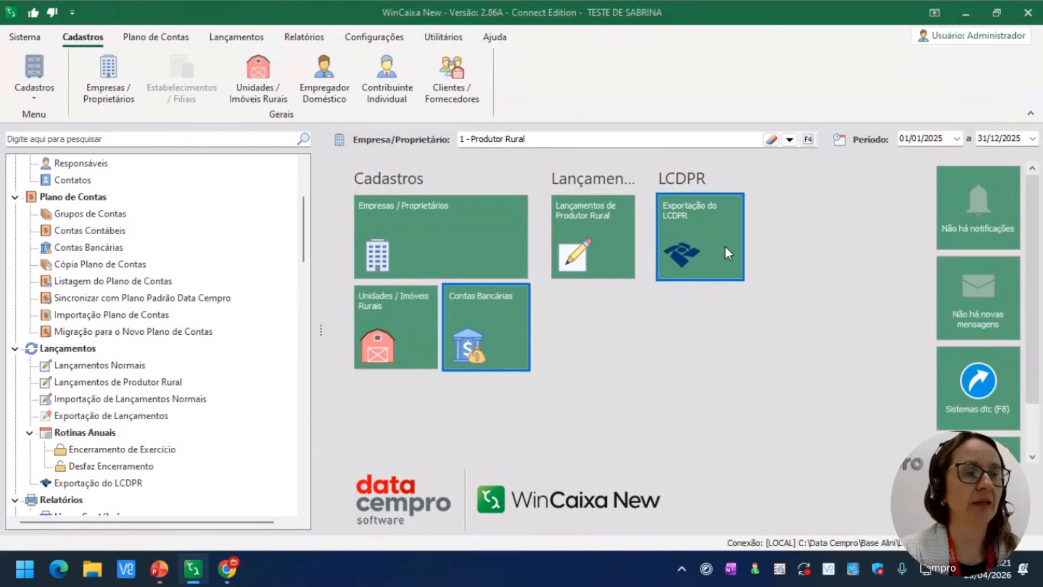
left_click(726, 249)
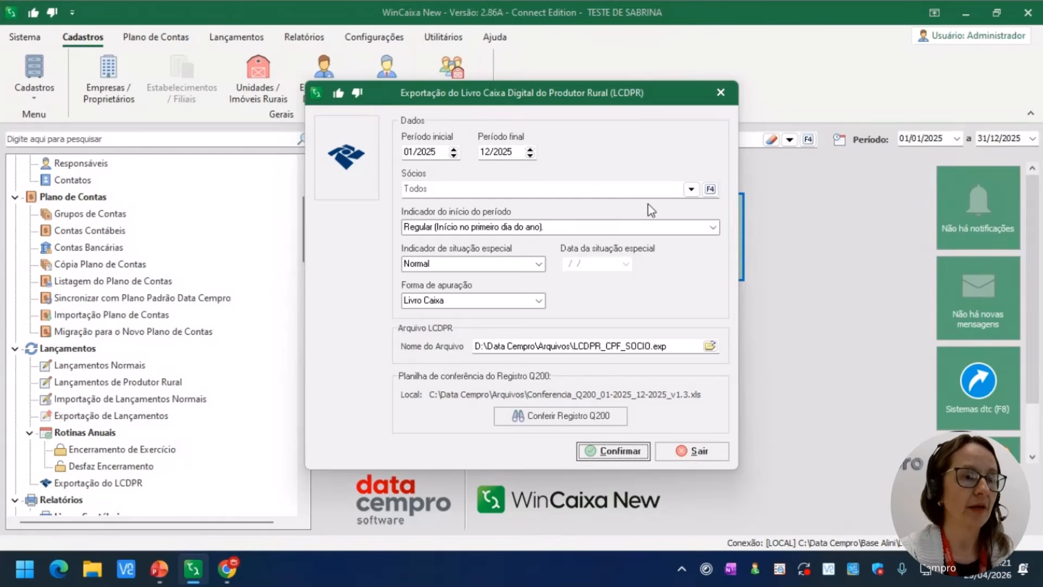
left_click(710, 189)
left_click(710, 186)
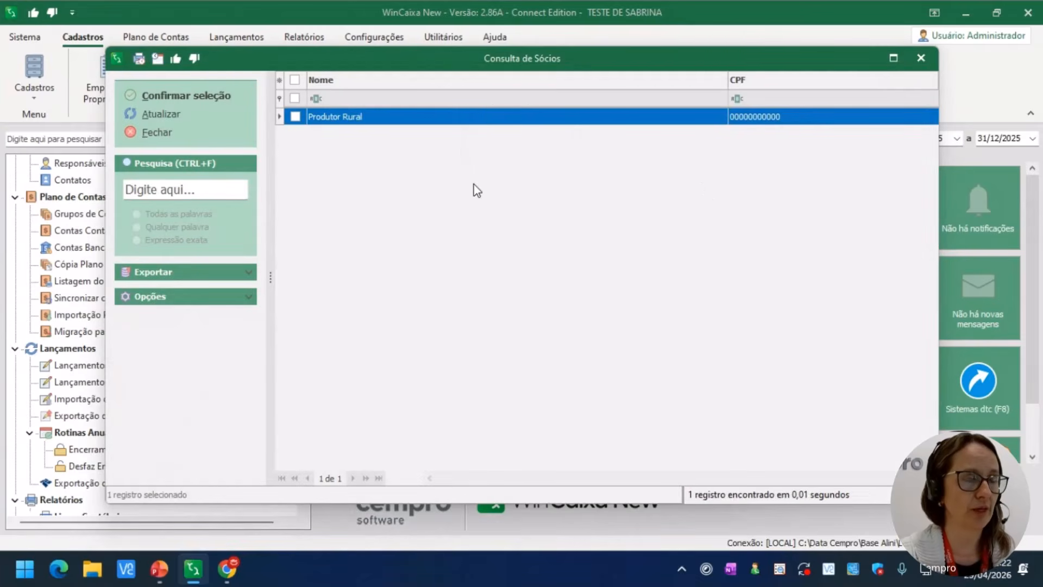
left_click(159, 134)
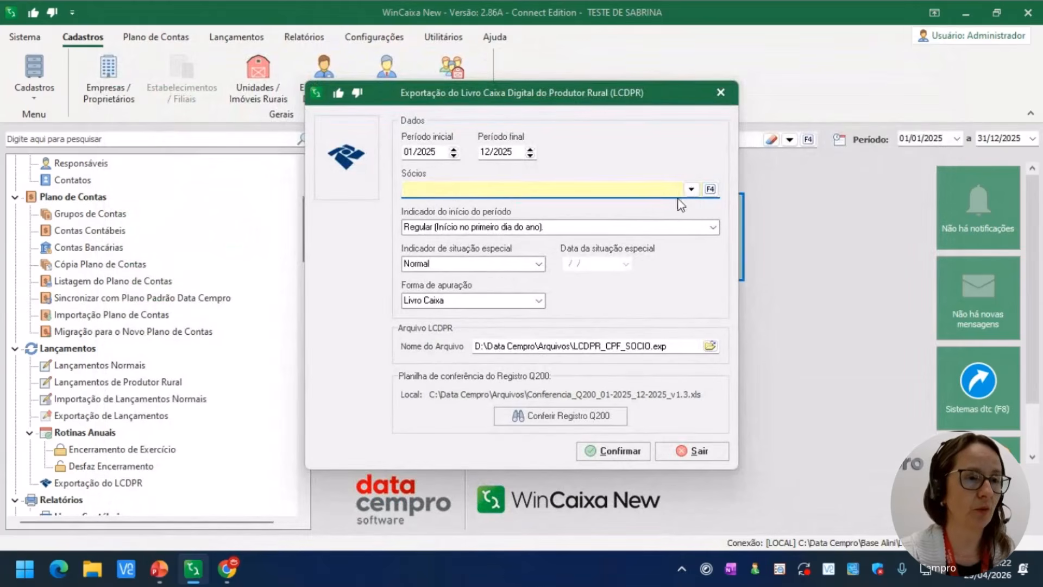
left_click(691, 188)
left_click(565, 226)
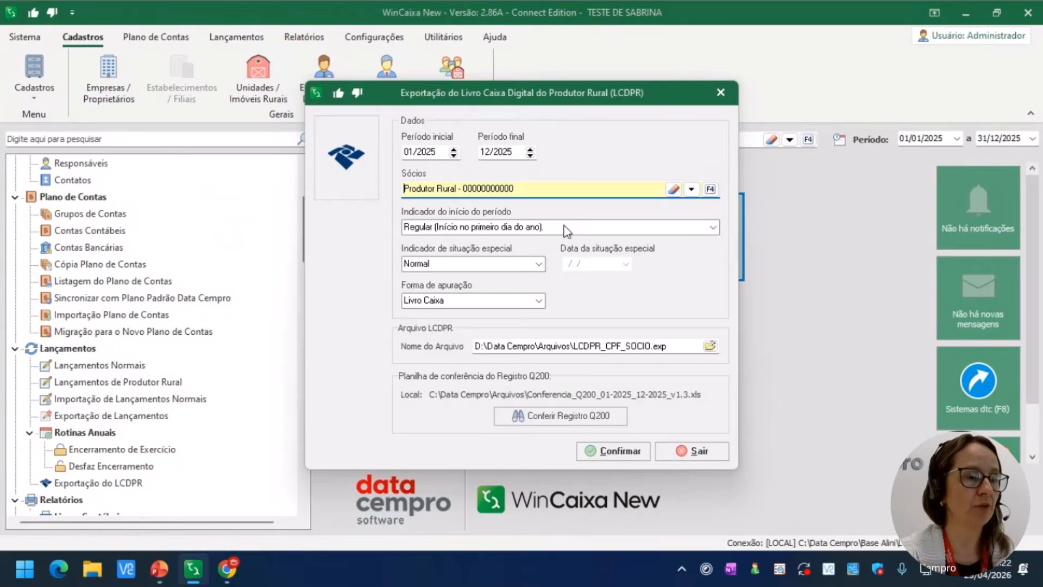
- Examine the available options for the period start indicator, special situation indicator and calculation method of the LCDPR export
left_click(565, 227)
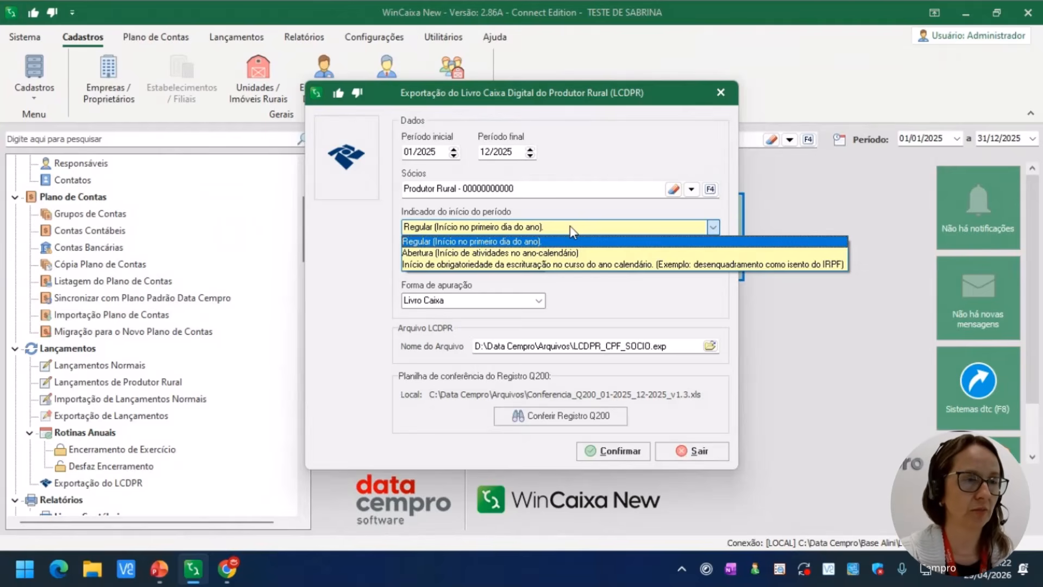
left_click(571, 231)
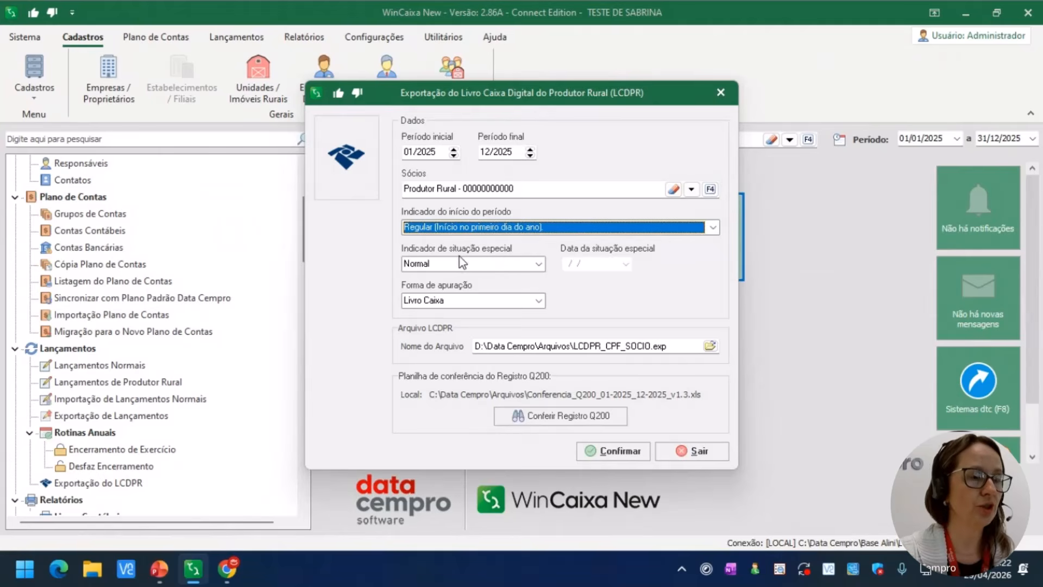
left_click(546, 227)
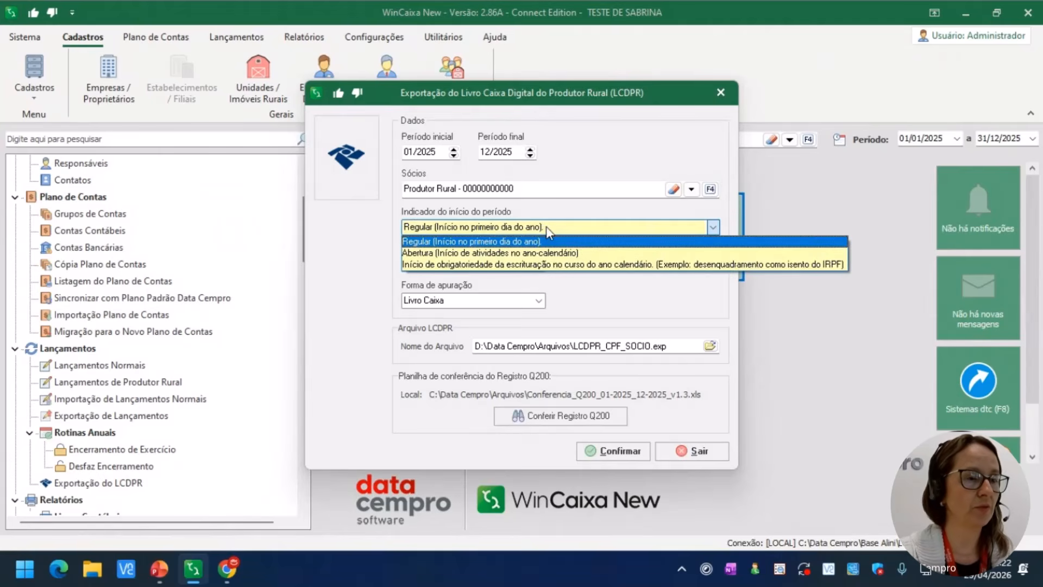
left_click(547, 227)
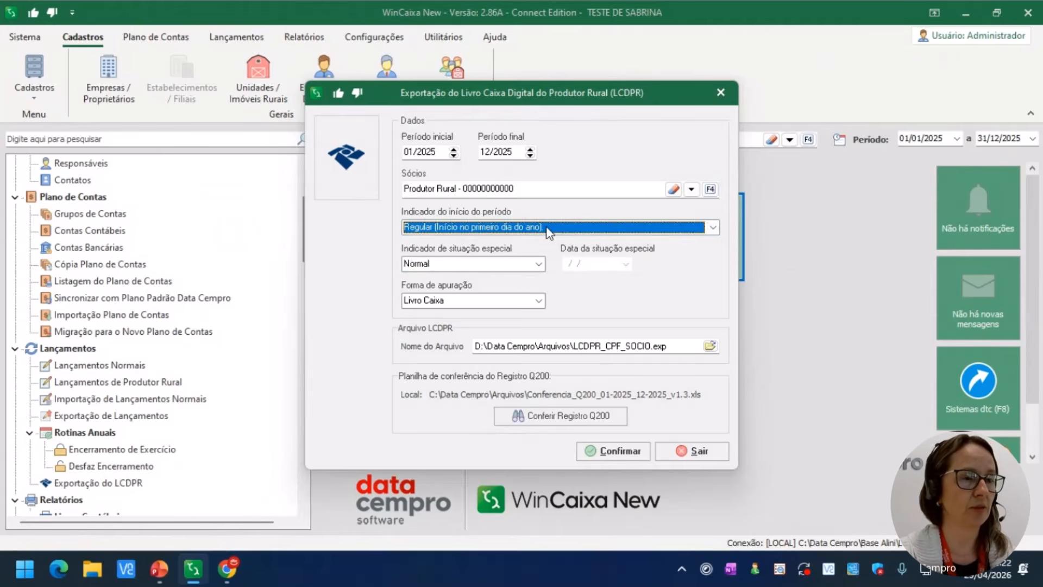
left_click(539, 264)
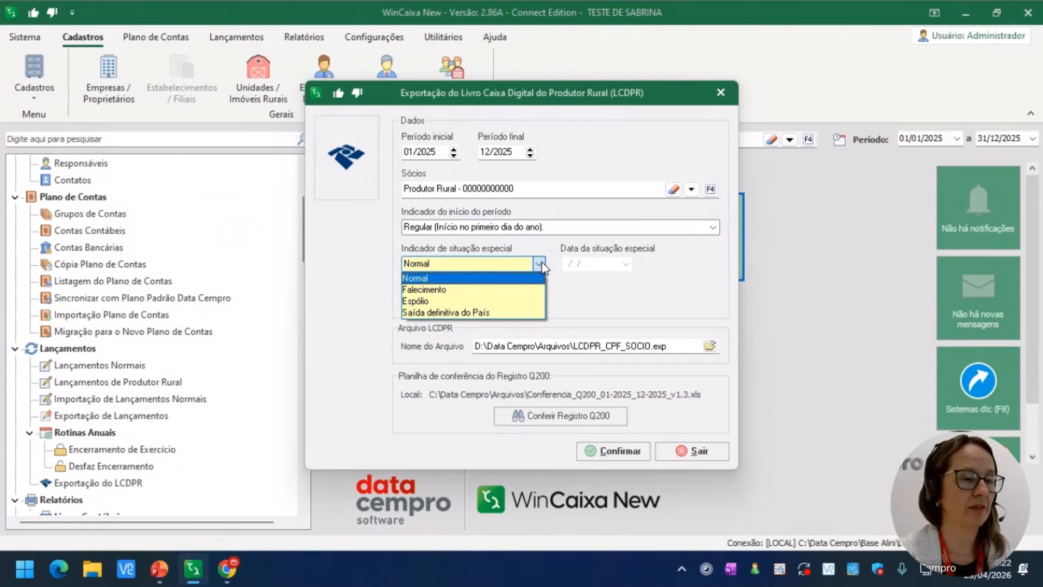
left_click(540, 264)
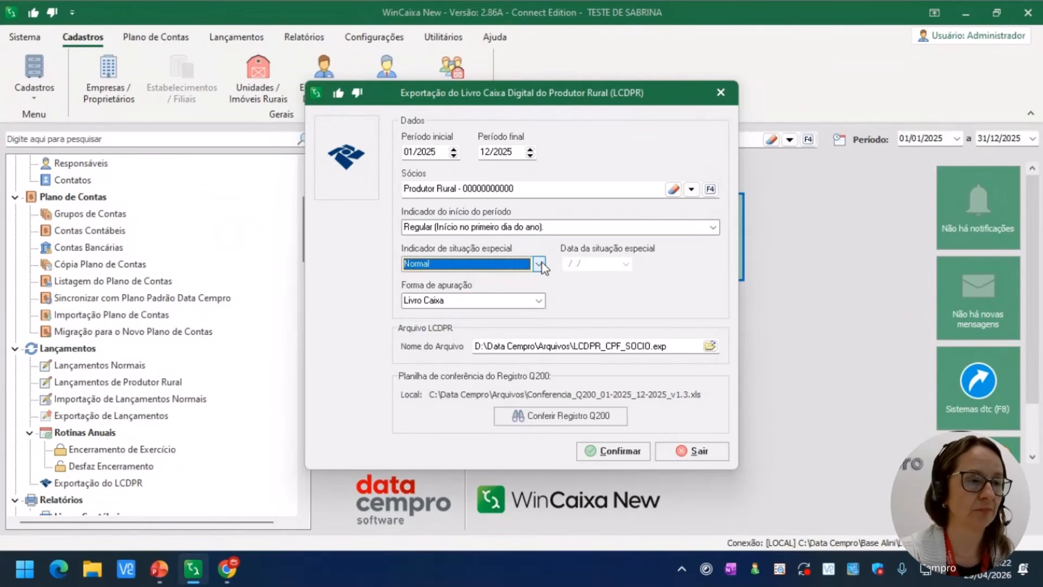
left_click(538, 300)
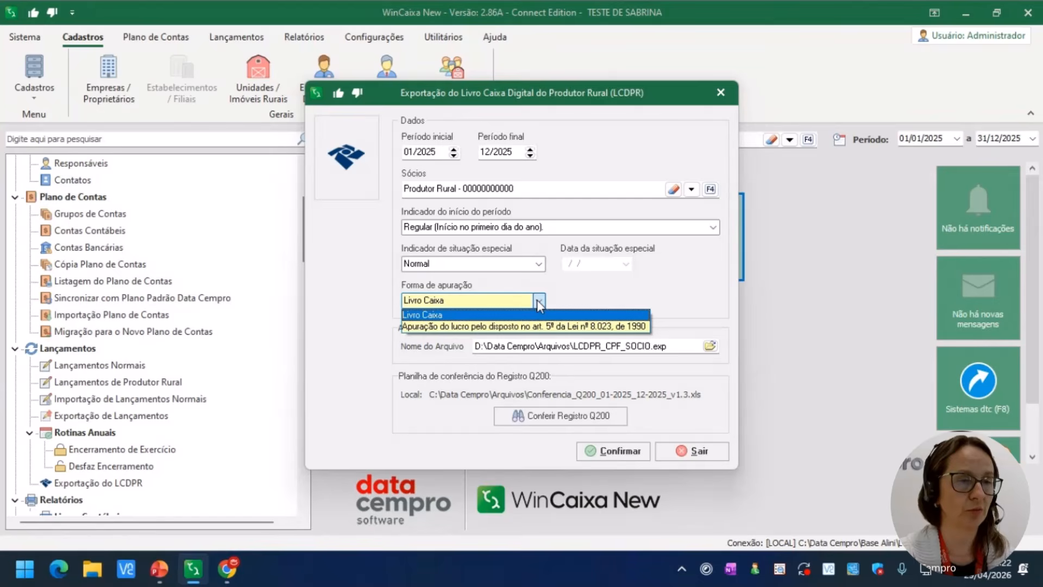
left_click(538, 301)
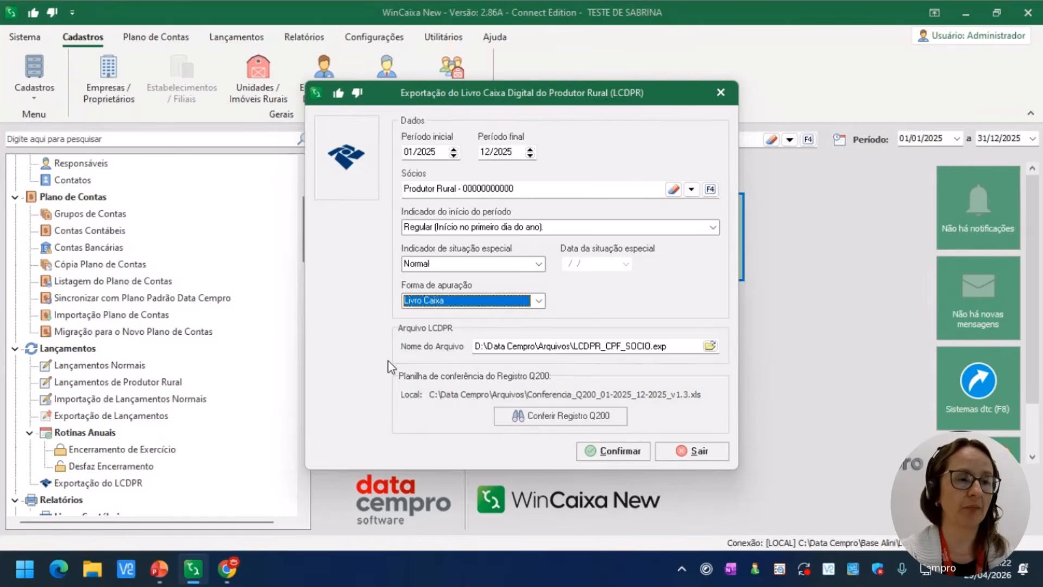
- Export the LCDPR file to C:\Data Cempro\LCDPR_CPF_SOCIO.exp, and review the list of export inconsistencies before closing it
left_click(699, 347)
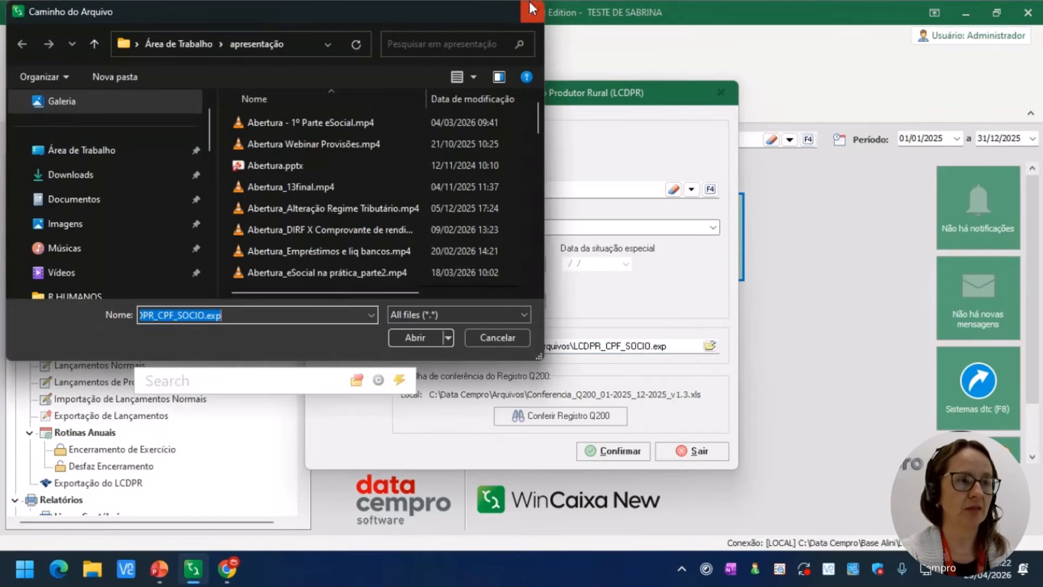
left_click(534, 10)
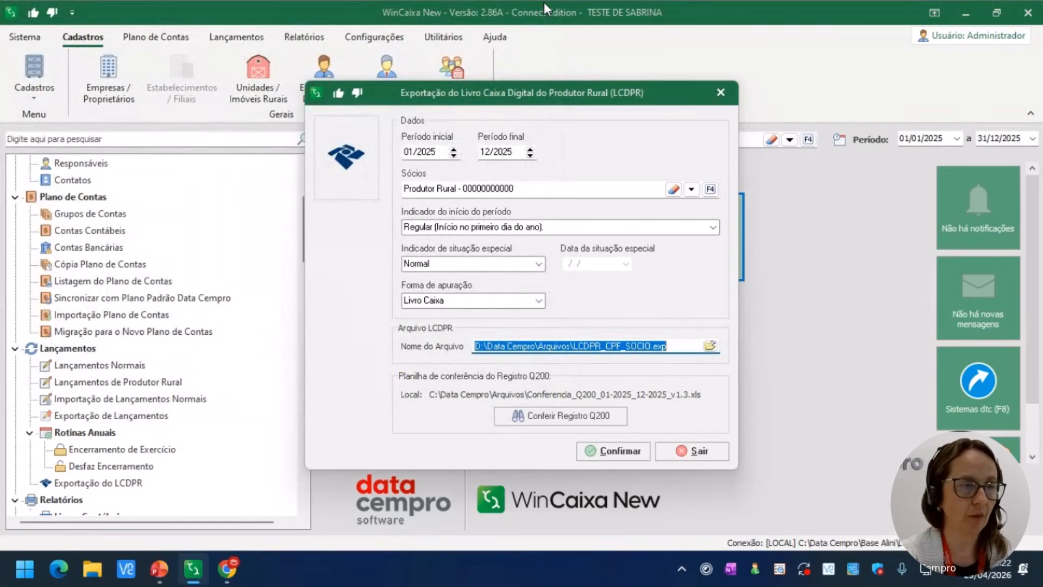
left_click(631, 458)
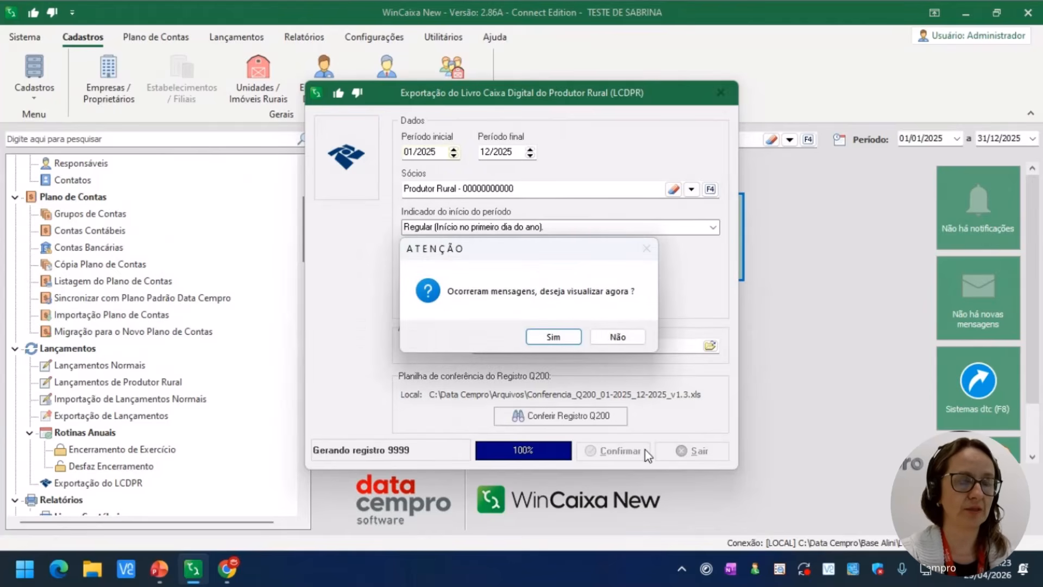
left_click(565, 337)
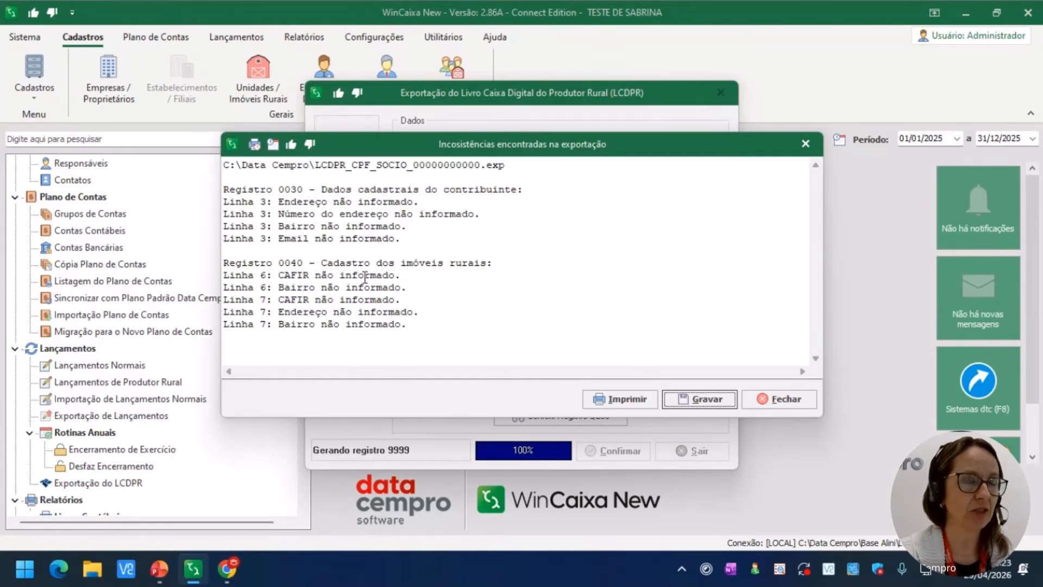
left_click(781, 399)
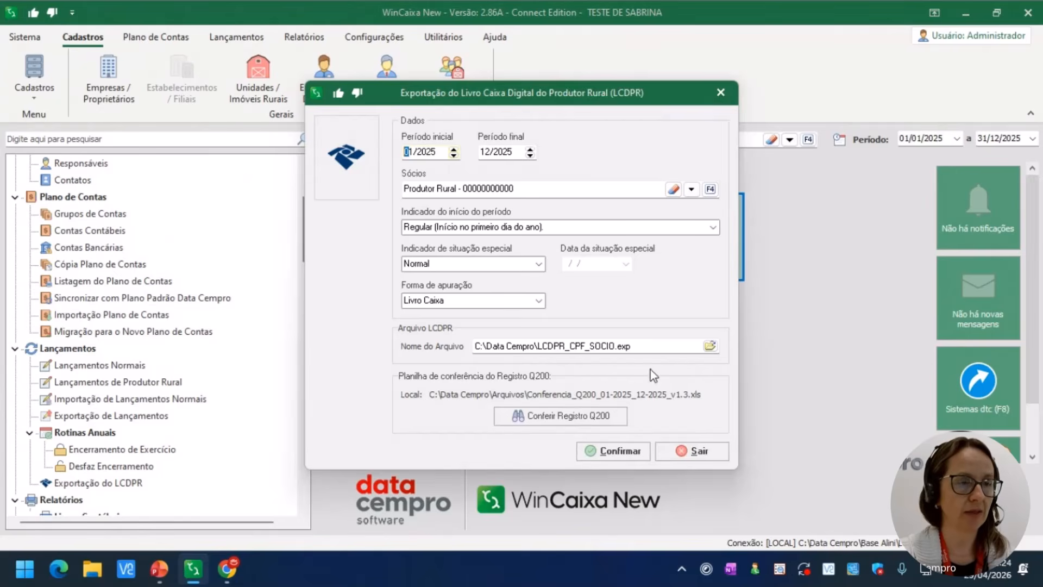
- Check the monthly income, expenses and balances in the Registro Q200 conference spreadsheet, and close it along with the LCDPR export
left_click(609, 419)
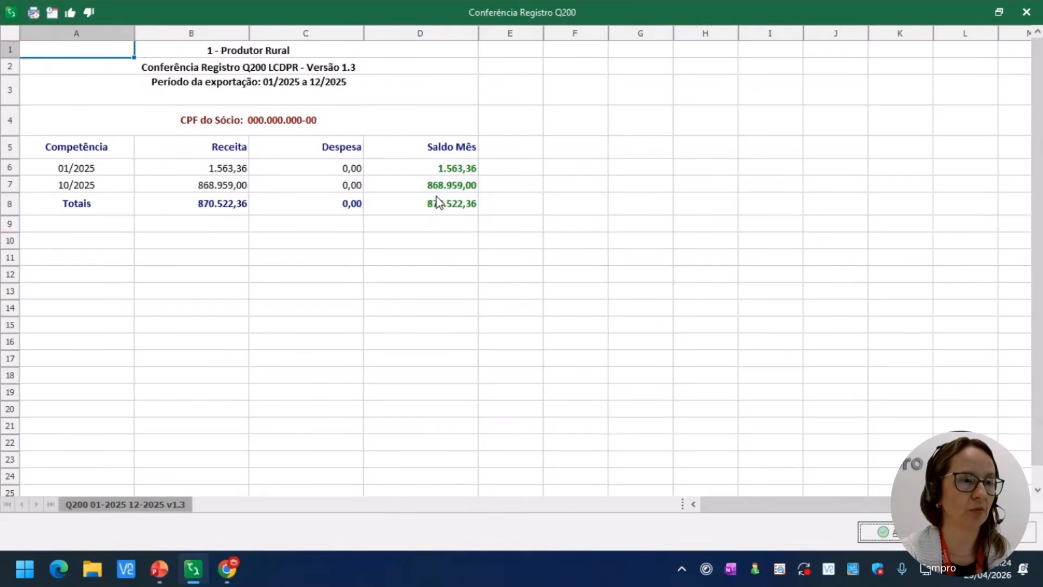
scroll(427, 245, "down", 3)
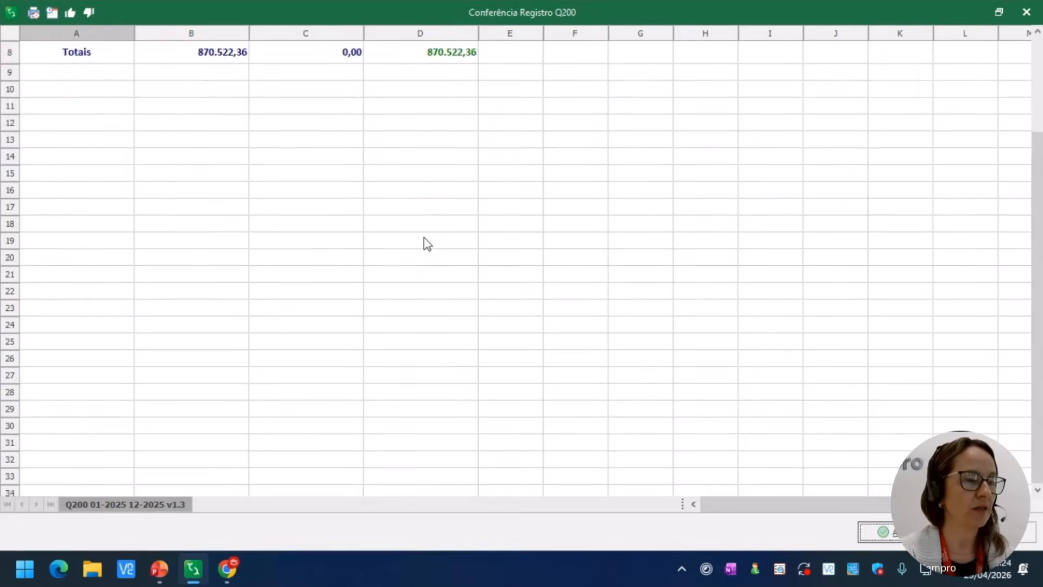
scroll(424, 241, "up", 3)
left_click(1030, 14)
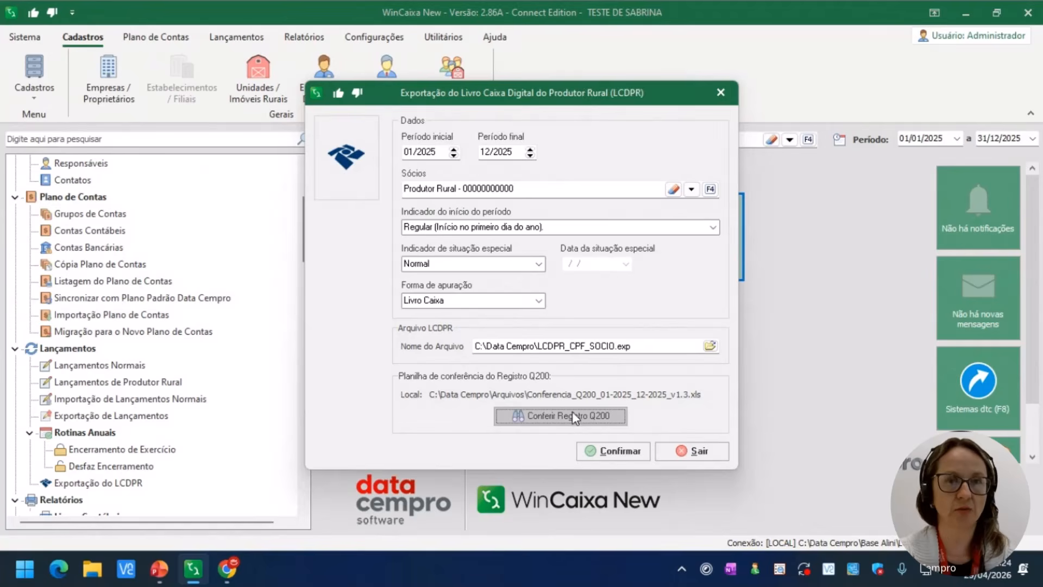
left_click(687, 452)
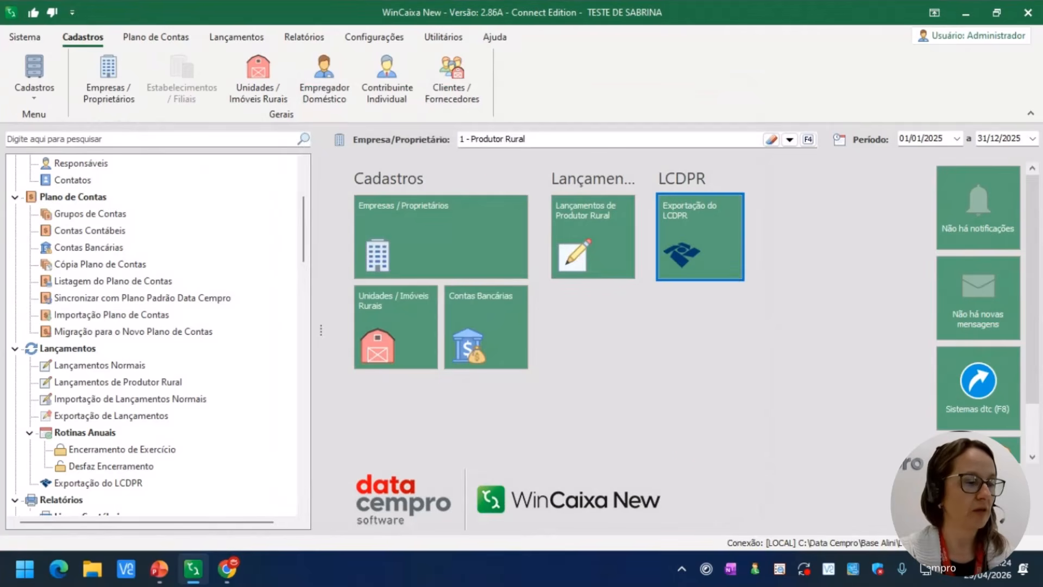
- Switch to the Apresentação_LCDPR.pptx presentation in PowerPoint and present it from the current slide, advancing to Base de Conhecimento LCDPR
left_click(159, 569)
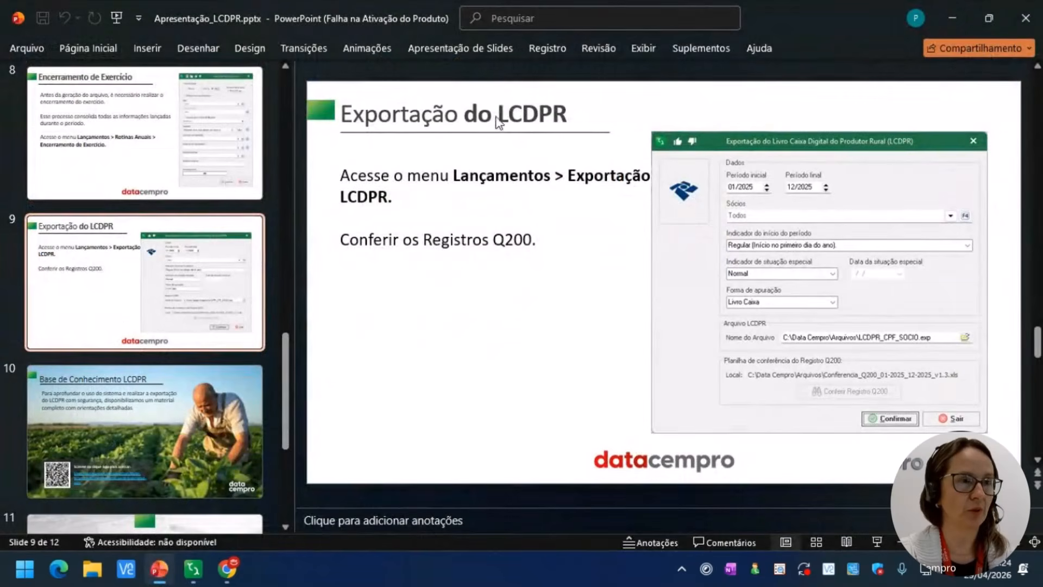
left_click(460, 48)
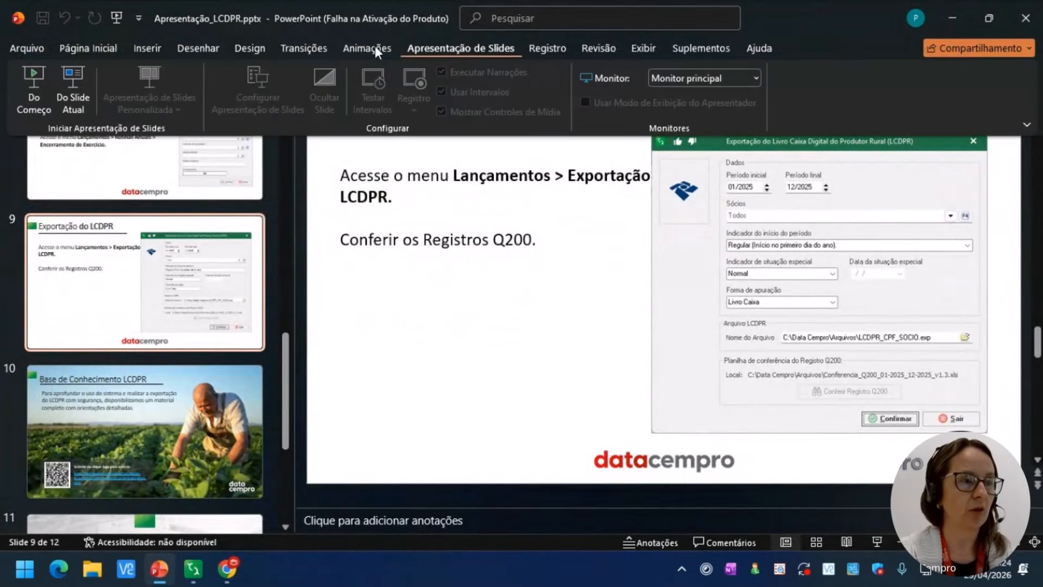
left_click(60, 103)
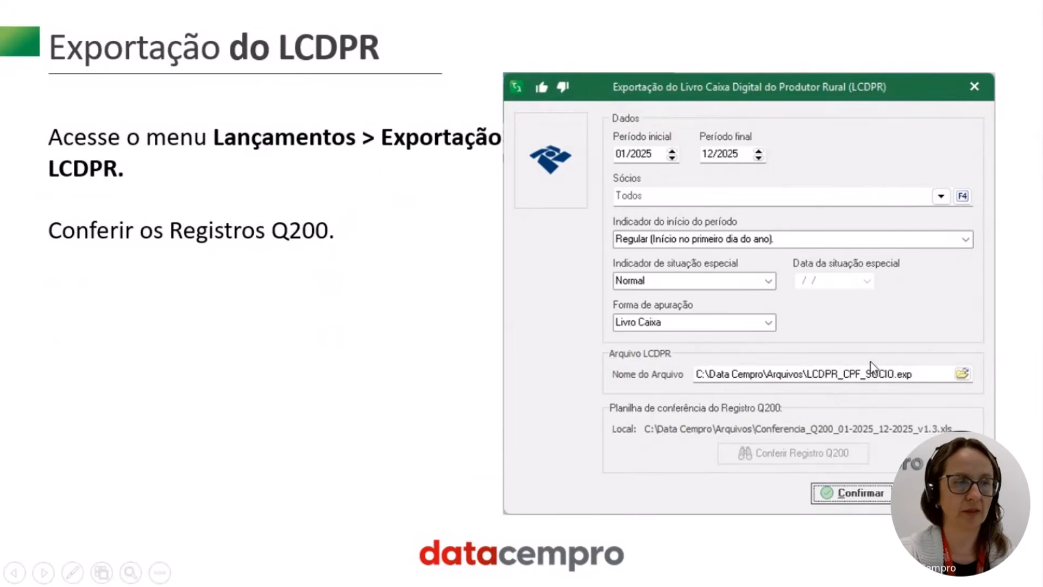
left_click(859, 348)
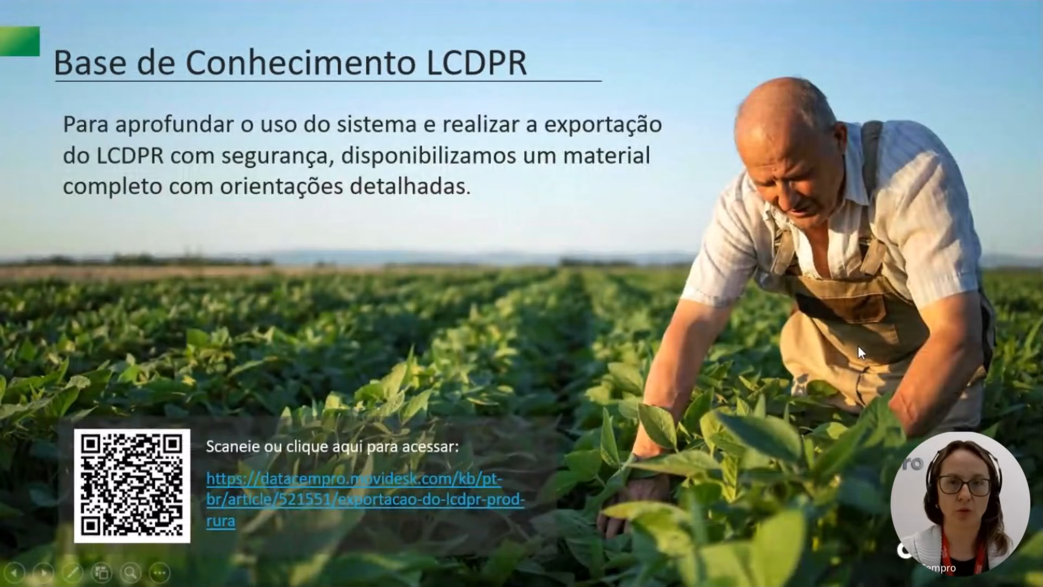